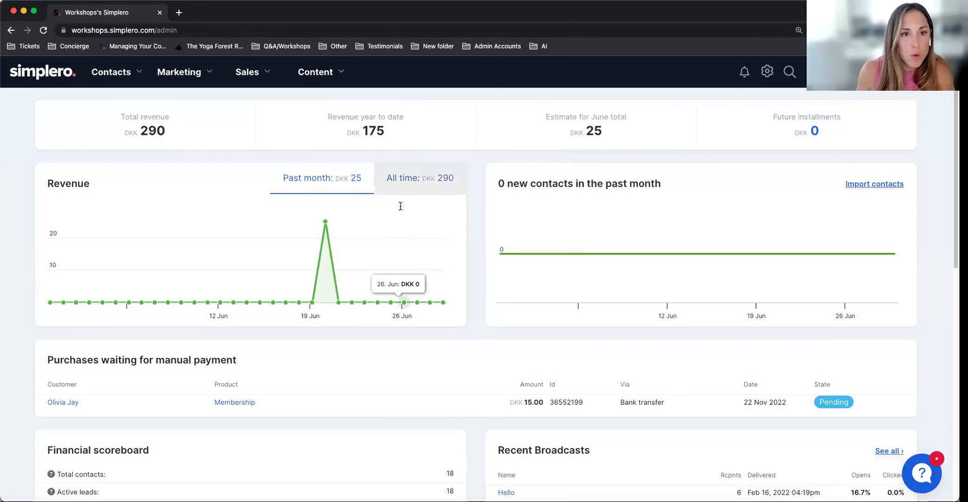
Open the Simplero Workshops' Newsletter list from the contact lists
left_click(136, 74)
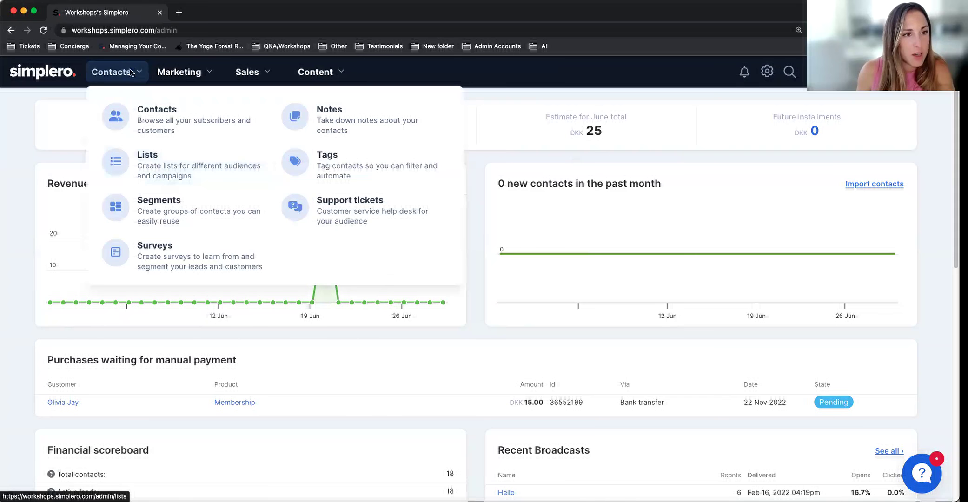
left_click(168, 162)
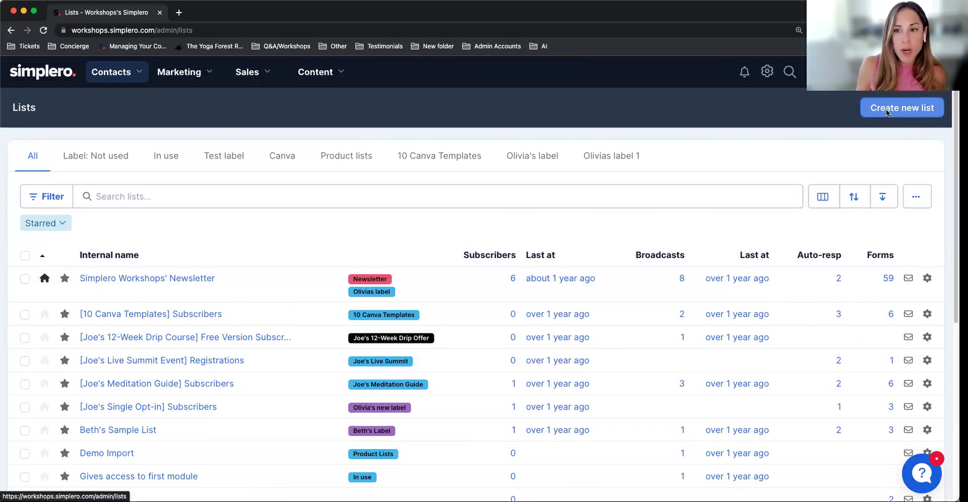
left_click(158, 281)
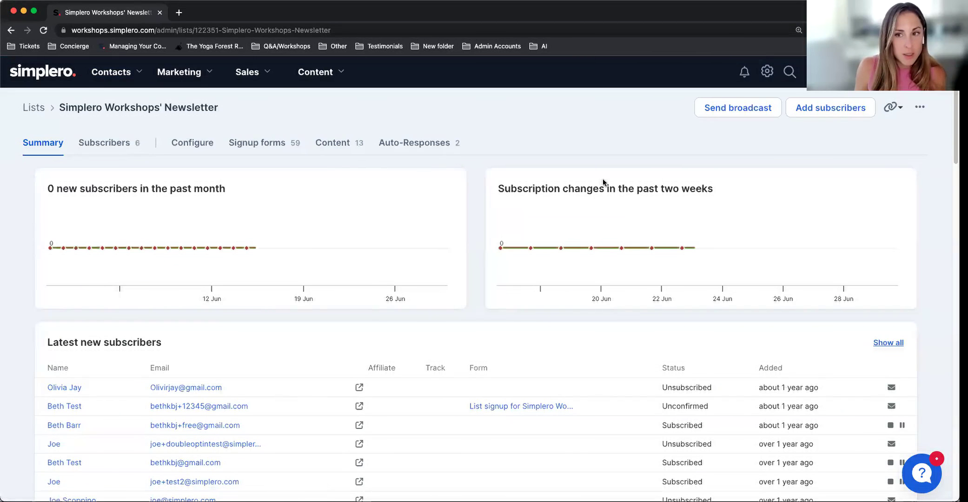
Begin adding subscribers to the newsletter list by uploading a contacts file for import
left_click(828, 108)
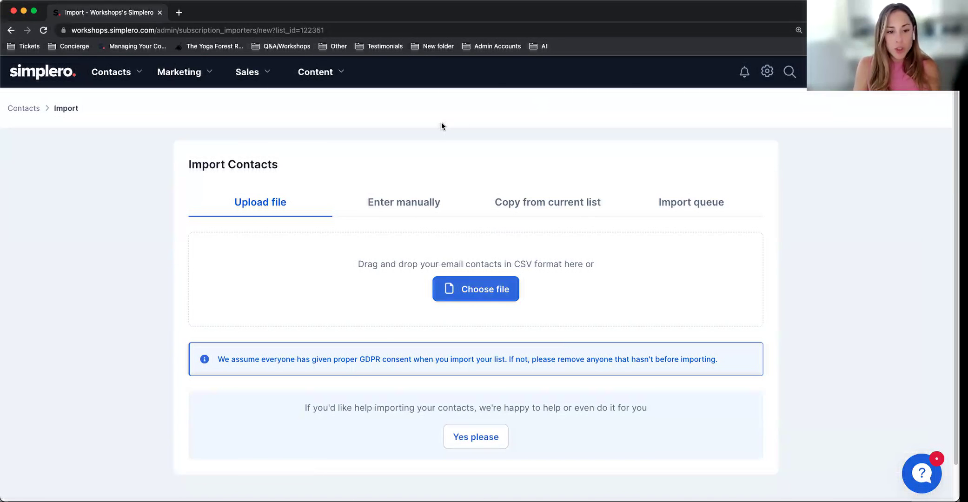
left_click(463, 296)
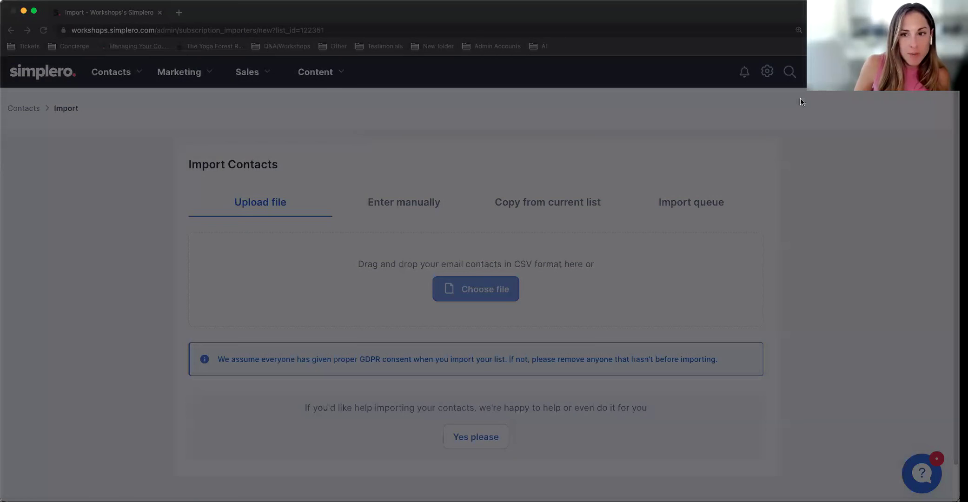
key("Return")
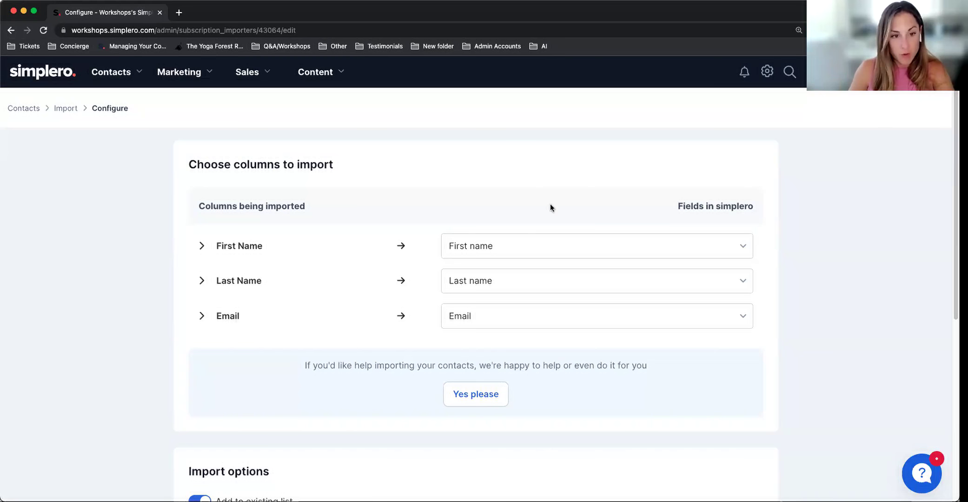
Open the contact custom fields settings in a new browser tab and switch to it
left_click(768, 74)
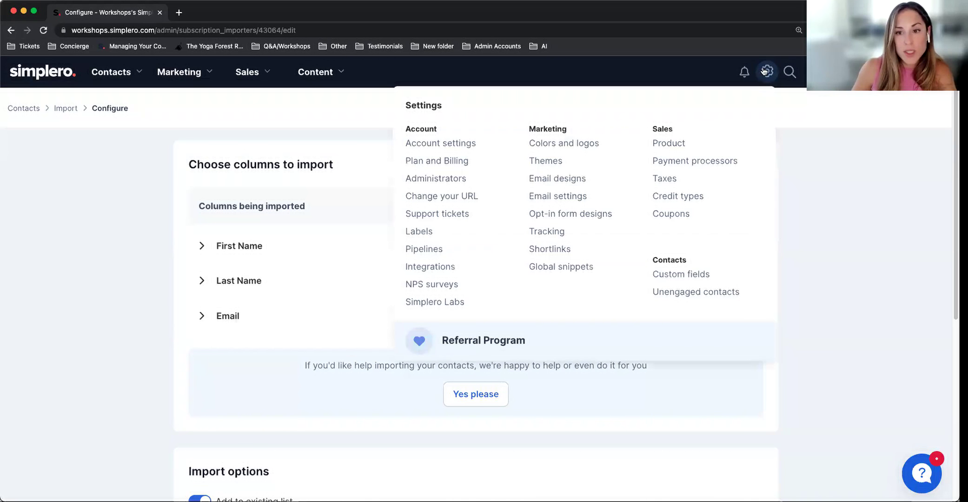
right_click(671, 274)
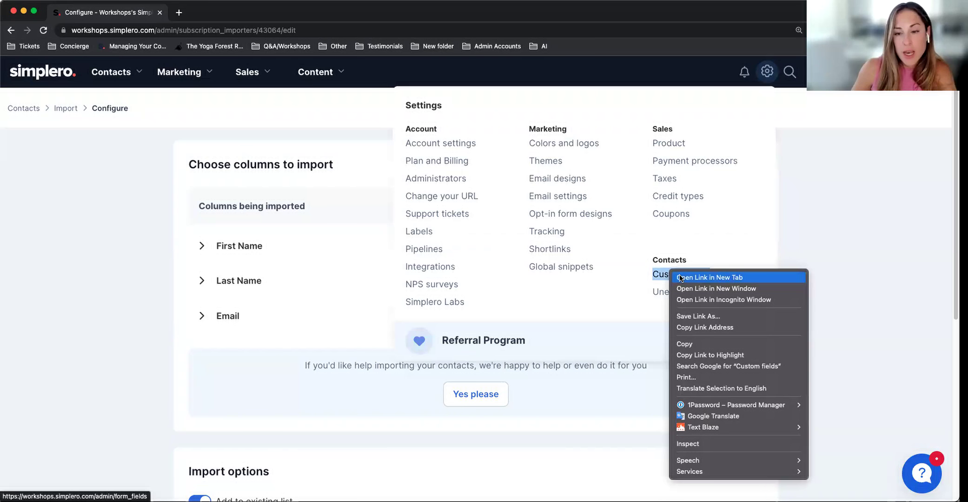
left_click(680, 278)
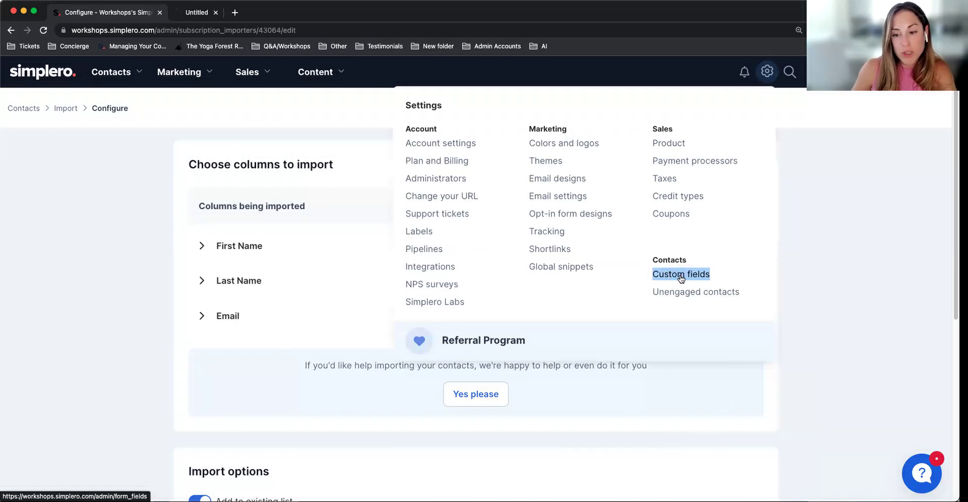
left_click(203, 13)
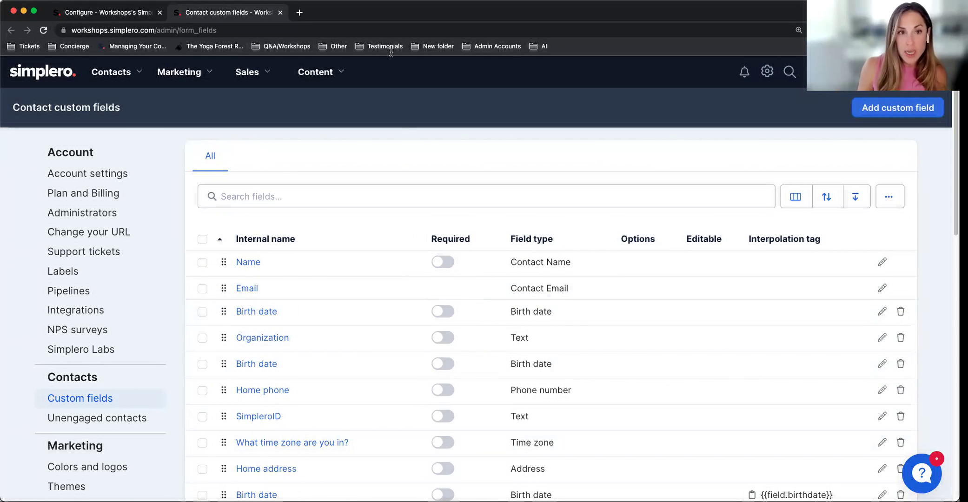
Return to the import configuration and review the fields available for the First Name column and the import options
left_click(107, 13)
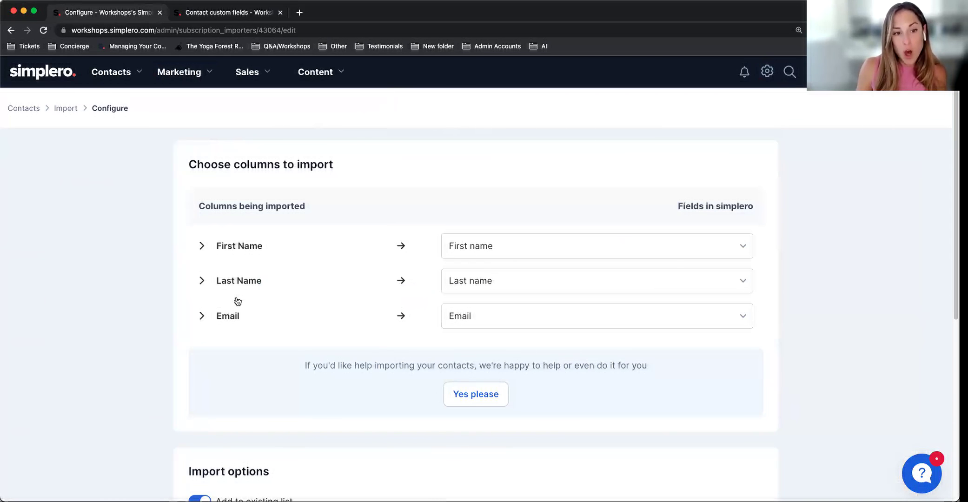
left_click(495, 240)
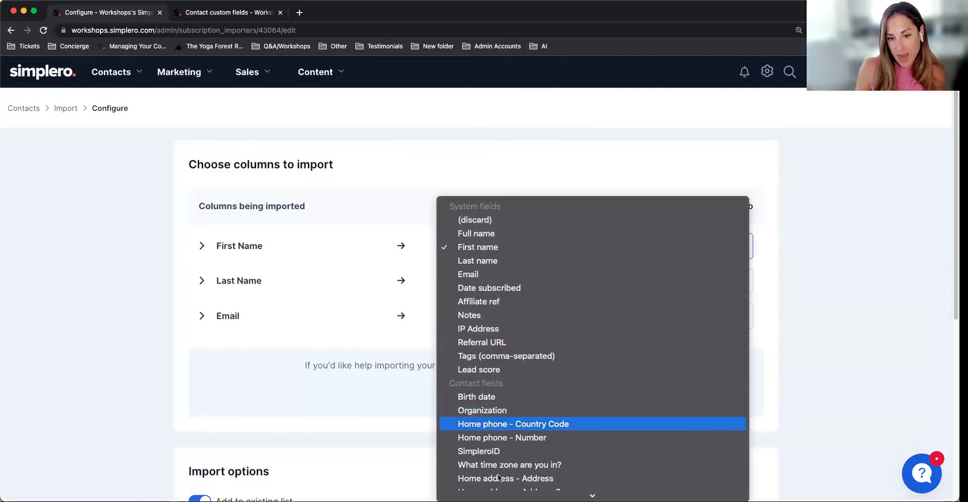
scroll(497, 474, "down", 1)
left_click(358, 205)
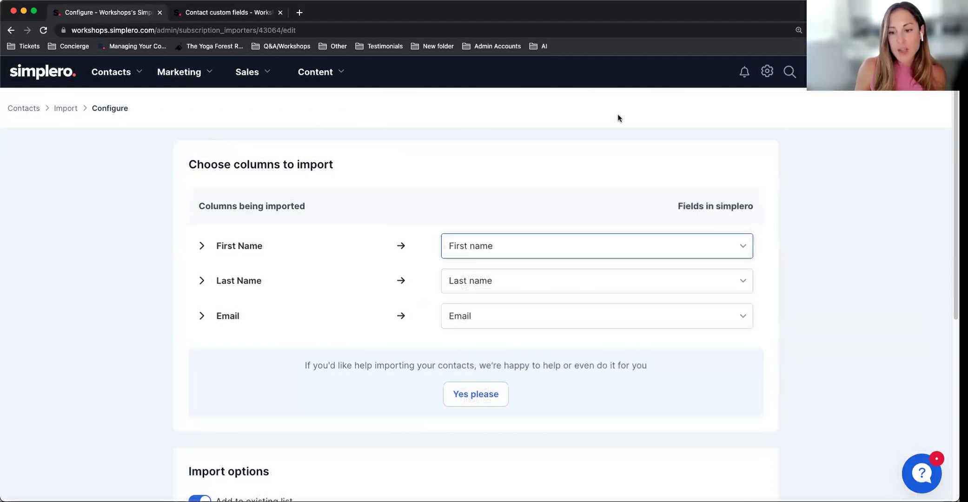
scroll(376, 346, "down", 5)
scroll(492, 333, "up", 4)
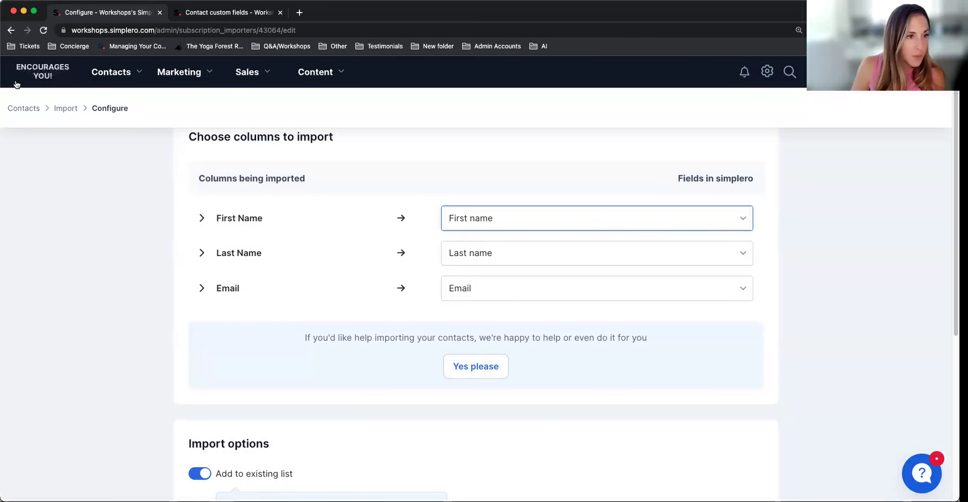
Go back to the lists overview and open the content settings of the [10 Canva Templates] Subscribers list
left_click(110, 79)
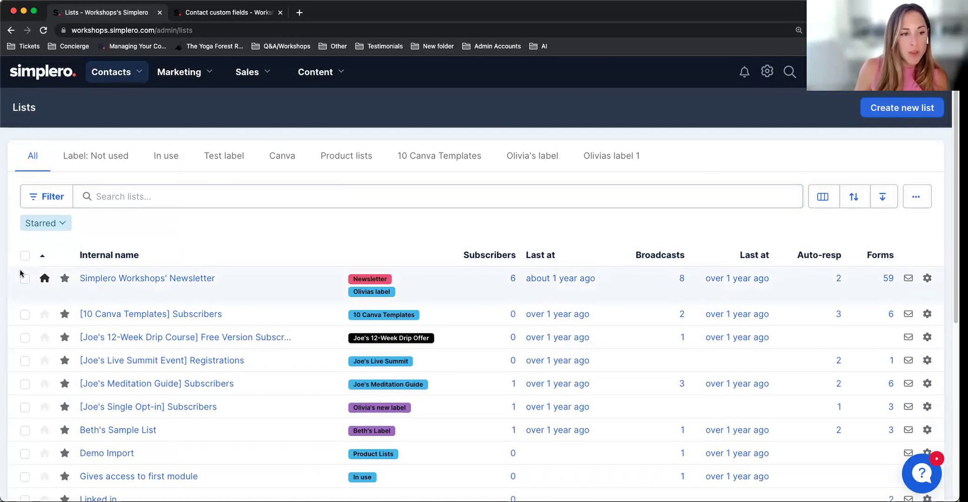
mouse_move(46, 276)
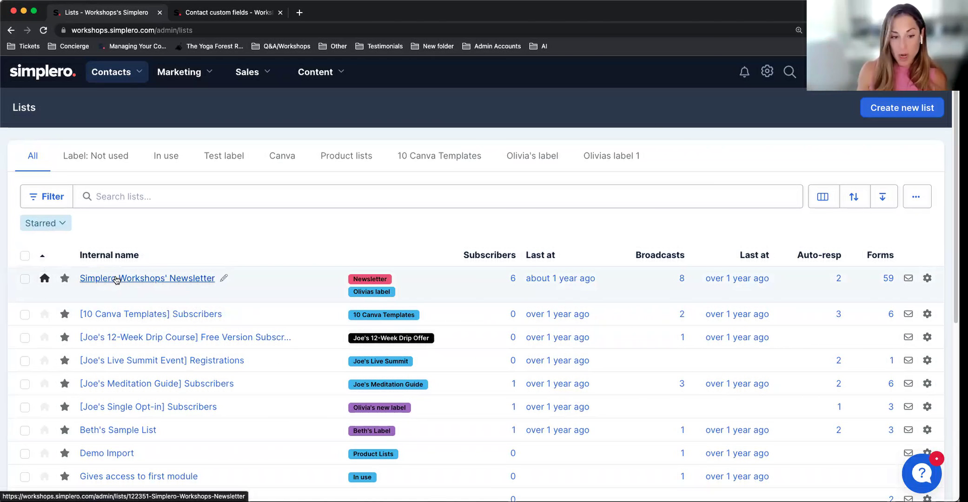
left_click(163, 314)
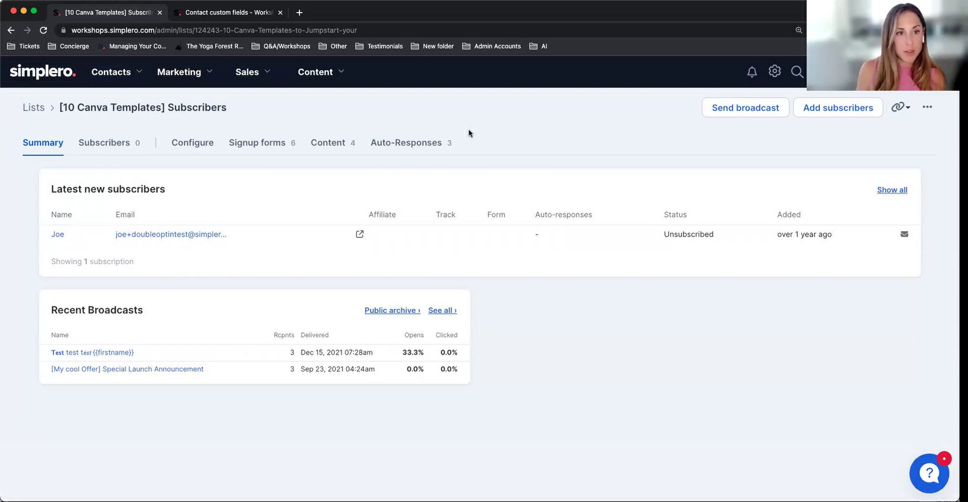
left_click(343, 143)
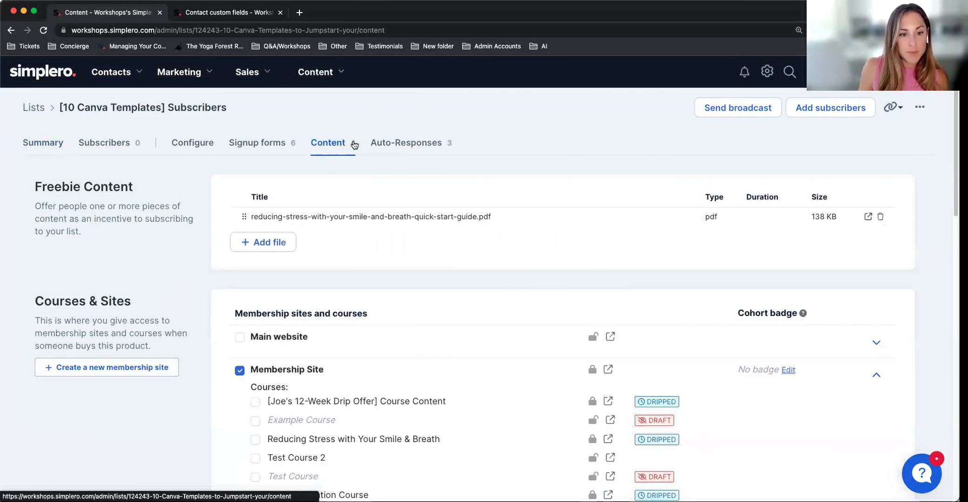
Draft a new trigger for the Canva templates list that subscribes contacts to a list when their subscription is activated
scroll(369, 386, "down", 10)
scroll(369, 386, "down", 8)
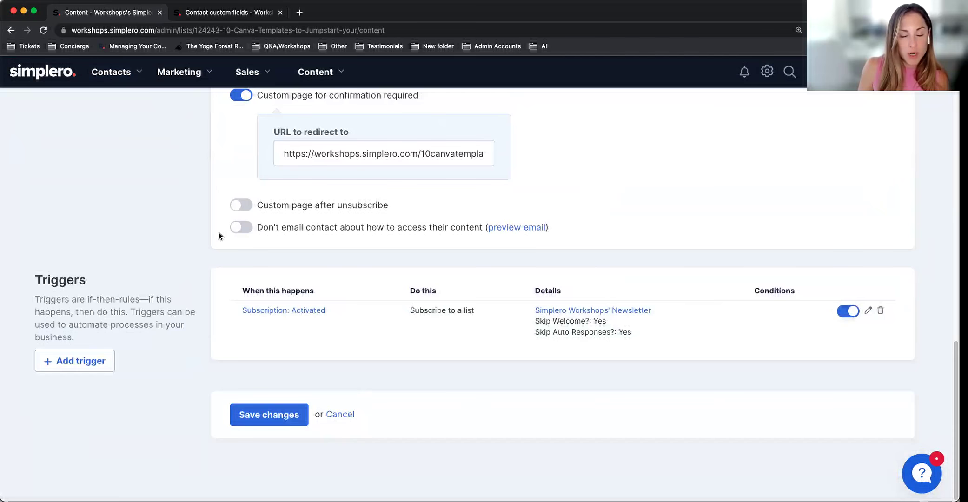
scroll(219, 236, "up", 3)
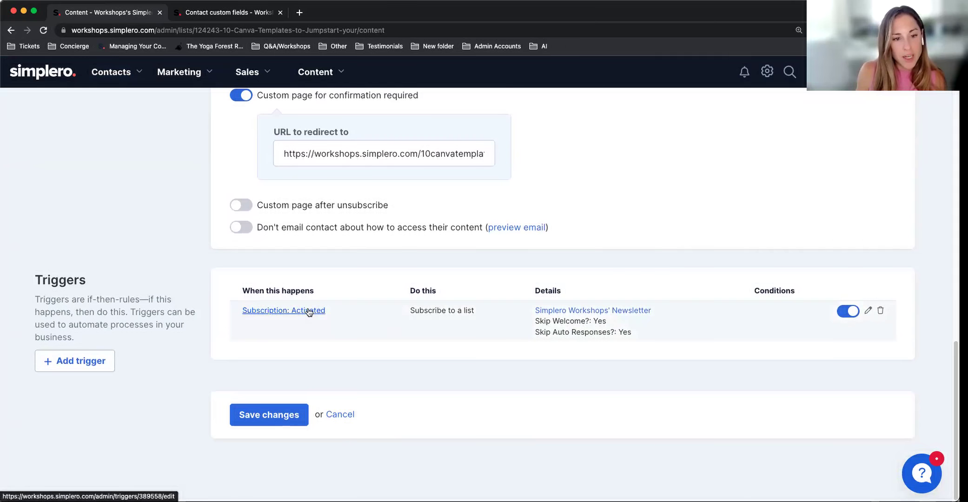
left_click(93, 367)
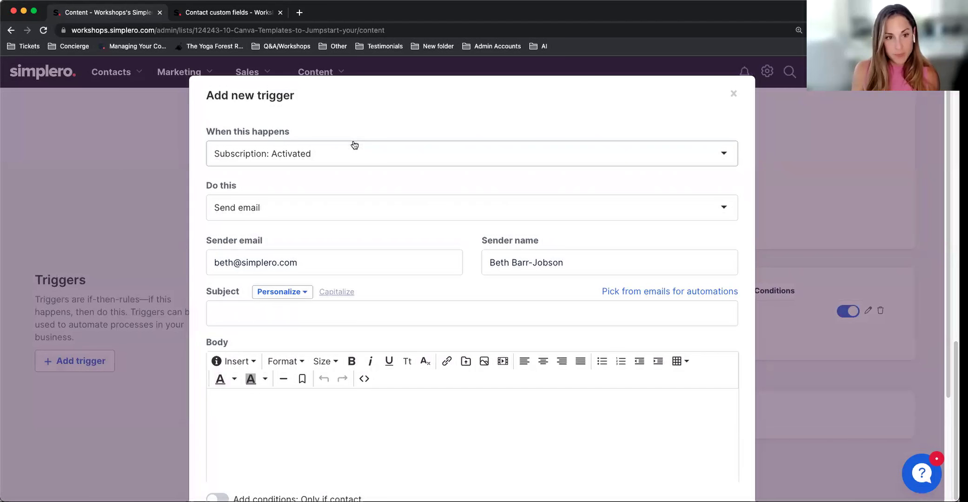
left_click(224, 207)
scroll(283, 335, "down", 2)
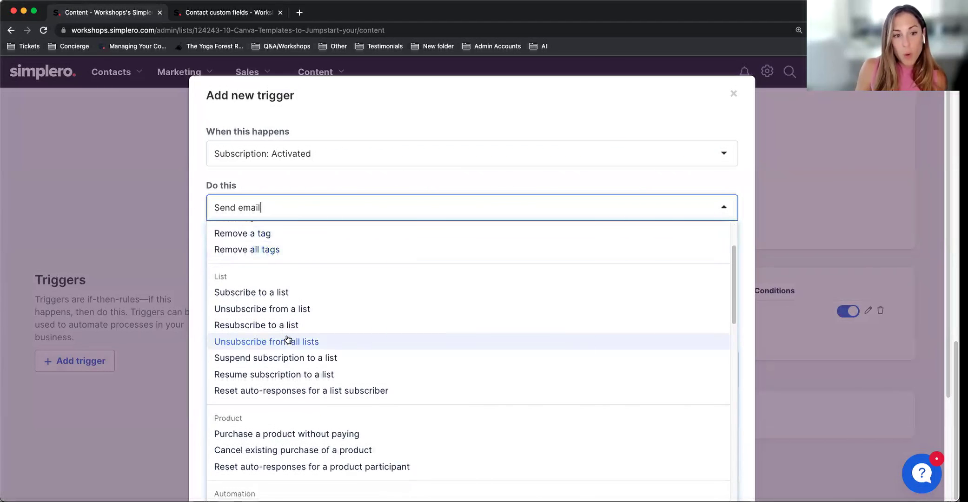
scroll(288, 340, "down", 1)
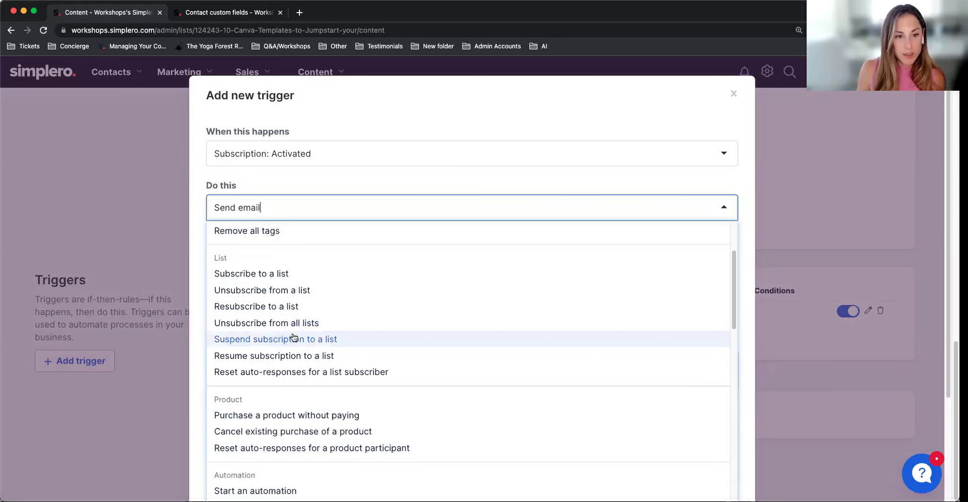
scroll(292, 332, "down", 3)
scroll(281, 298, "up", 3)
left_click(279, 274)
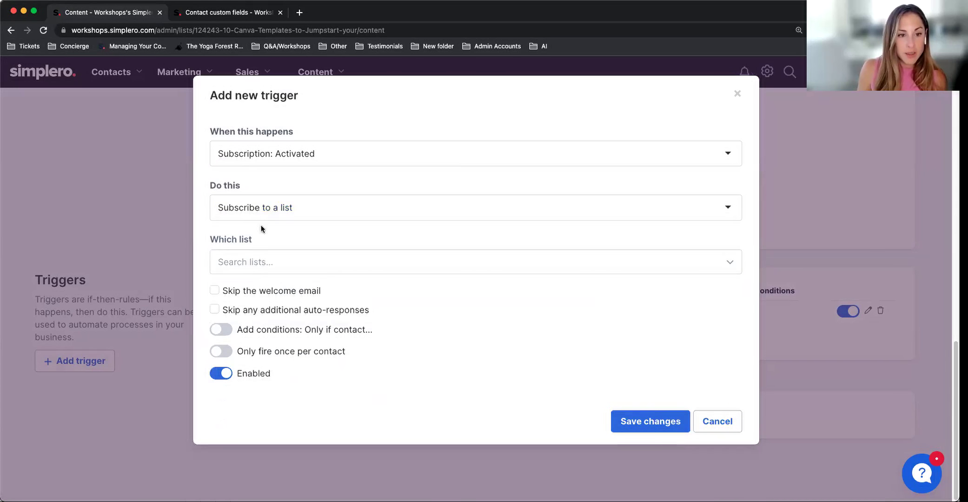
Choose Simplero Workshops' Newsletter as the drafted trigger's target list and close the trigger form
left_click(257, 263)
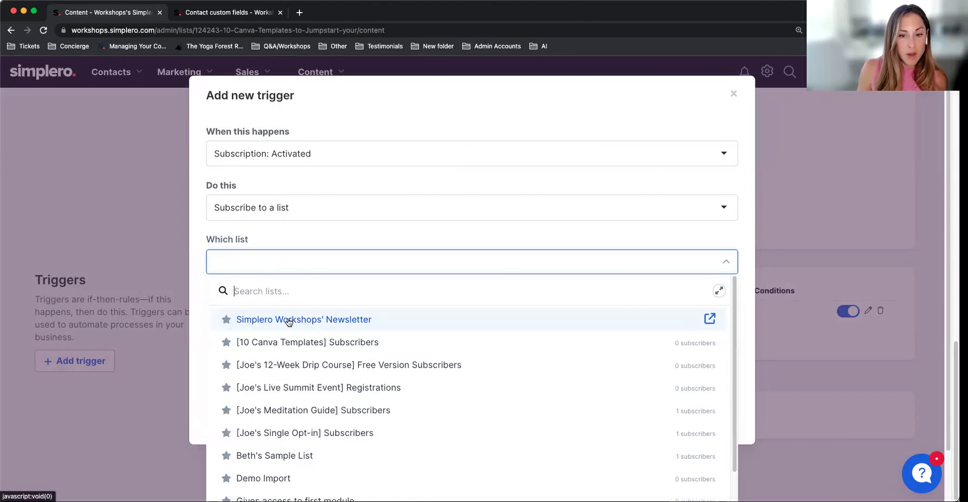
left_click(288, 321)
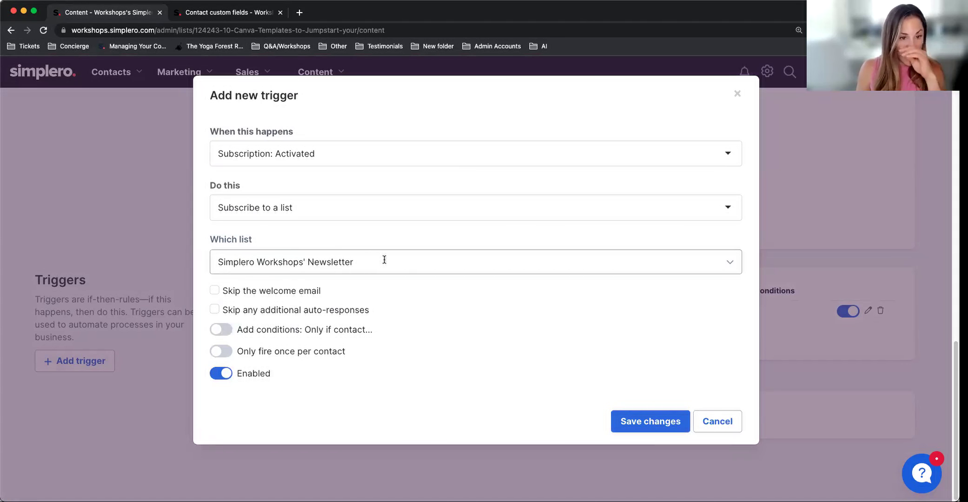
left_click(642, 423)
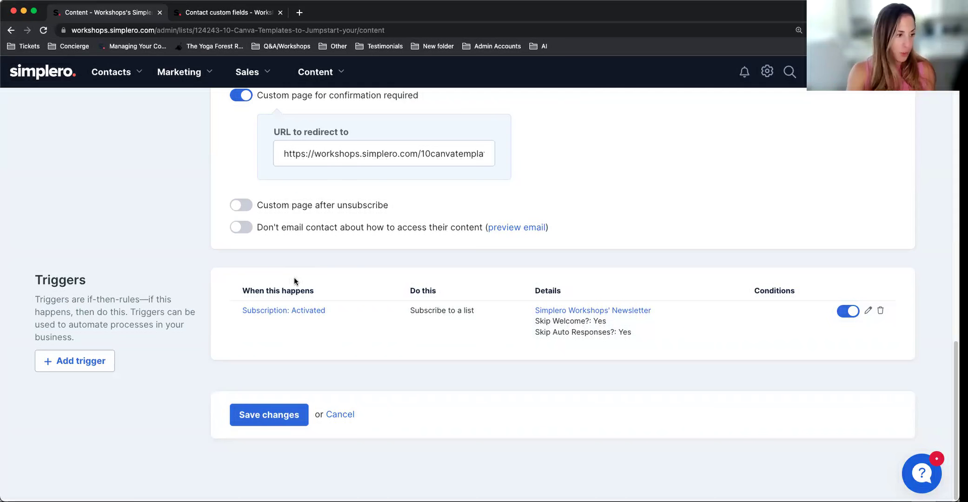
Return to the lists overview and examine the starred lists with their labels and subscriber, broadcast and form columns
scroll(110, 320, "up", 10)
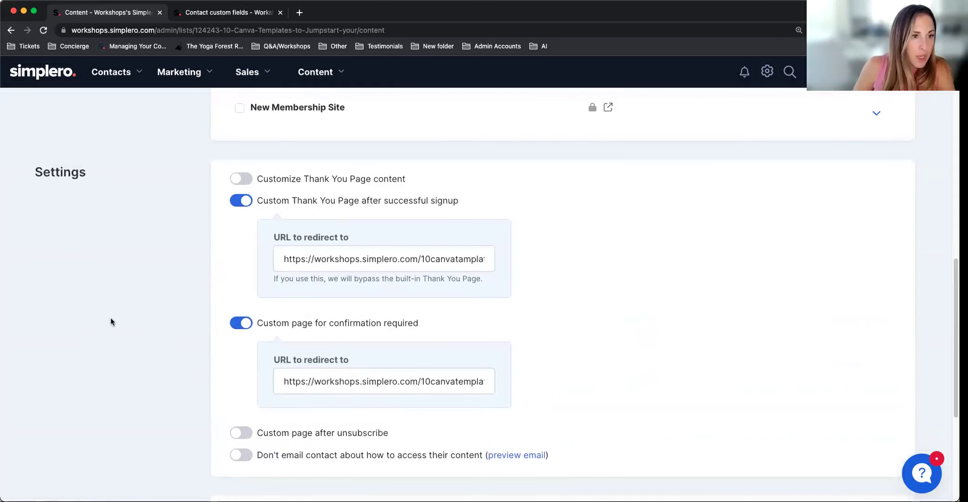
left_click(34, 107)
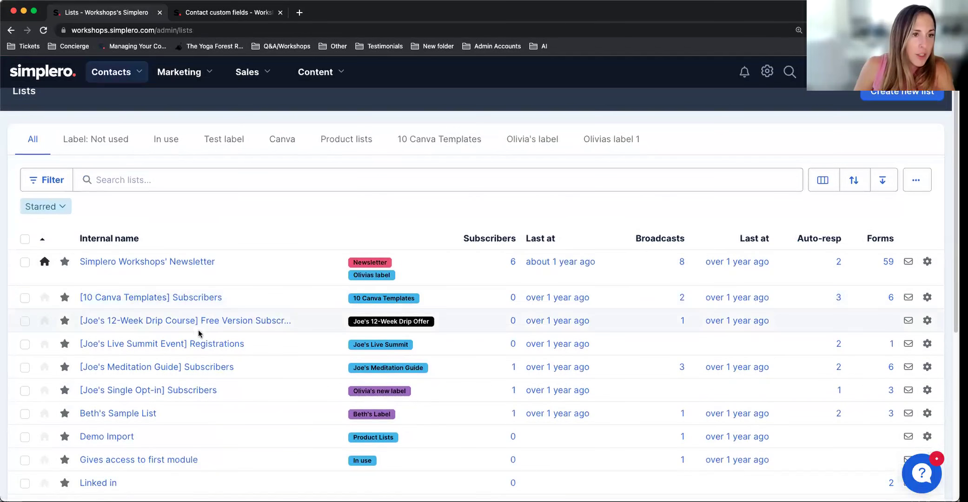
scroll(142, 290, "down", 6)
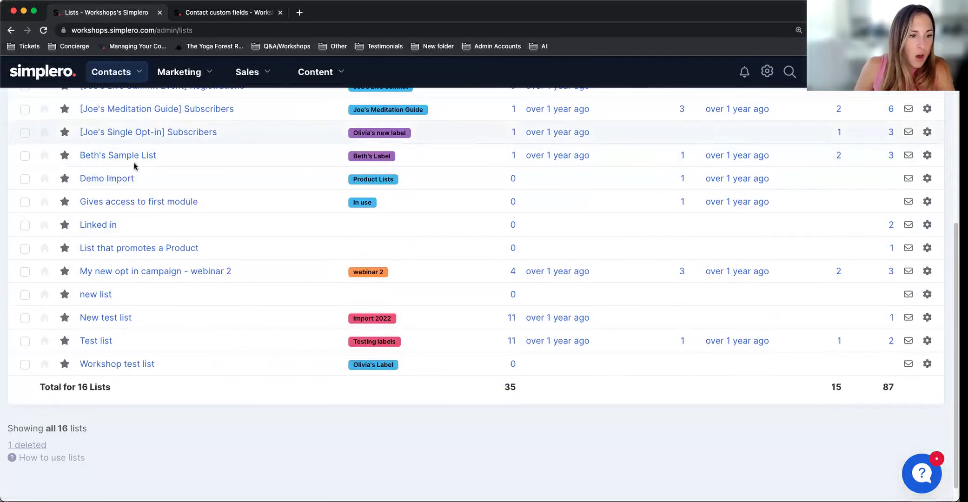
scroll(130, 373, "up", 5)
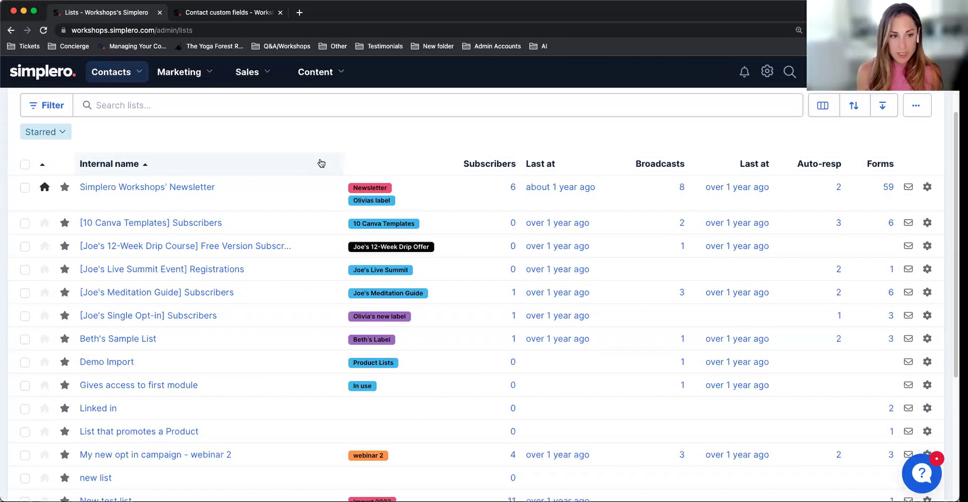
scroll(154, 317, "down", 1)
scroll(158, 315, "up", 3)
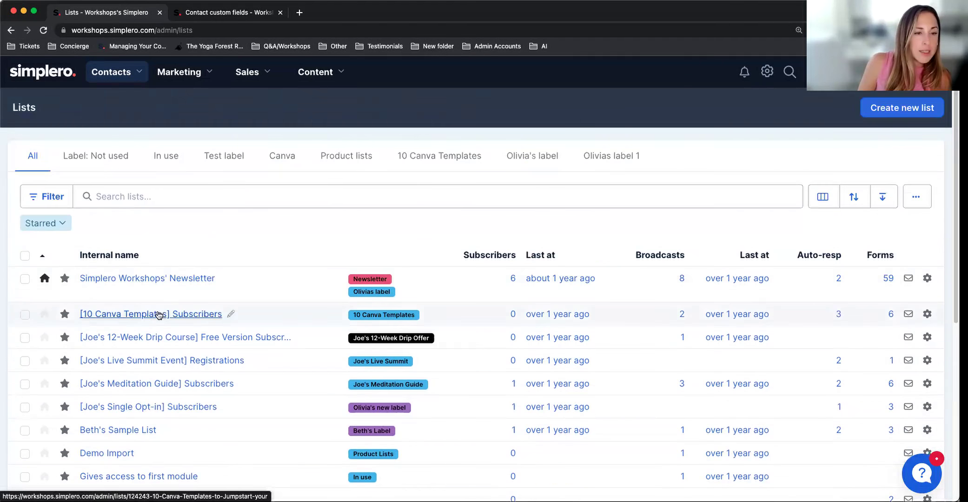
scroll(207, 196, "down", 2)
scroll(207, 288, "down", 5)
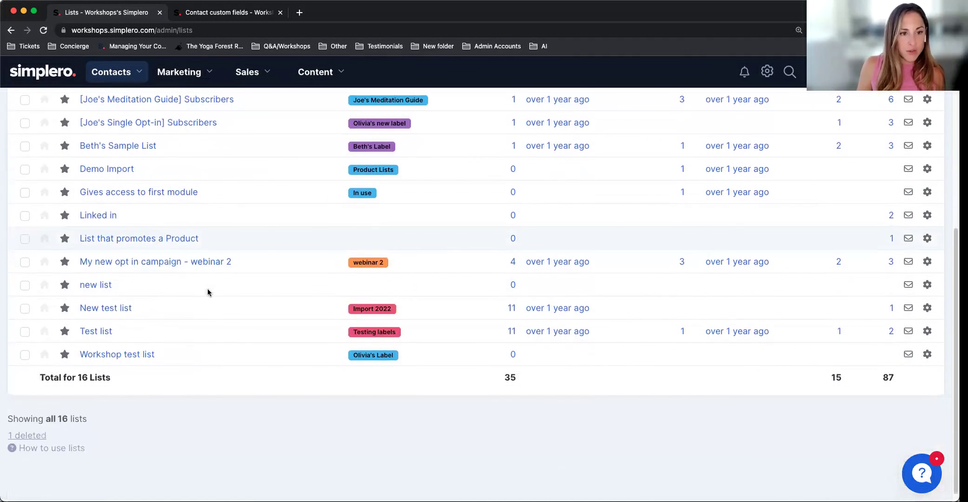
scroll(208, 292, "up", 2)
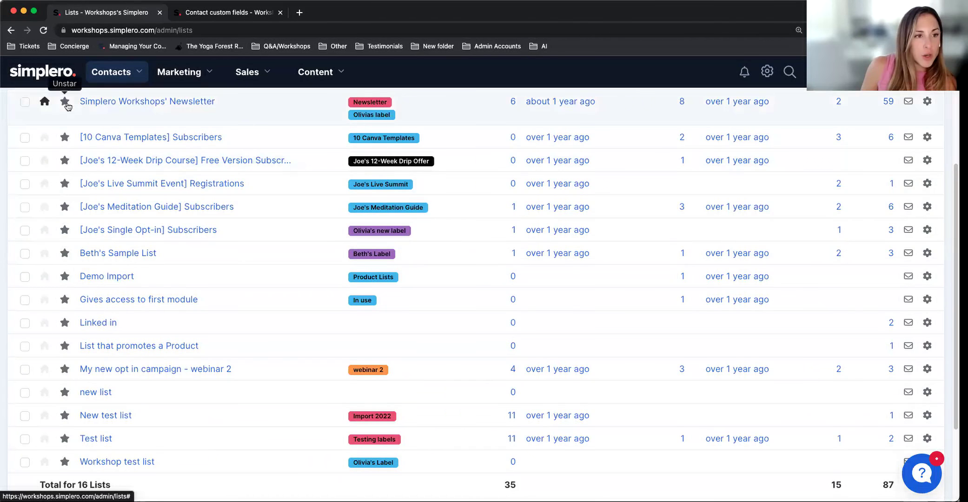
scroll(99, 172, "up", 2)
scroll(136, 269, "up", 2)
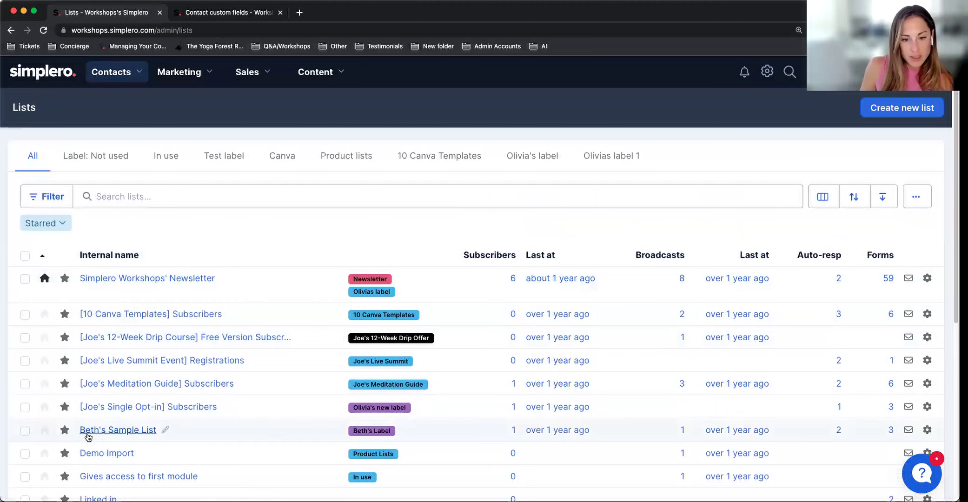
Unstar the [10 Canva Templates] Subscribers list and reload the lists overview
scroll(86, 431, "down", 1)
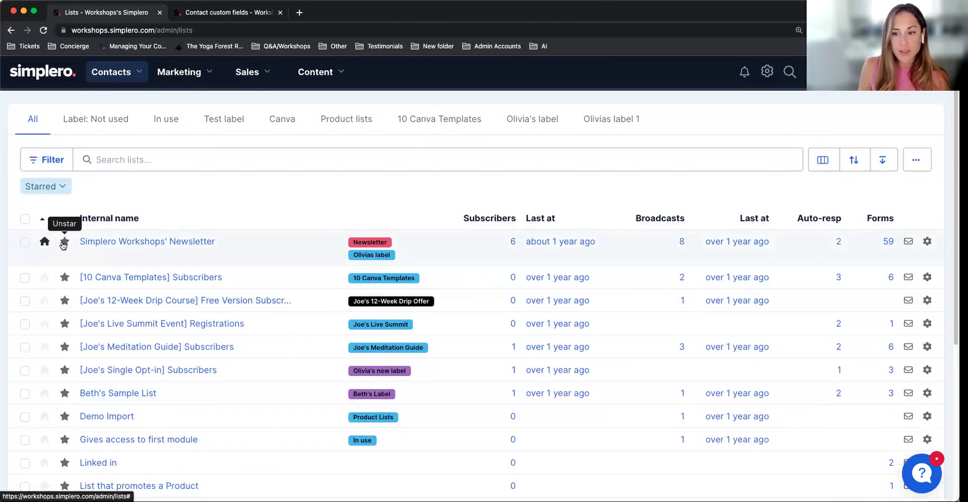
left_click(64, 279)
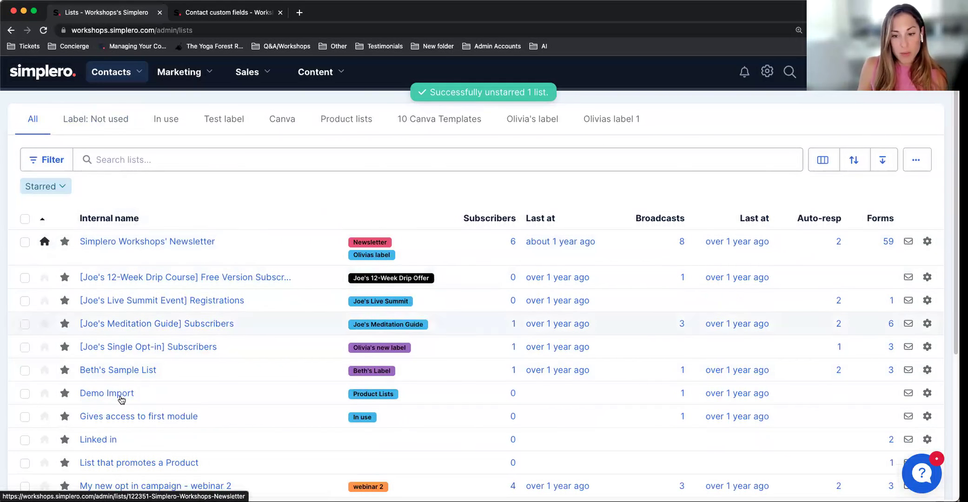
scroll(121, 399, "down", 5)
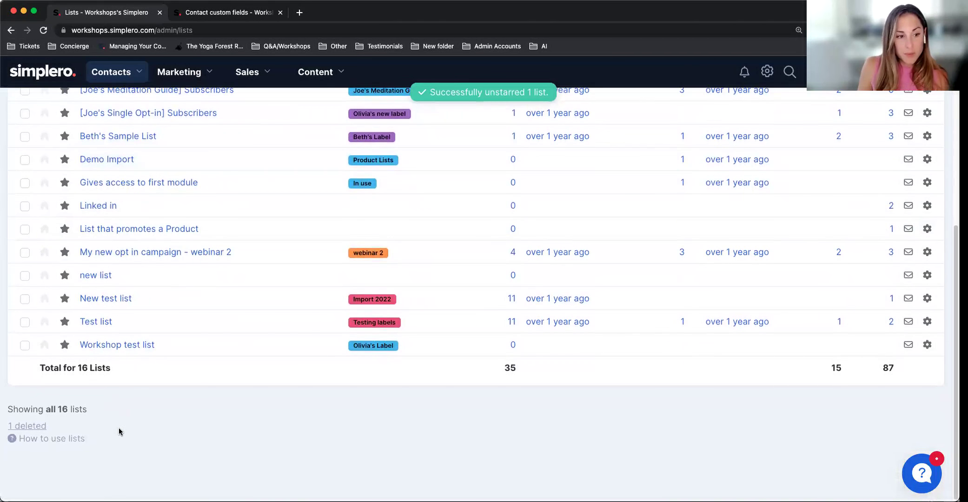
scroll(119, 432, "up", 10)
left_click(173, 29)
key("Return")
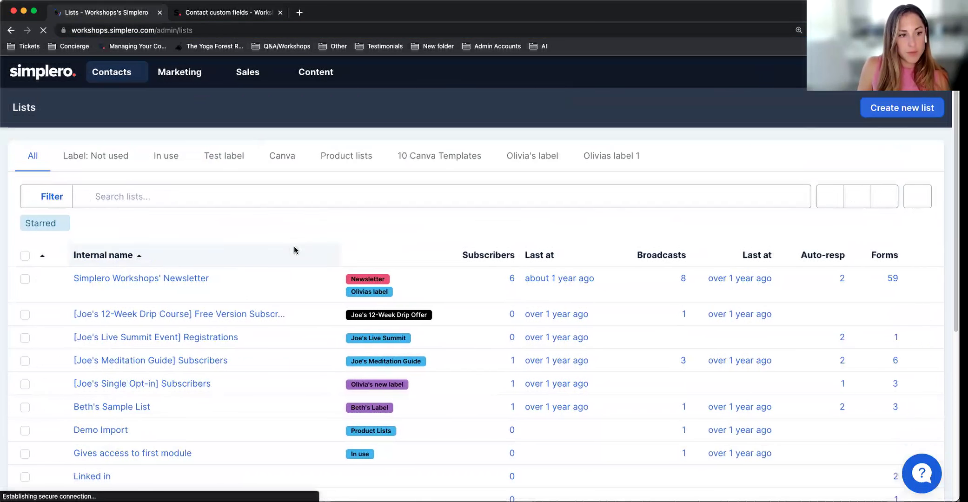
scroll(294, 246, "down", 5)
scroll(294, 250, "up", 5)
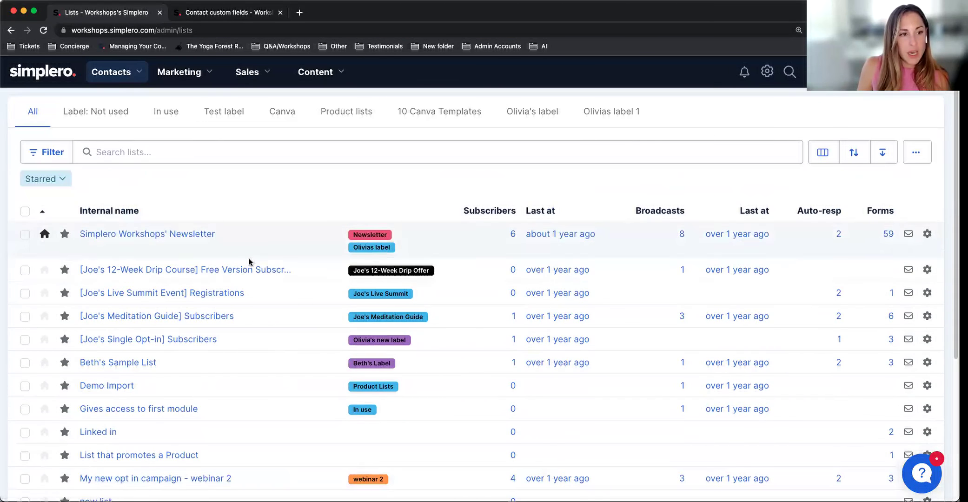
Filter the lists overview to unstarred lists only, and return to the All view
left_click(64, 180)
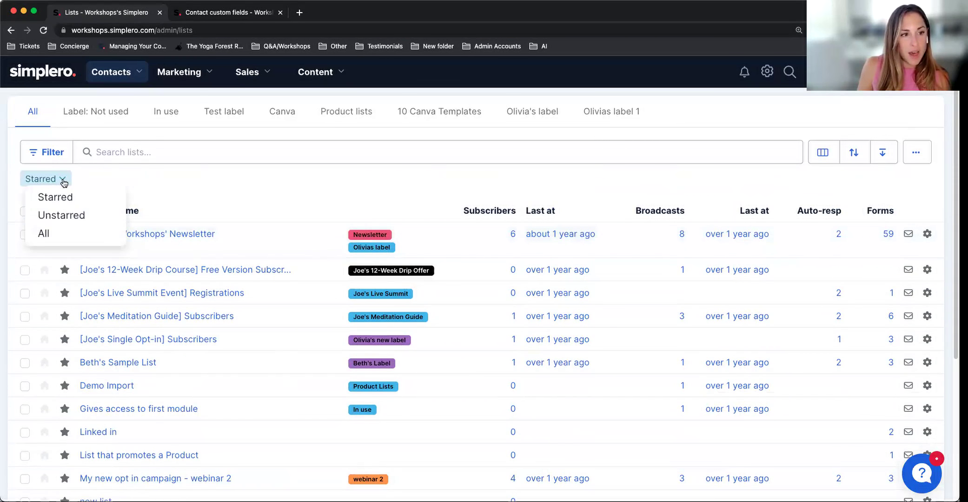
left_click(74, 218)
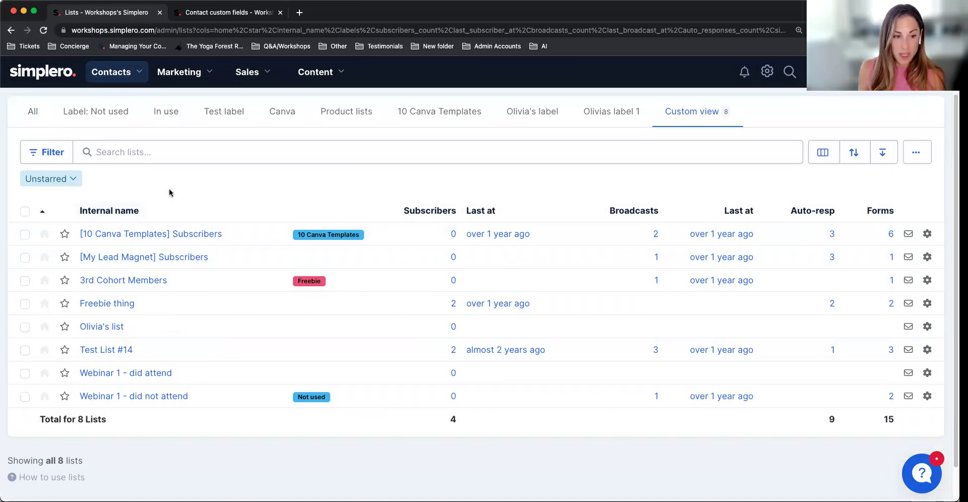
left_click(32, 111)
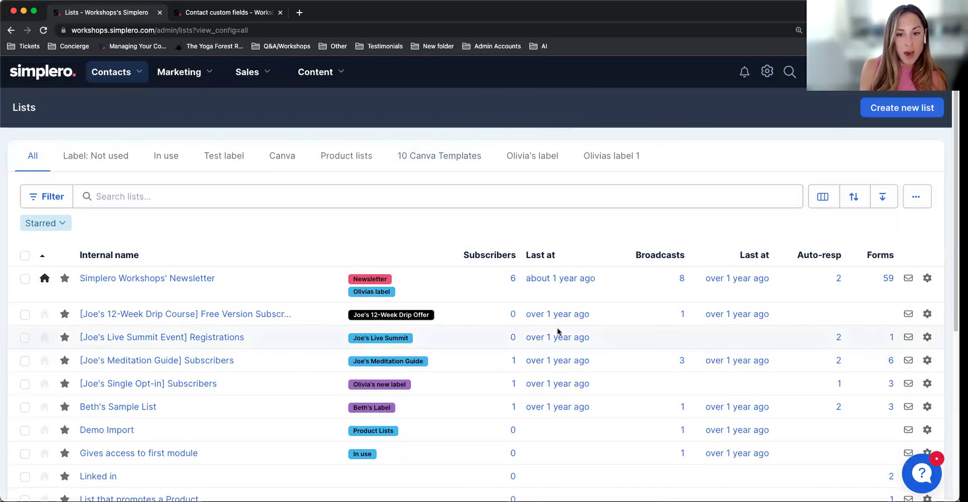
Open the Contacts overview in a new browser tab and switch to it
left_click(114, 72)
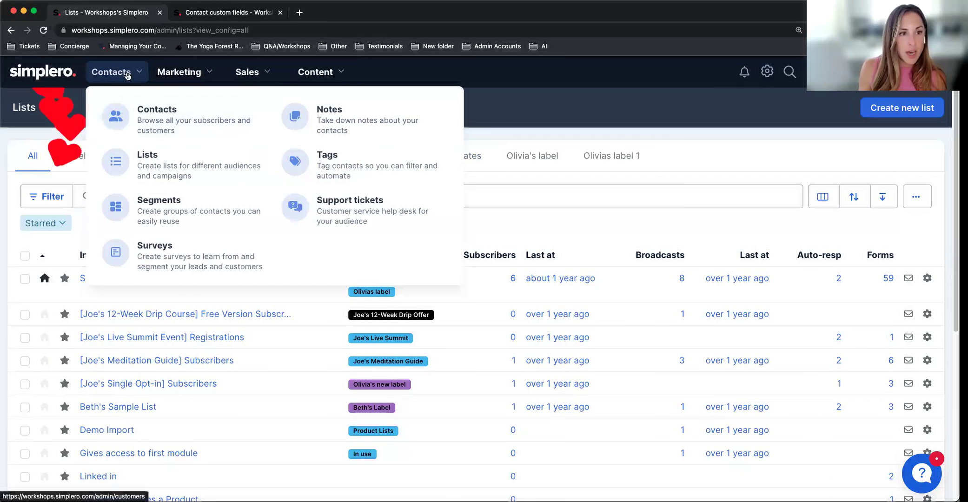
right_click(165, 122)
left_click(165, 126)
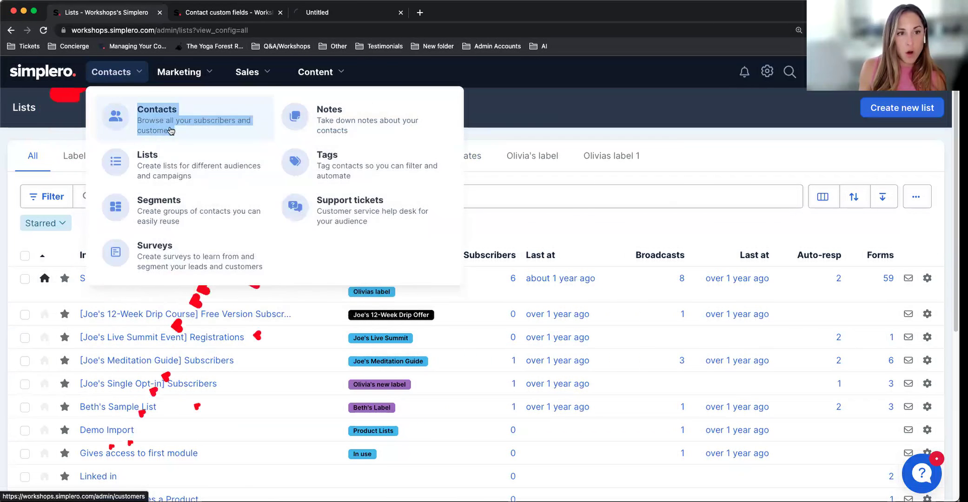
left_click(344, 13)
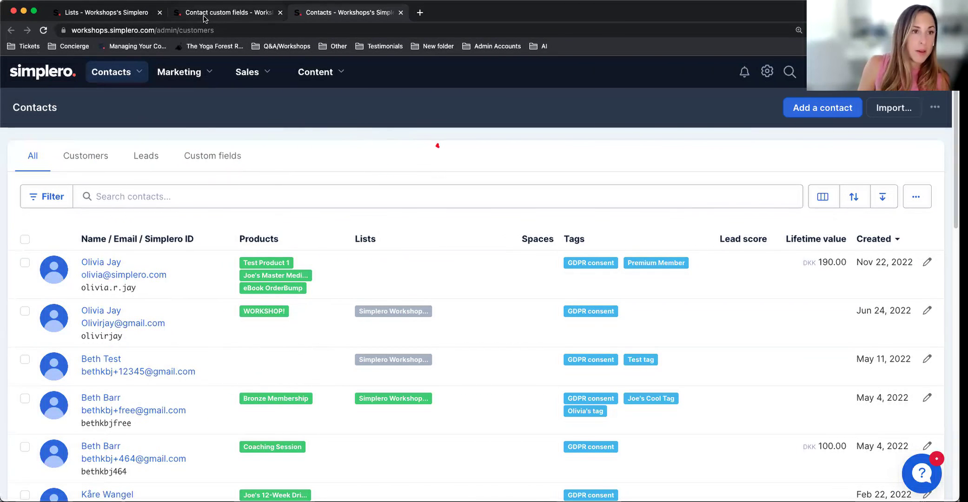
Go back to the lists overview and open Simplero Workshops' Newsletter in a new browser tab
left_click(131, 13)
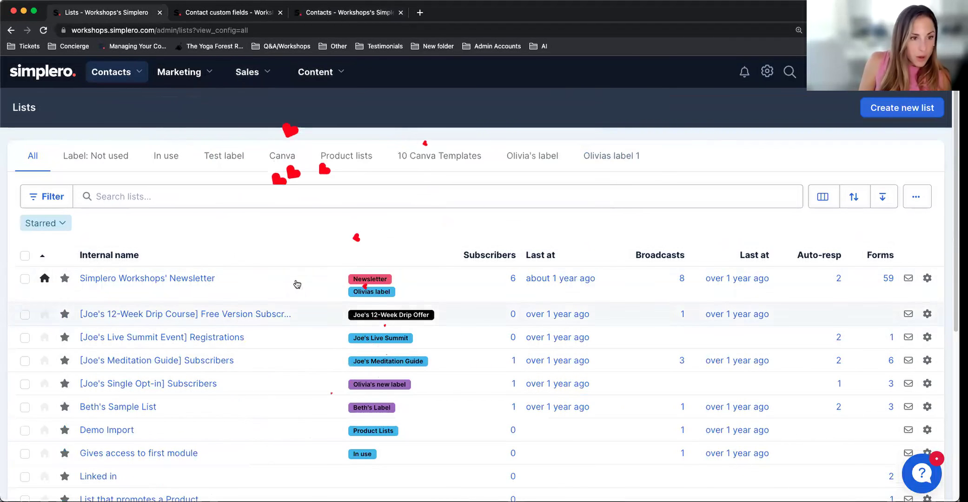
scroll(216, 338, "down", 5)
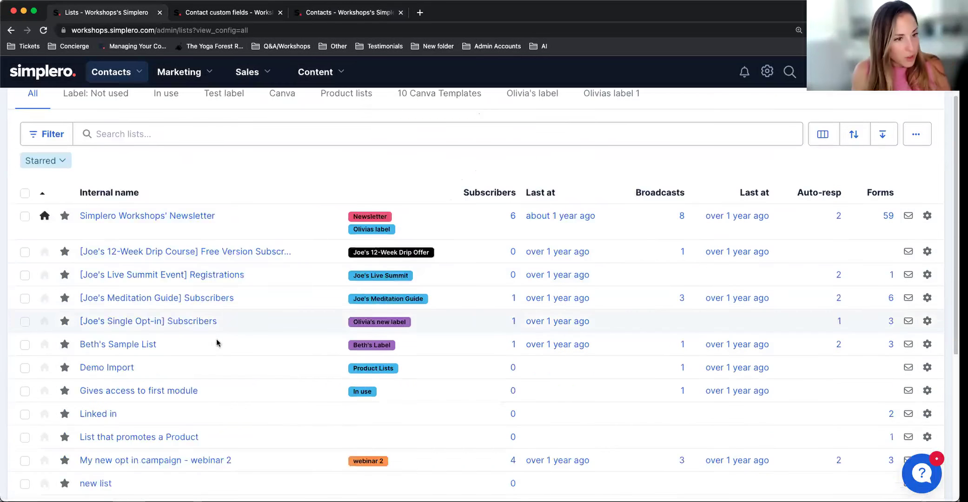
scroll(210, 363, "up", 5)
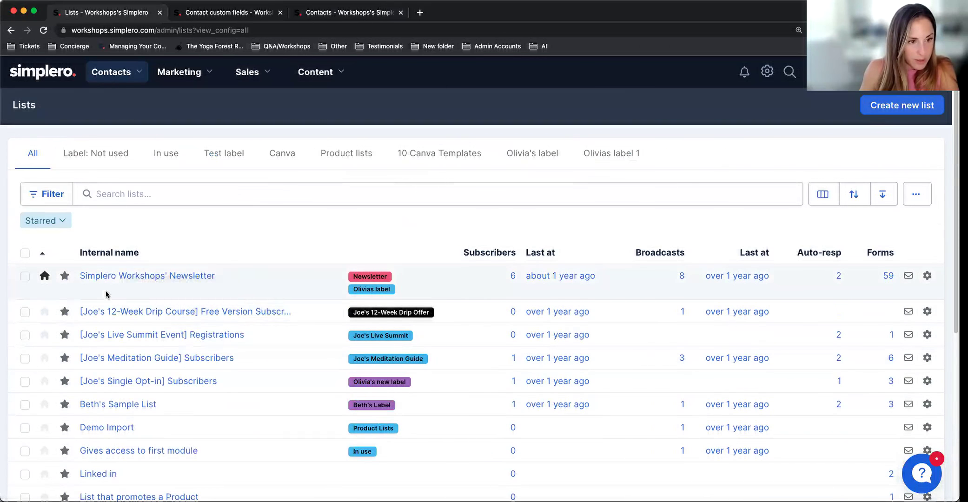
right_click(133, 275)
left_click(169, 282)
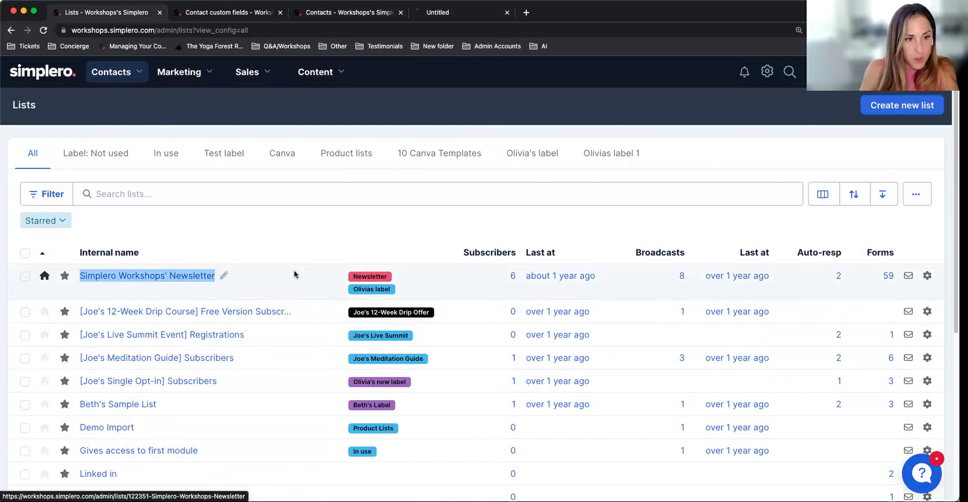
left_click(458, 14)
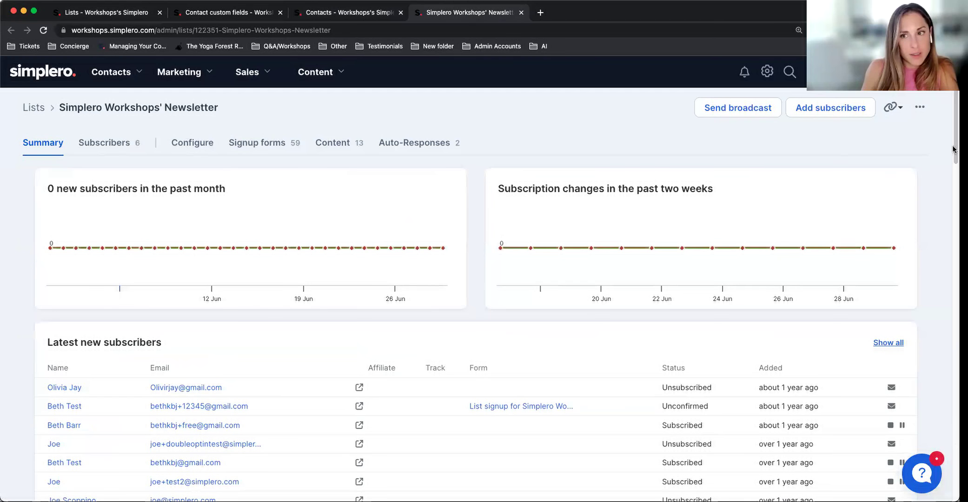
Check the newsletter list's additional actions and review its latest new subscribers and lifetime subscriber growth
left_click(920, 109)
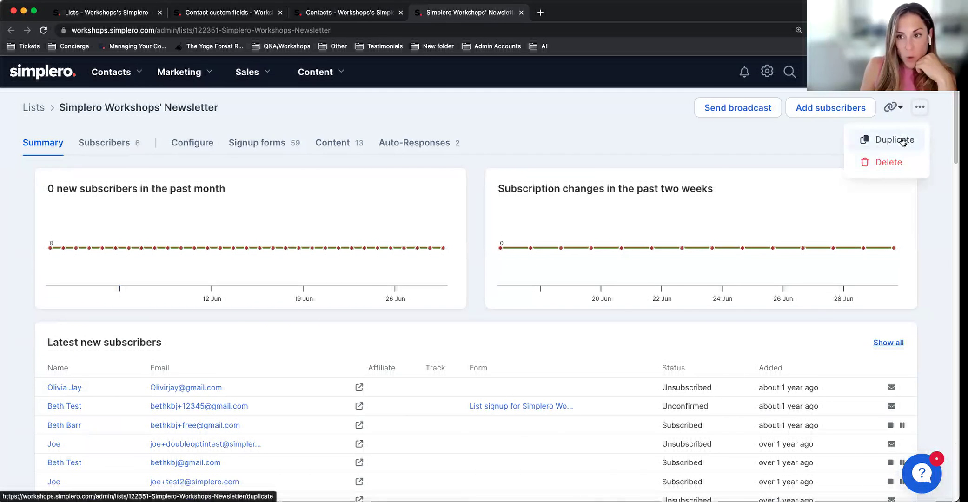
left_click(182, 204)
scroll(181, 205, "down", 5)
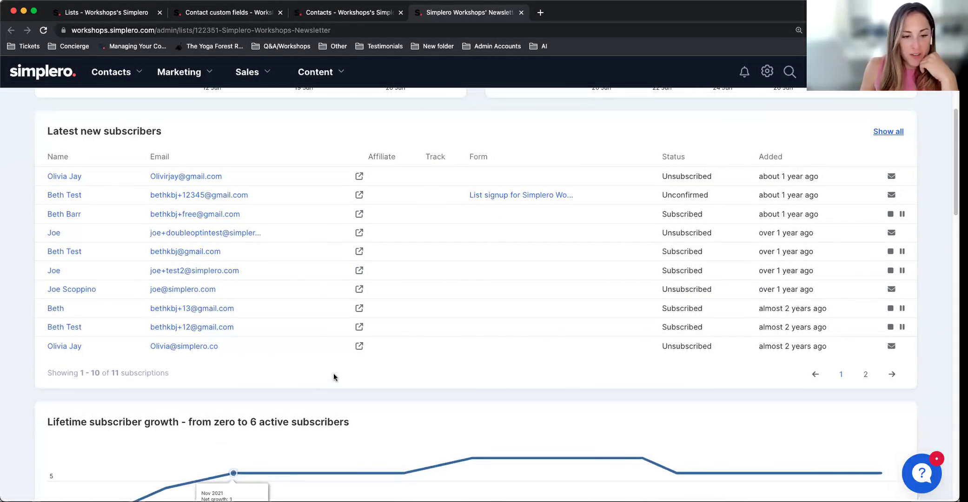
scroll(320, 375, "down", 2)
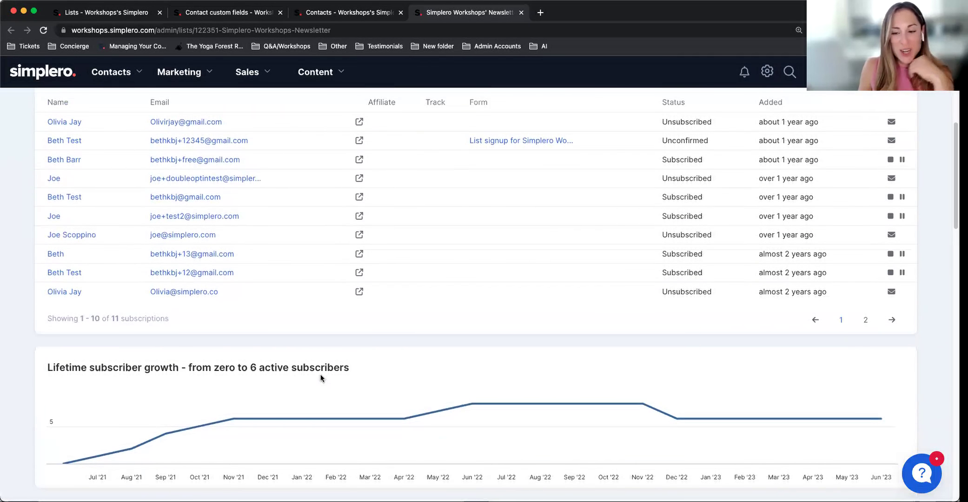
scroll(321, 374, "up", 2)
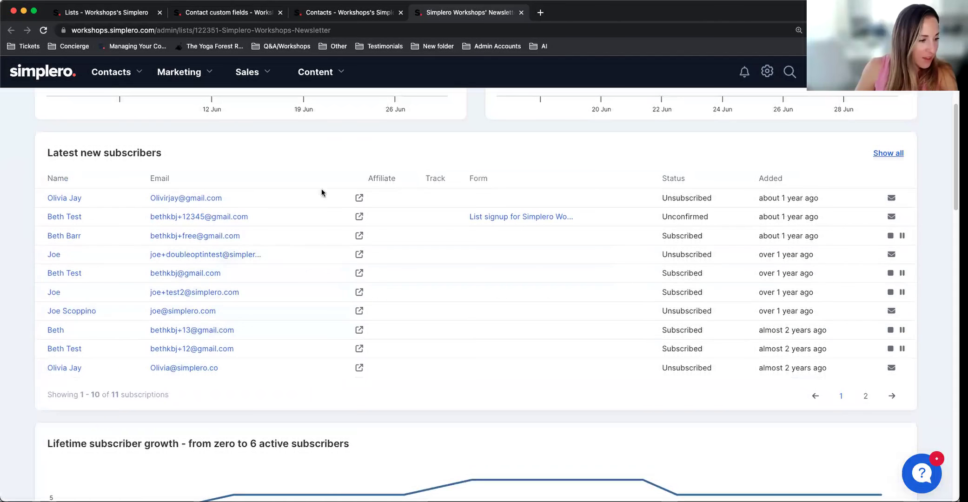
View the newsletter list's signup forms and open the page type choices for creating a new signup form
scroll(351, 276, "up", 5)
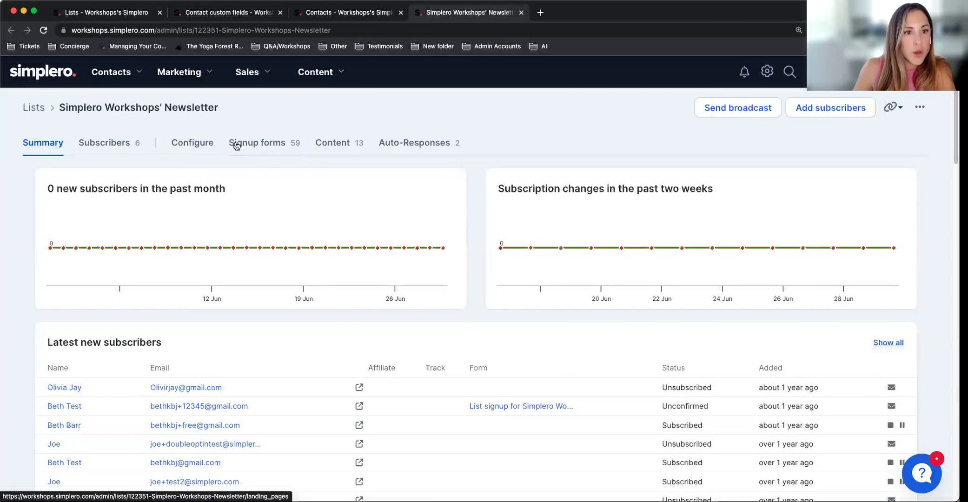
left_click(257, 145)
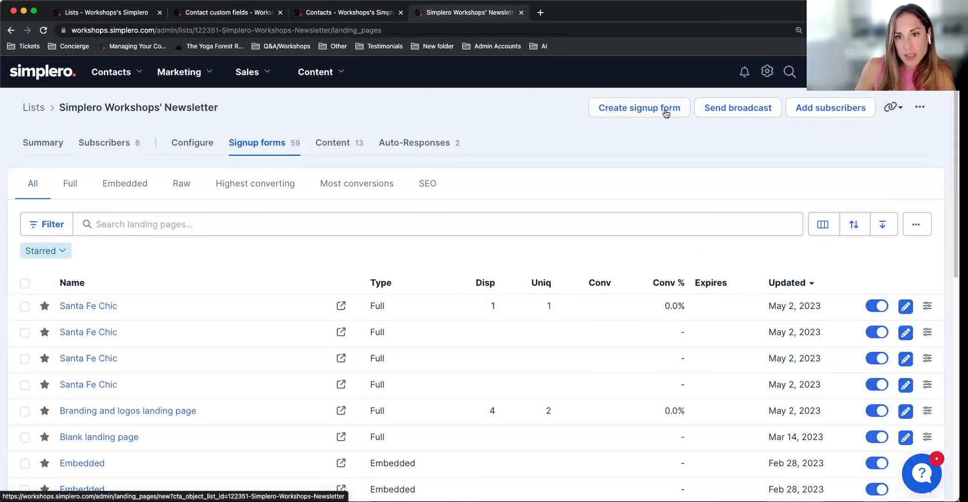
left_click(640, 110)
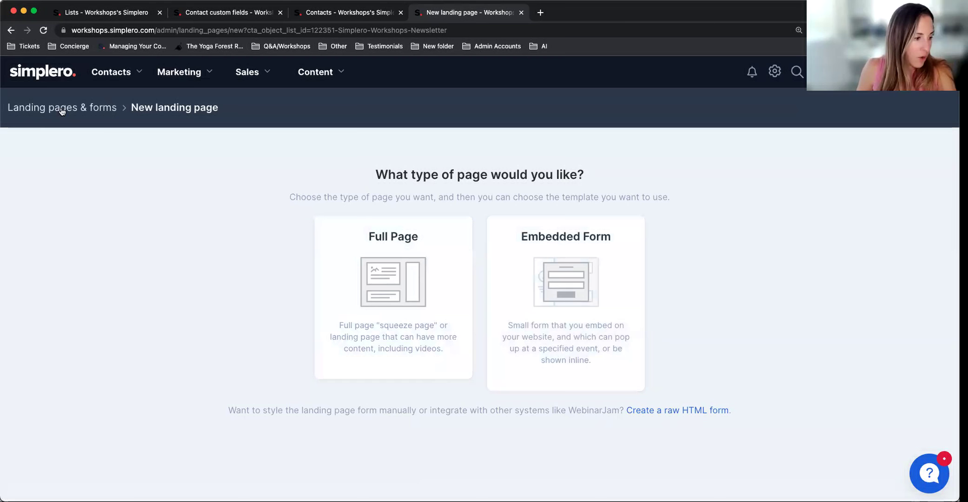
Leave the new landing page and return to the overview of all contact lists
left_click(109, 78)
left_click(146, 168)
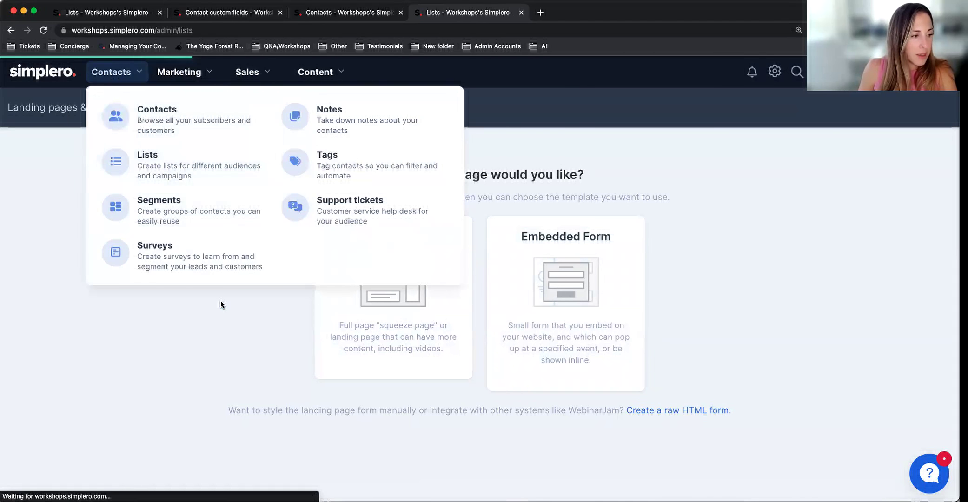
left_click(149, 280)
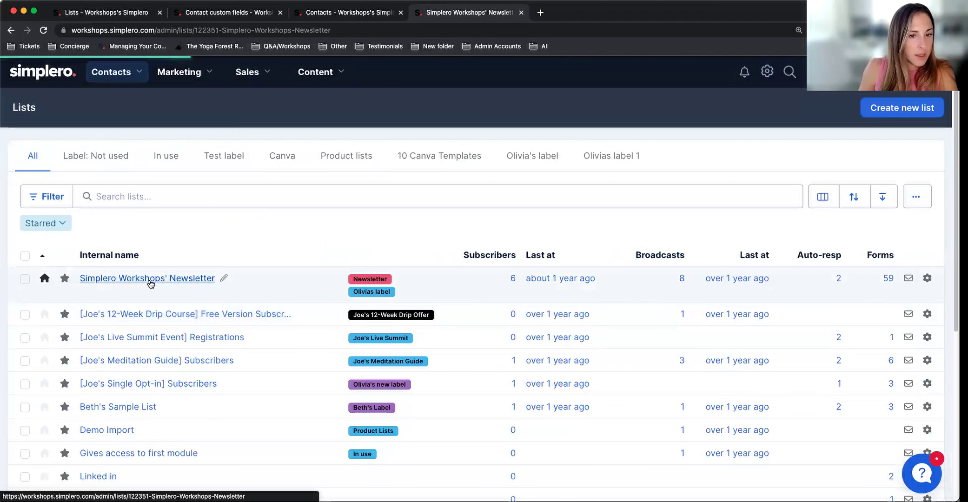
scroll(139, 134, "left", 5)
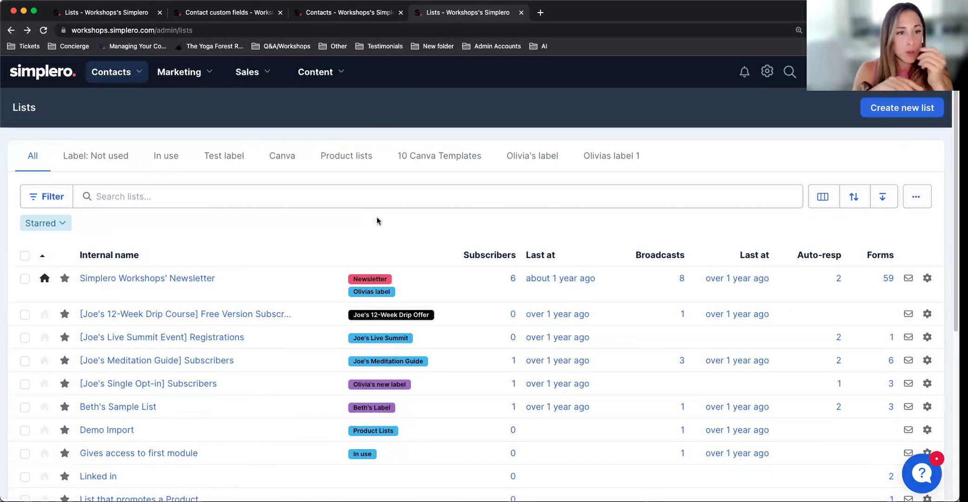
Create a dark red label named Course lists and add it to the first four starred lists
mouse_move(385, 297)
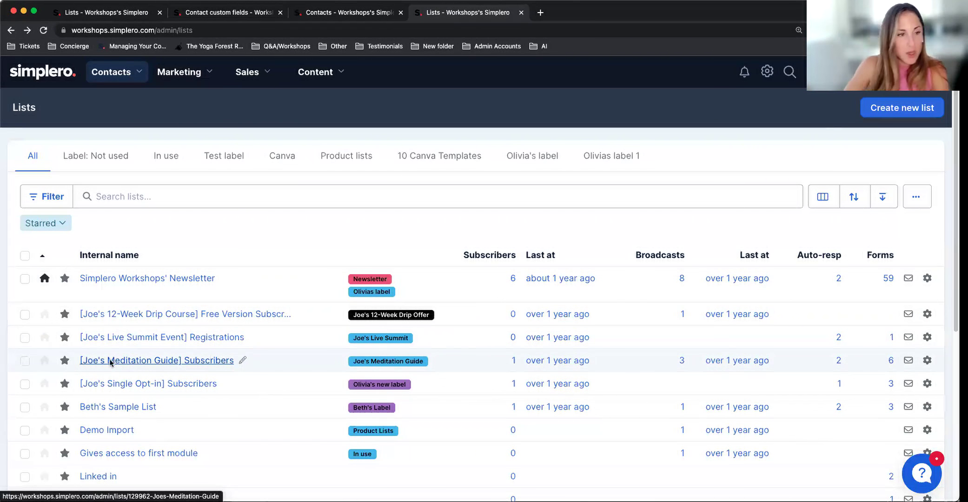
left_click(24, 278)
left_click(24, 315)
left_click(24, 337)
left_click(24, 361)
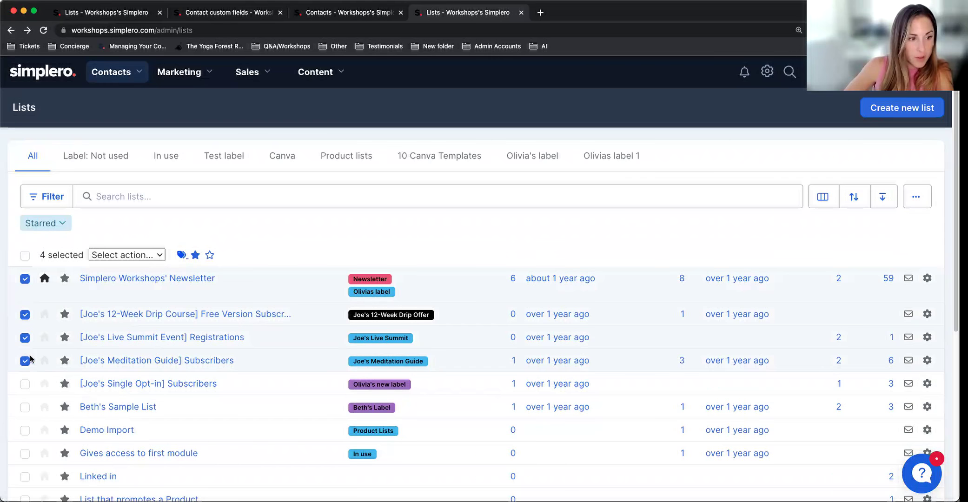
left_click(179, 257)
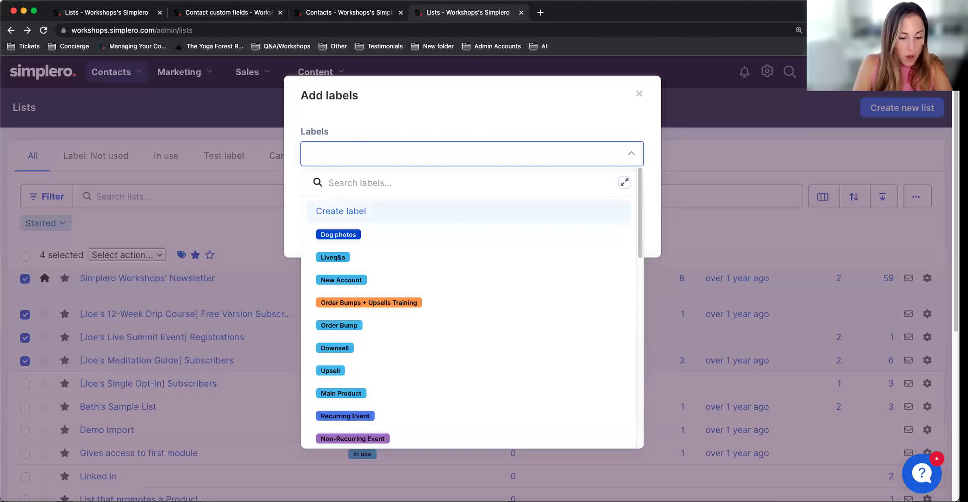
type("Course lists")
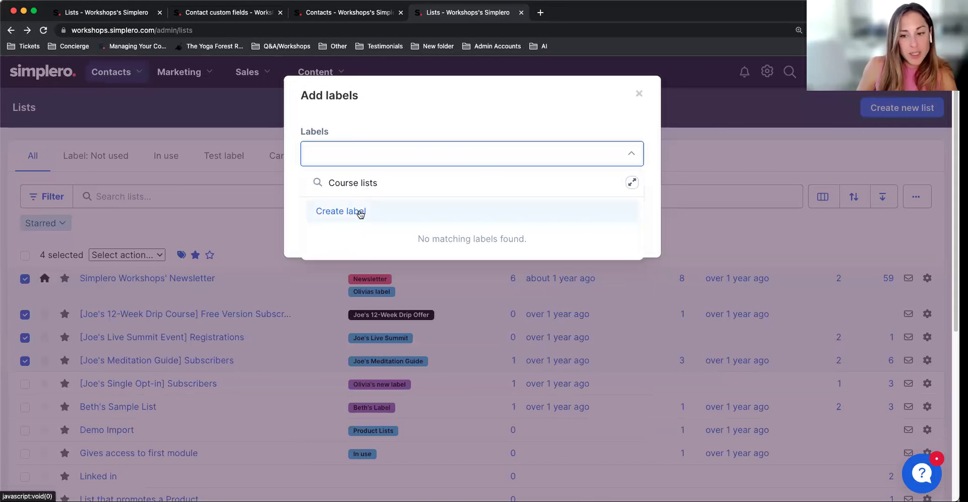
left_click(330, 210)
left_click(322, 272)
left_click(374, 246)
left_click(585, 305)
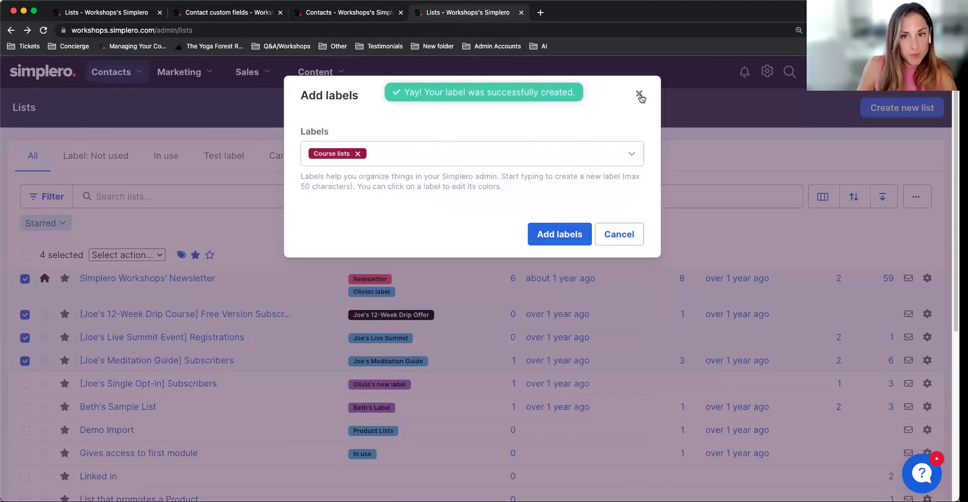
left_click(556, 234)
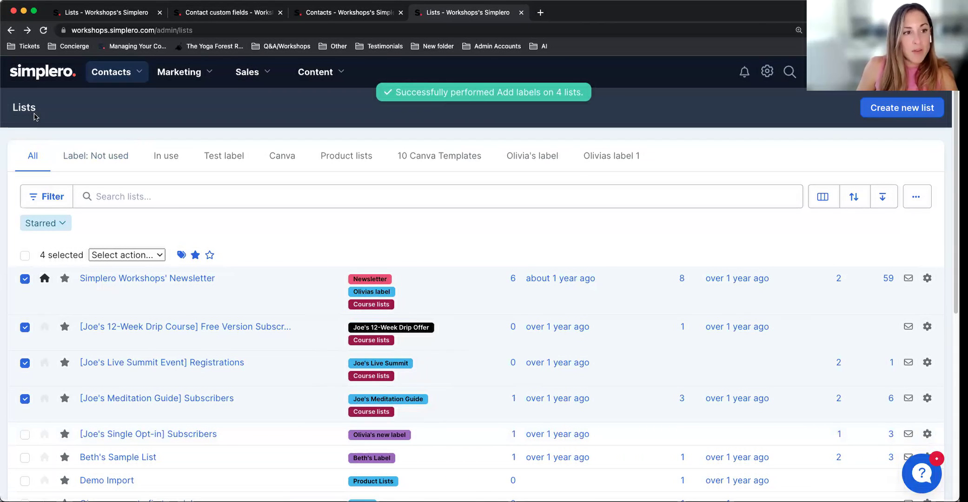
Check the available filters for the lists overview and keep the Starred filter
left_click(33, 199)
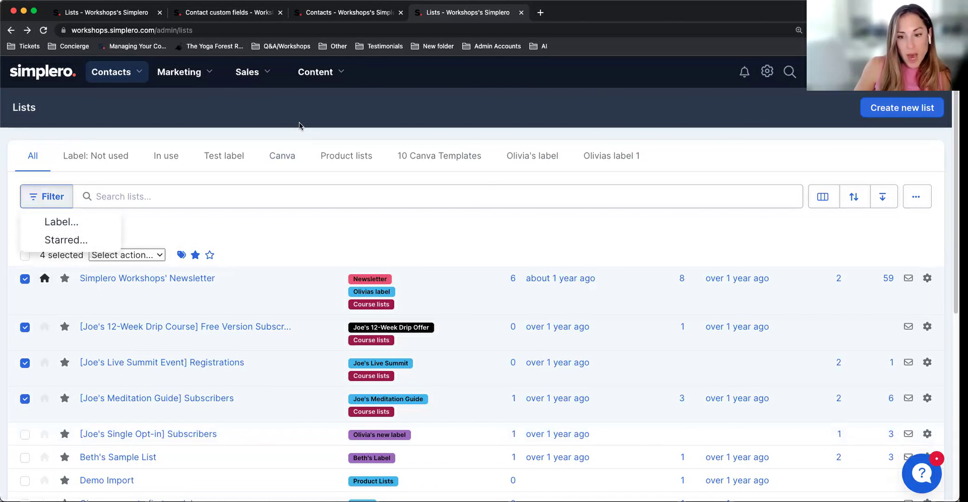
left_click(66, 240)
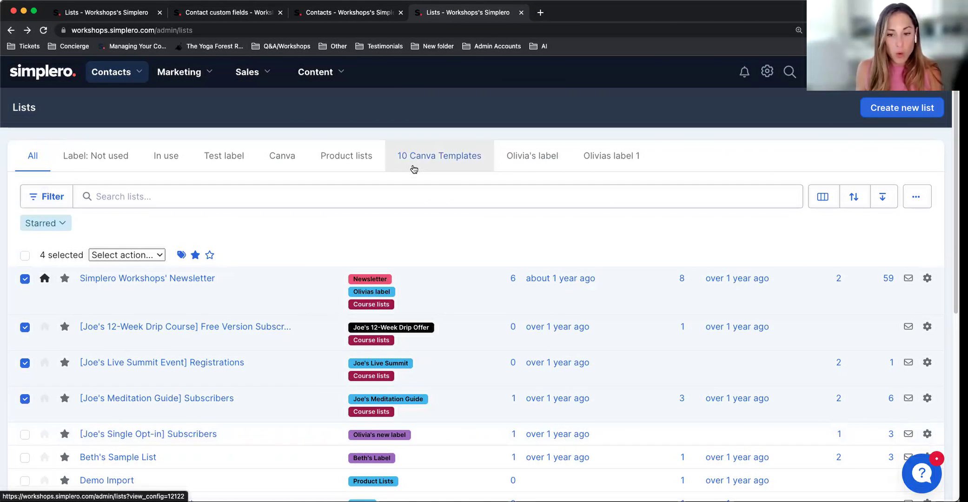
Open the Products overview in a new browser tab and switch to it
left_click(239, 76)
right_click(273, 113)
left_click(338, 121)
left_click(558, 14)
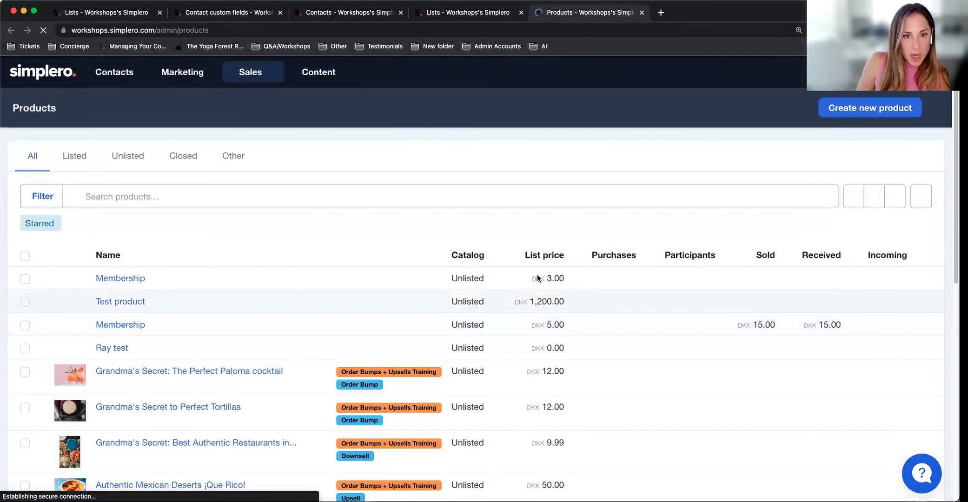
Select the first three products in the Products overview to check the available bulk actions
left_click(25, 278)
left_click(24, 302)
left_click(24, 324)
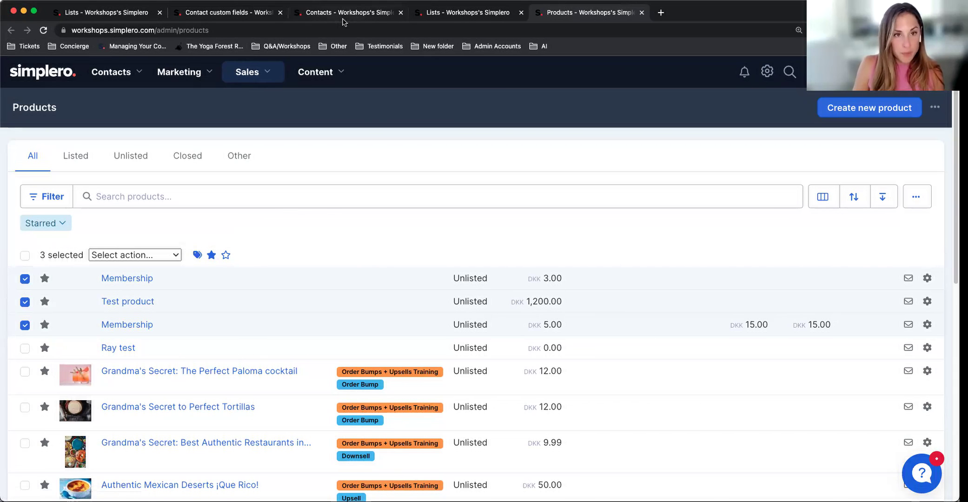
Return to the lists overview in its browser tab and filter the lists by the label Course lists
left_click(486, 14)
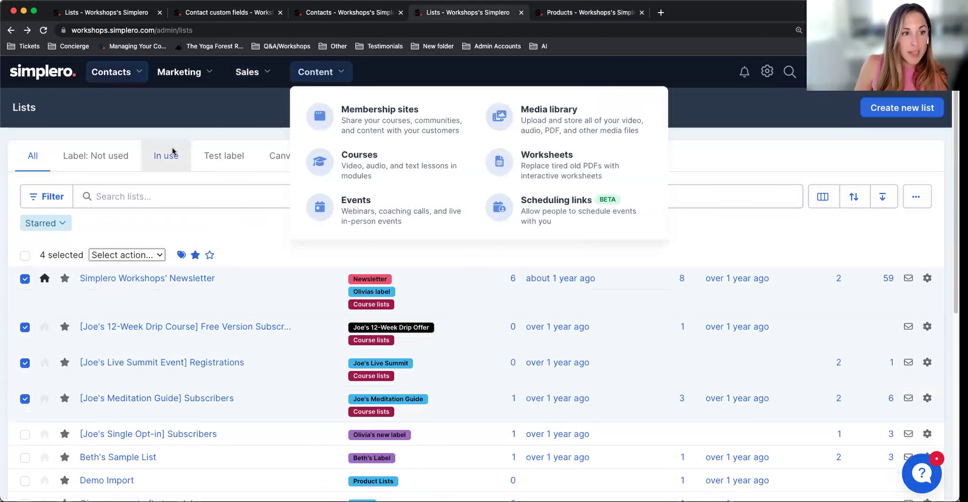
left_click(43, 278)
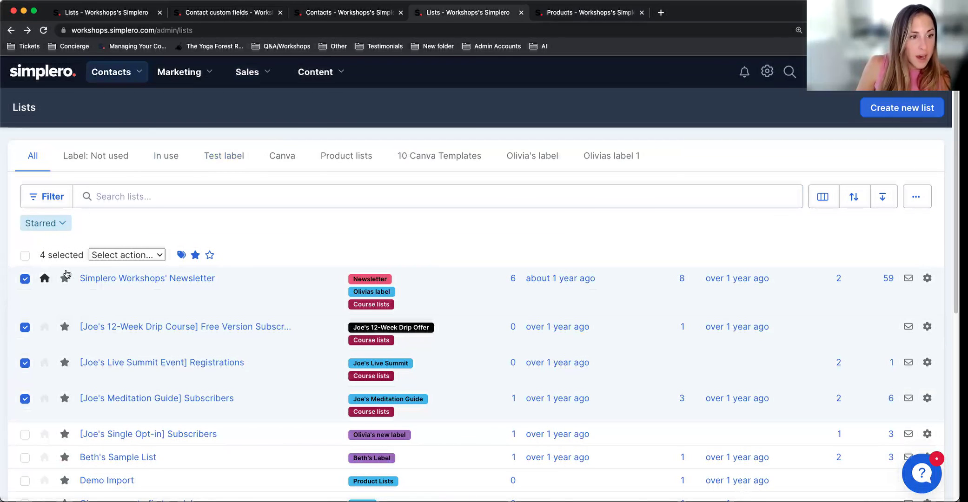
left_click(50, 196)
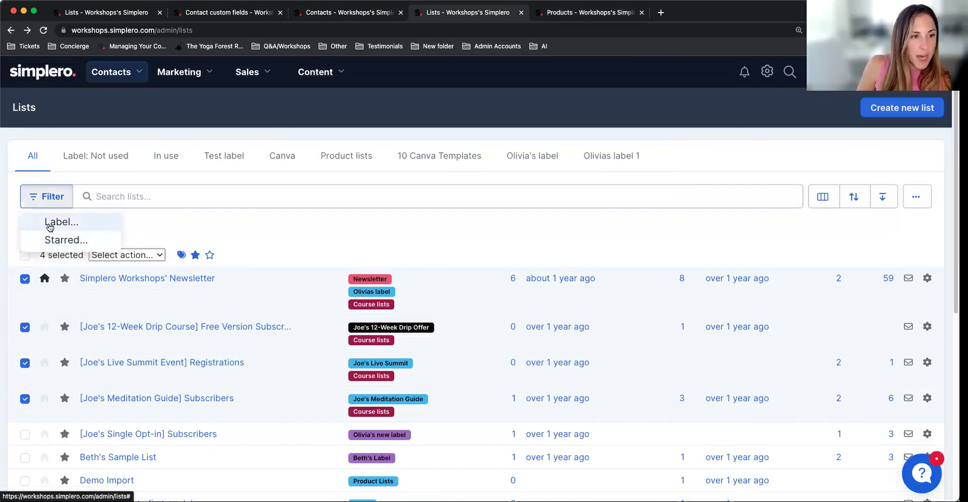
left_click(50, 224)
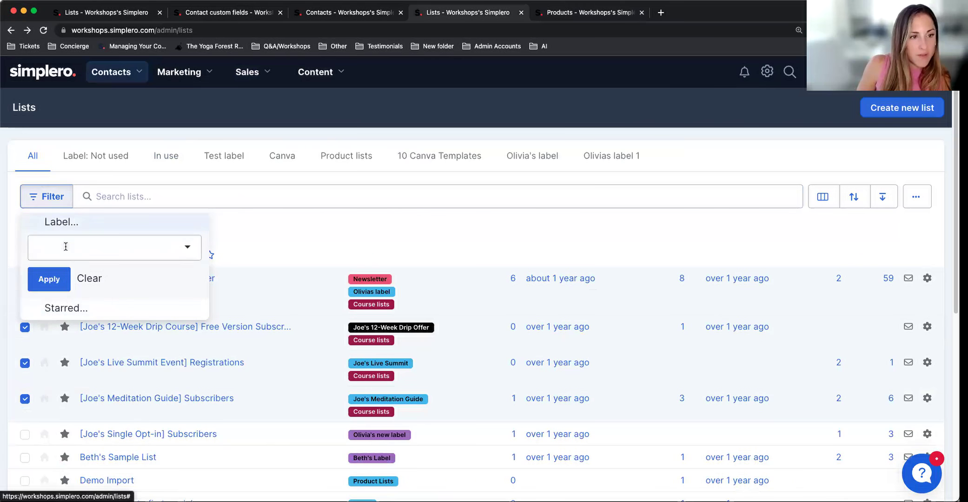
left_click(65, 246)
left_click(97, 319)
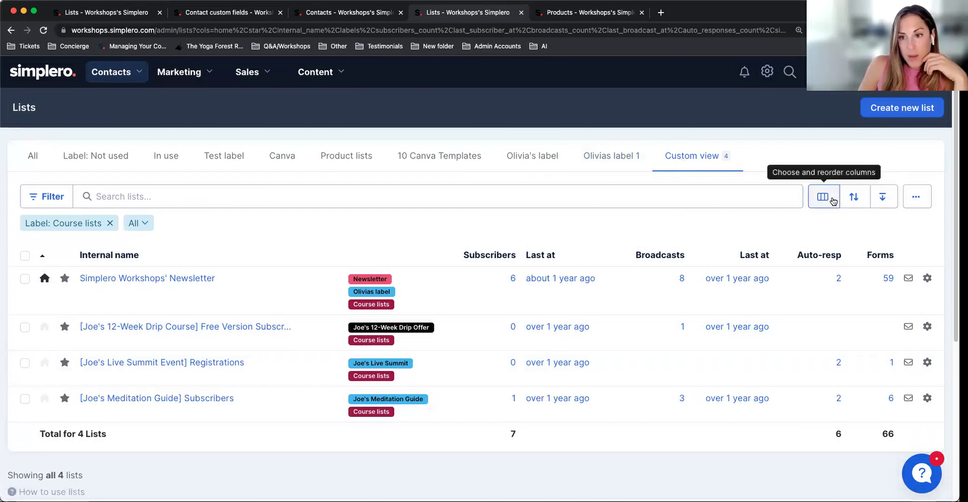
Save the filtered lists as a new view named Course lists
left_click(911, 199)
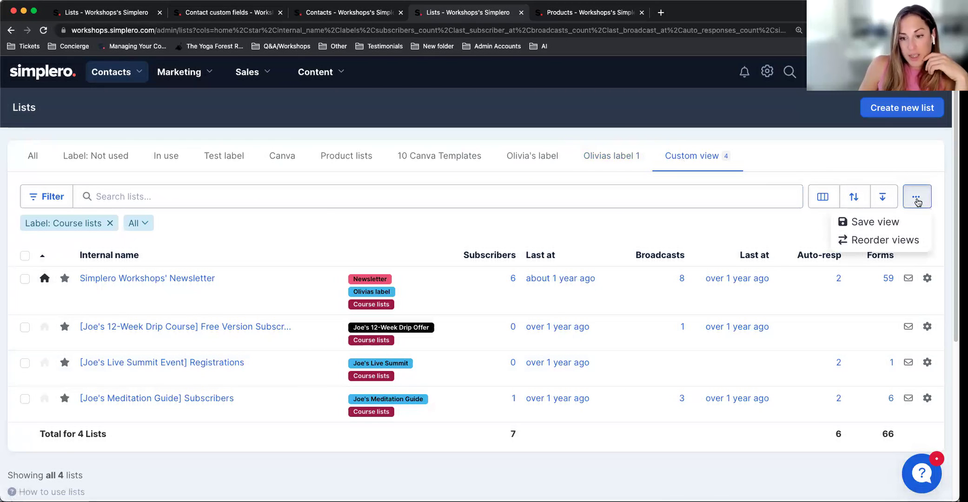
left_click(862, 223)
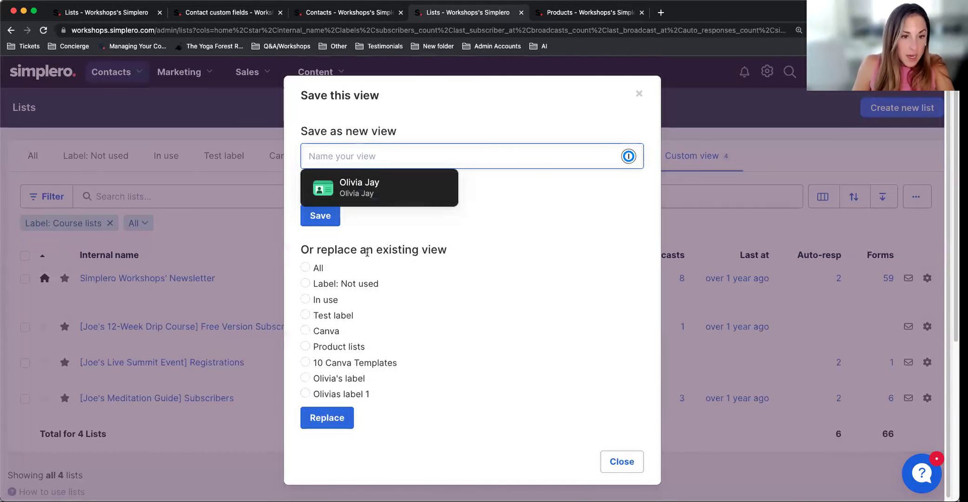
type("Course lists")
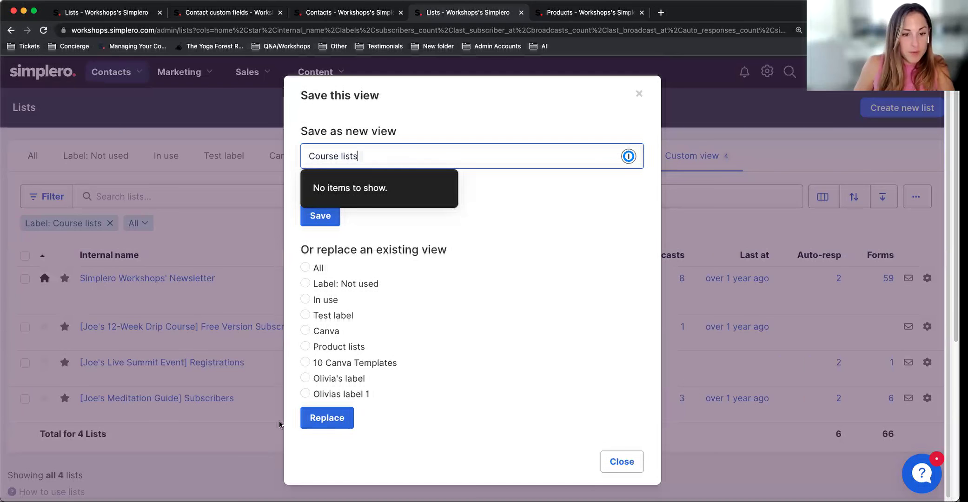
left_click(335, 221)
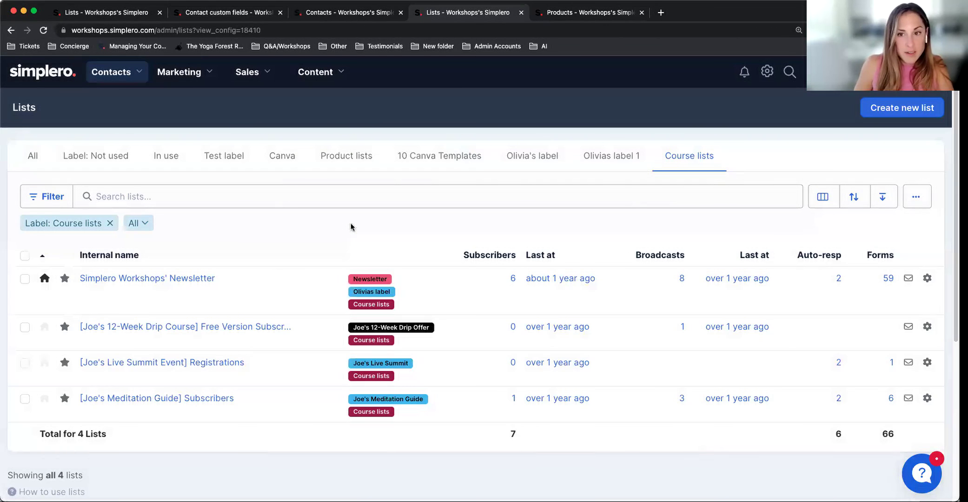
Reload the overview of all contact lists and open the saved Course lists view from there
left_click(368, 27)
key("Escape")
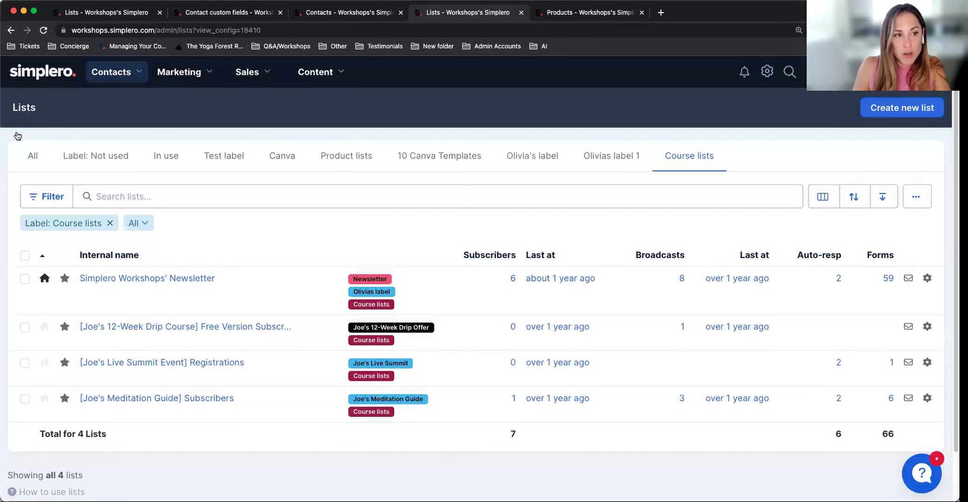
left_click(111, 72)
left_click(146, 167)
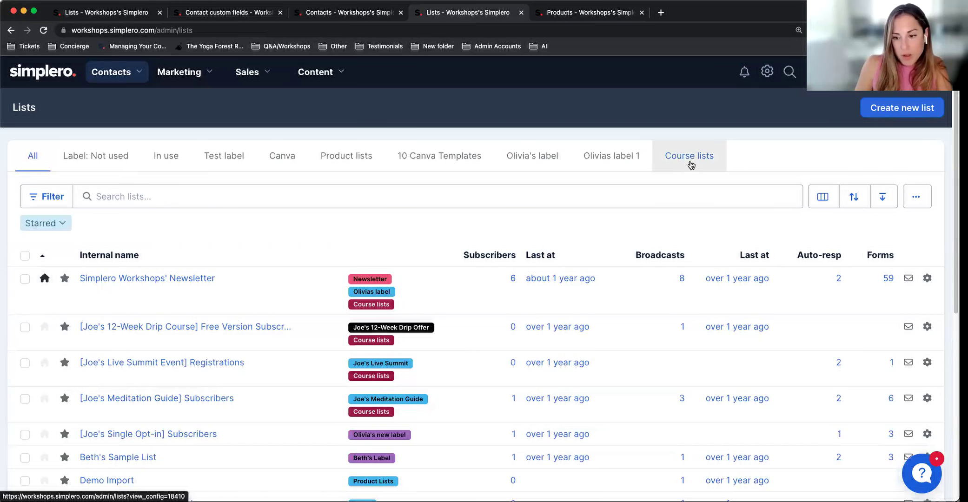
left_click(687, 158)
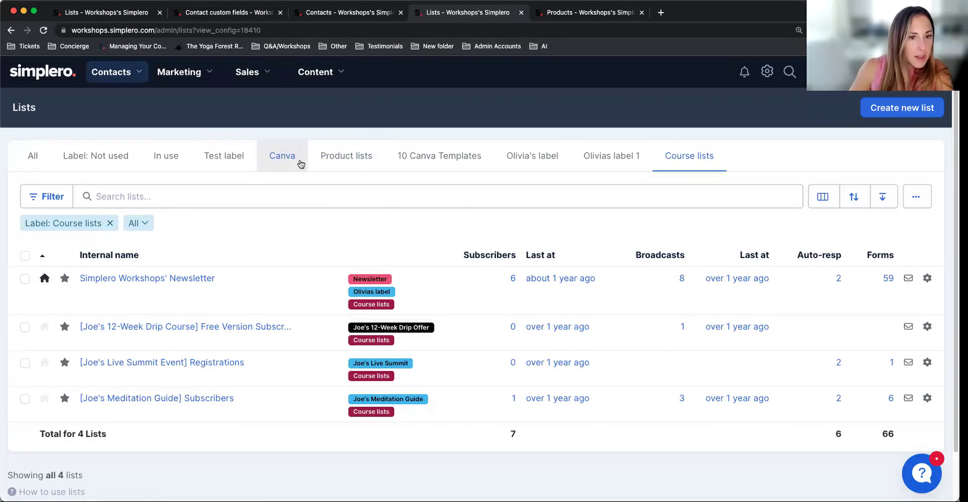
Open the configuration of the Simplero Workshops' Newsletter list and examine its name, labels and double opt-in settings
left_click(151, 278)
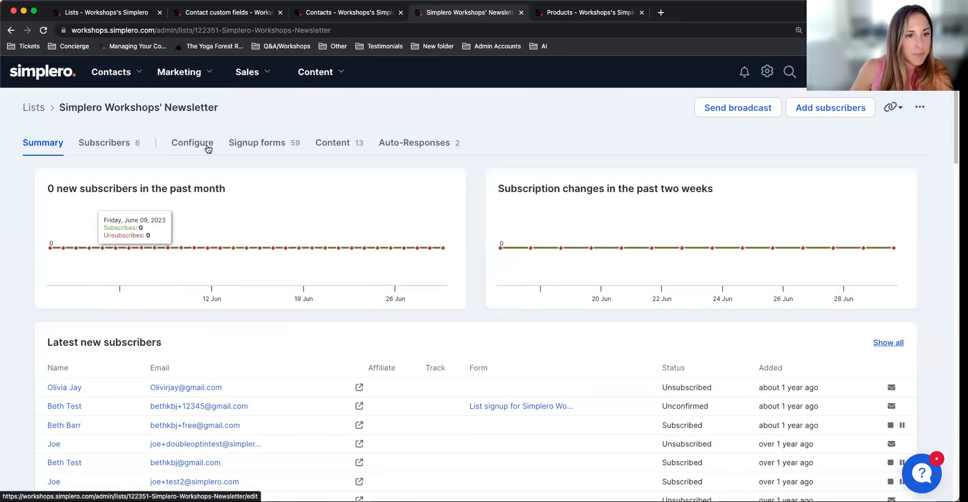
left_click(206, 148)
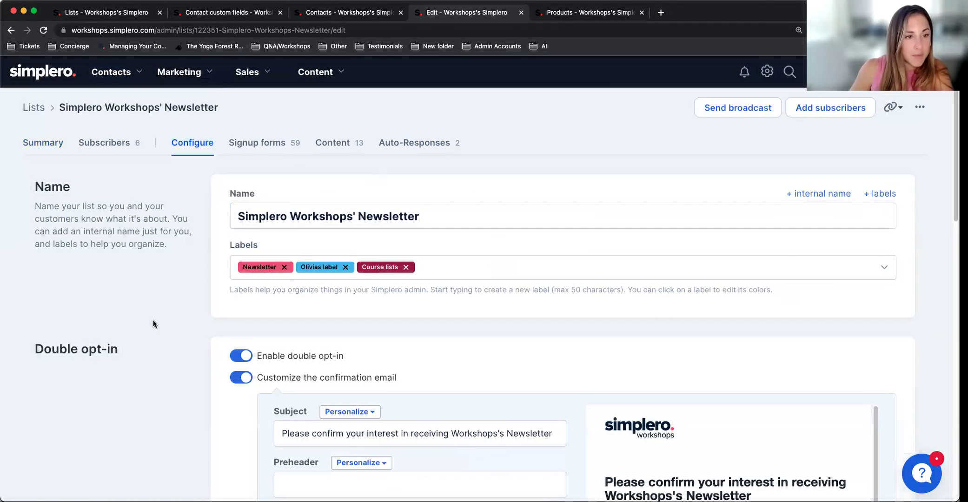
scroll(154, 321, "down", 6)
scroll(125, 273, "up", 2)
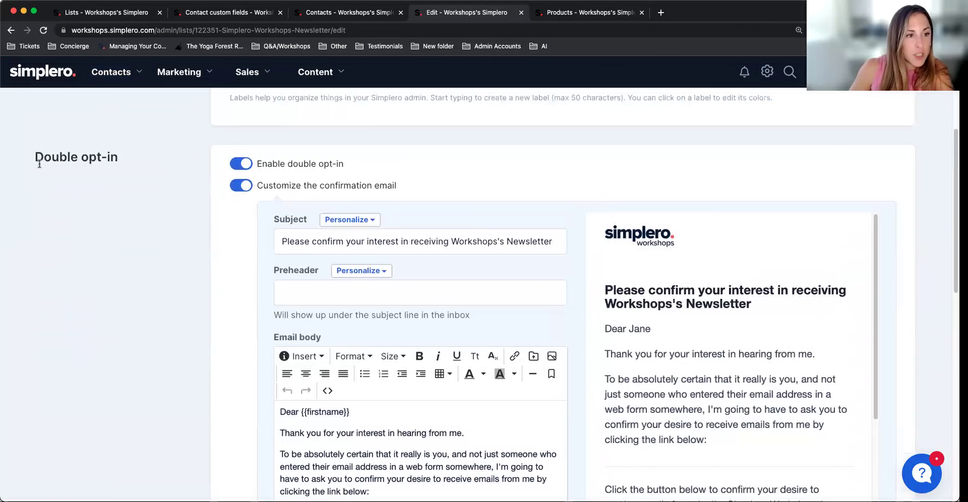
scroll(138, 317, "up", 4)
left_click_drag(37, 332, 153, 333)
left_click(154, 332)
scroll(509, 346, "down", 1)
scroll(510, 346, "up", 1)
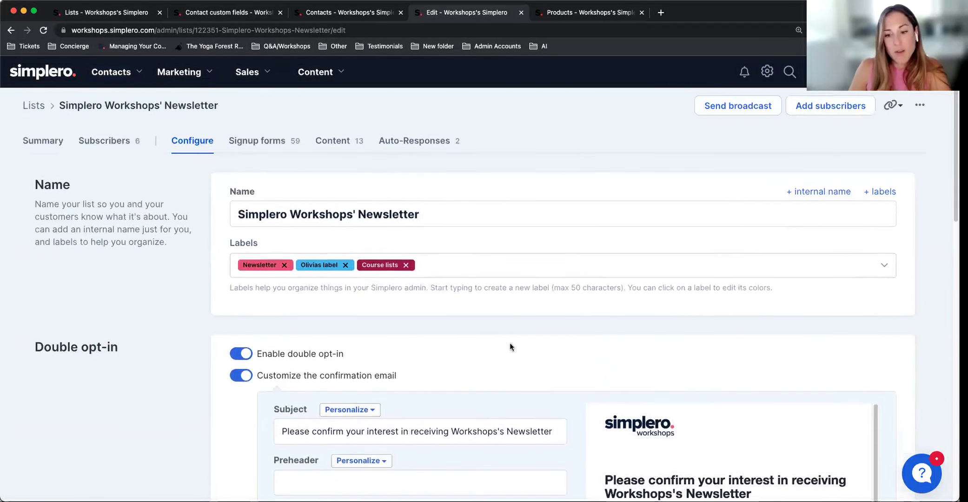
scroll(508, 349, "down", 5)
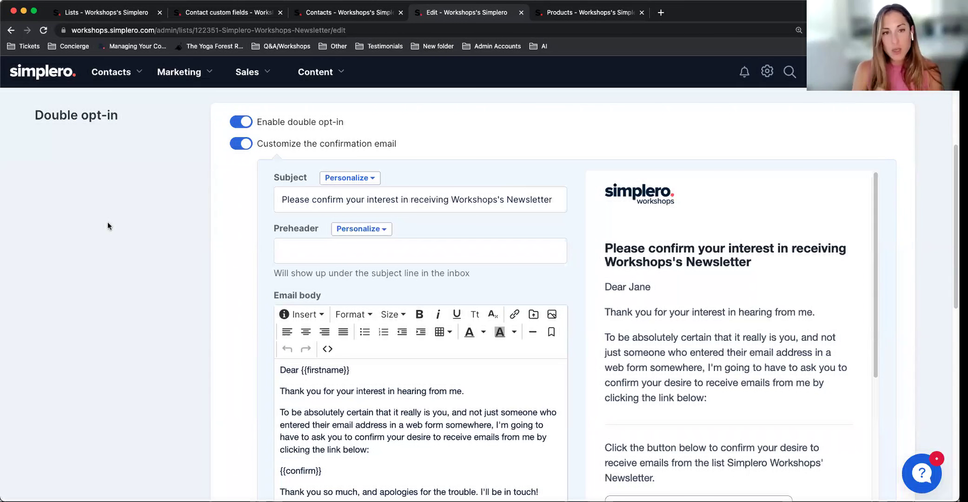
scroll(220, 331, "down", 1)
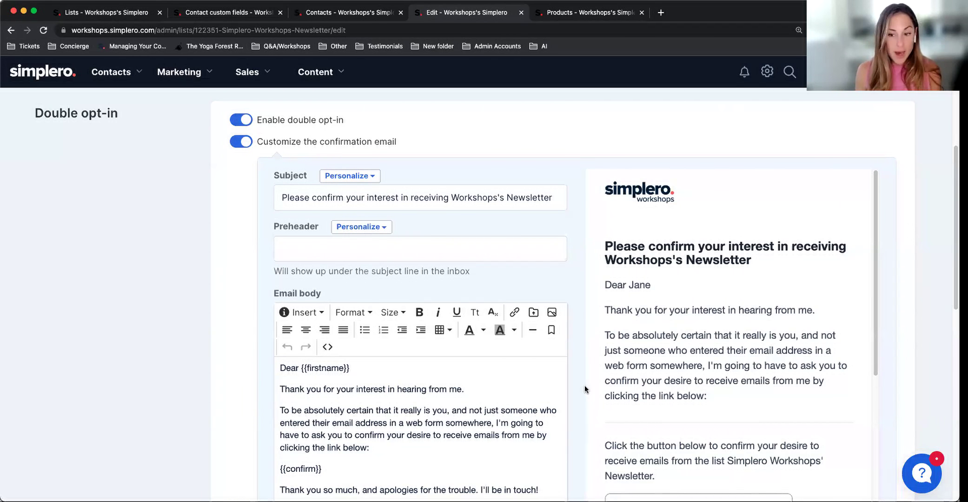
scroll(372, 241, "up", 5)
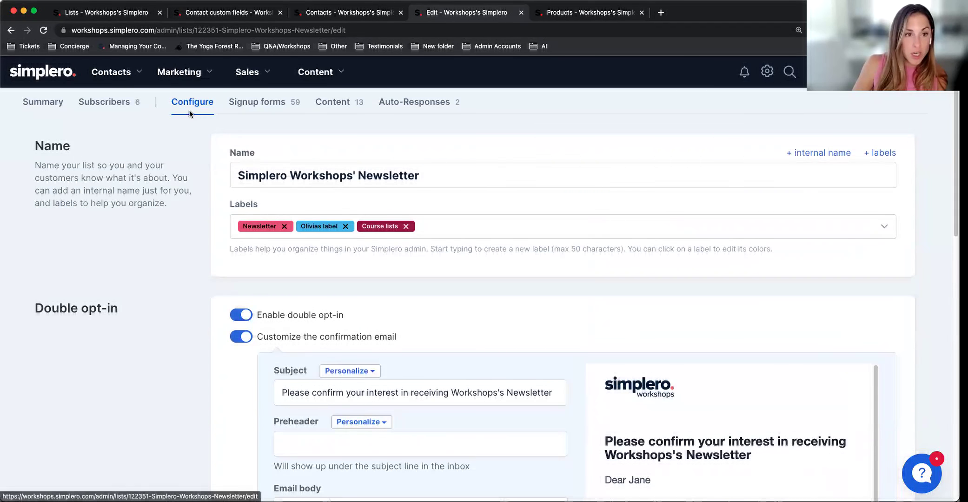
scroll(189, 116, "up", 1)
scroll(253, 363, "down", 5)
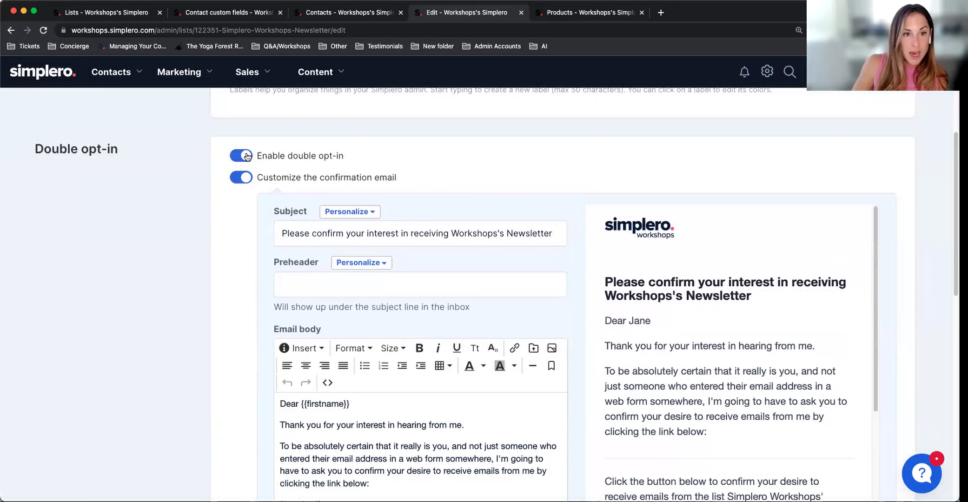
Turn the customization of the confirmation email off and back on, and review the email body and its preview
left_click(244, 179)
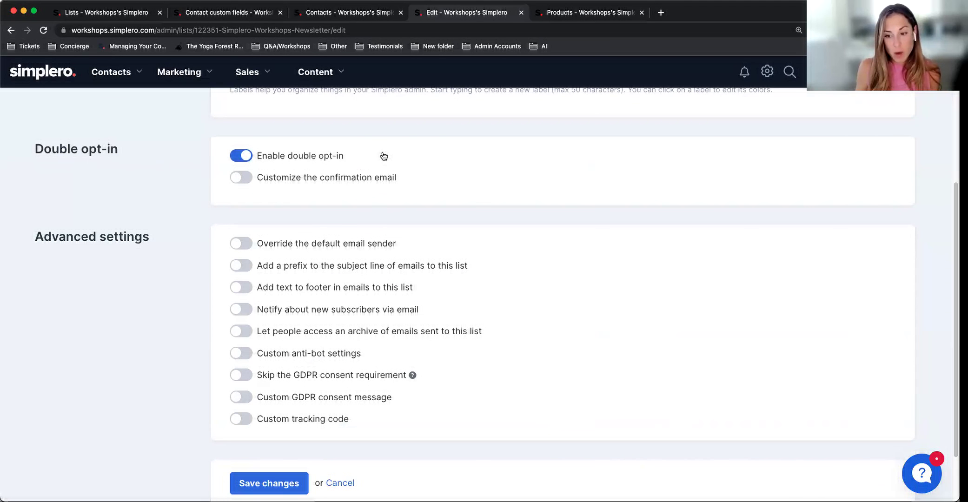
left_click(237, 178)
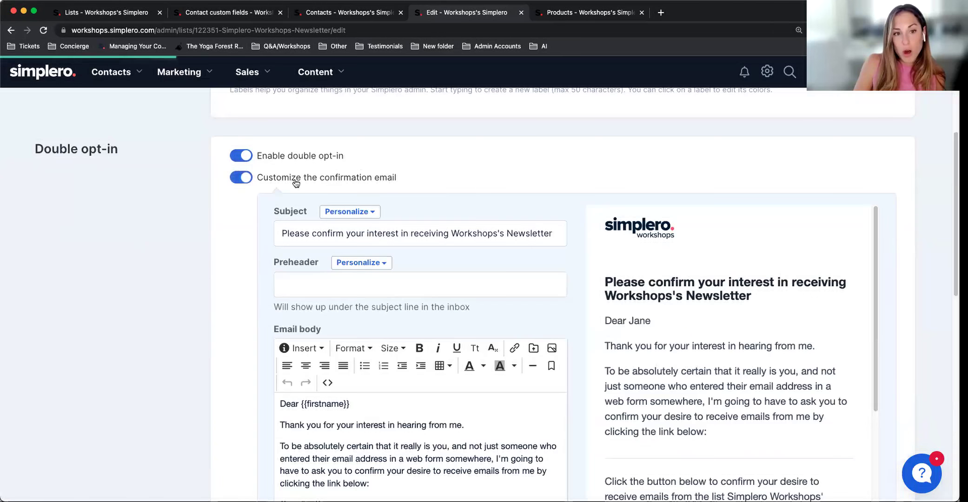
scroll(519, 258, "down", 3)
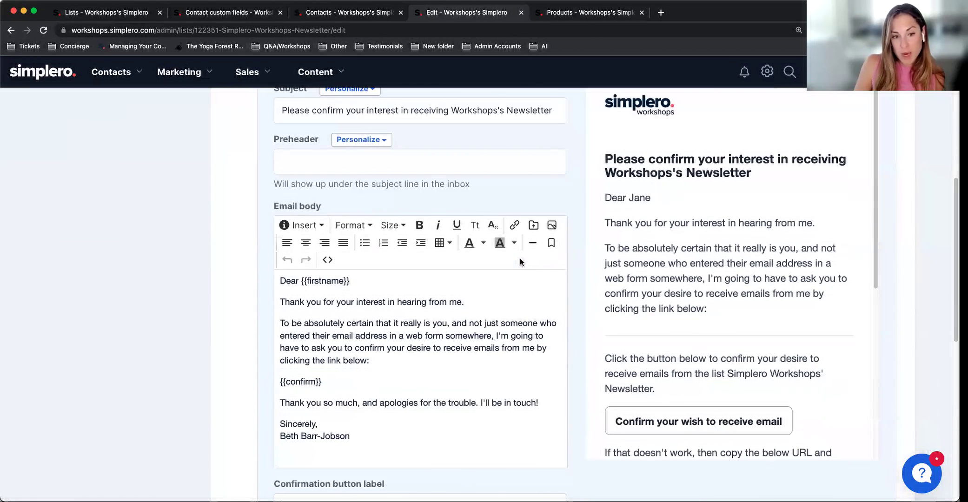
scroll(670, 378, "down", 4)
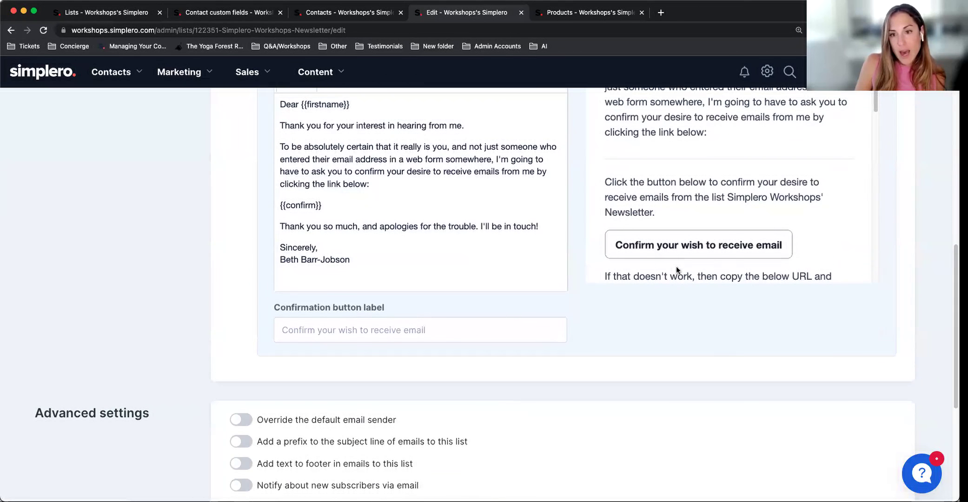
scroll(675, 270, "up", 2)
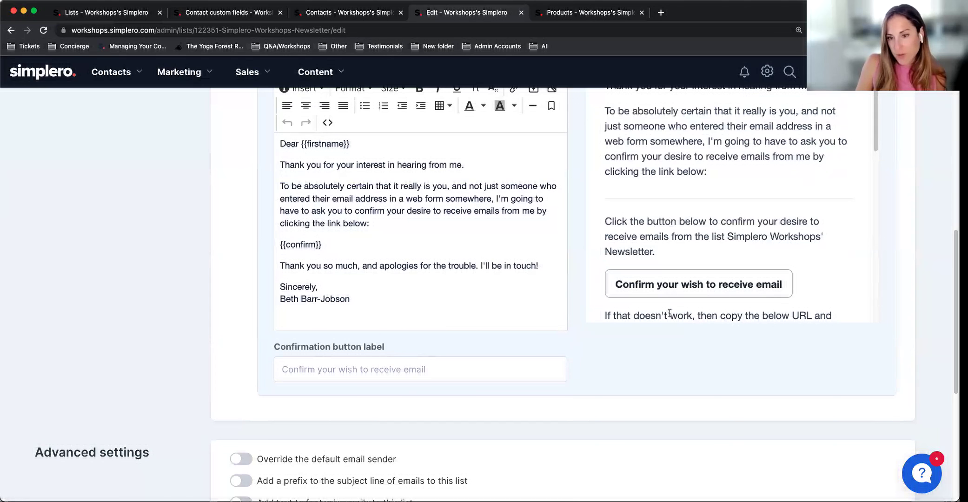
Set the confirmation button label of the double opt-in email to "Yes I'd like to be subscribed!"
left_click(411, 381)
left_click(653, 259)
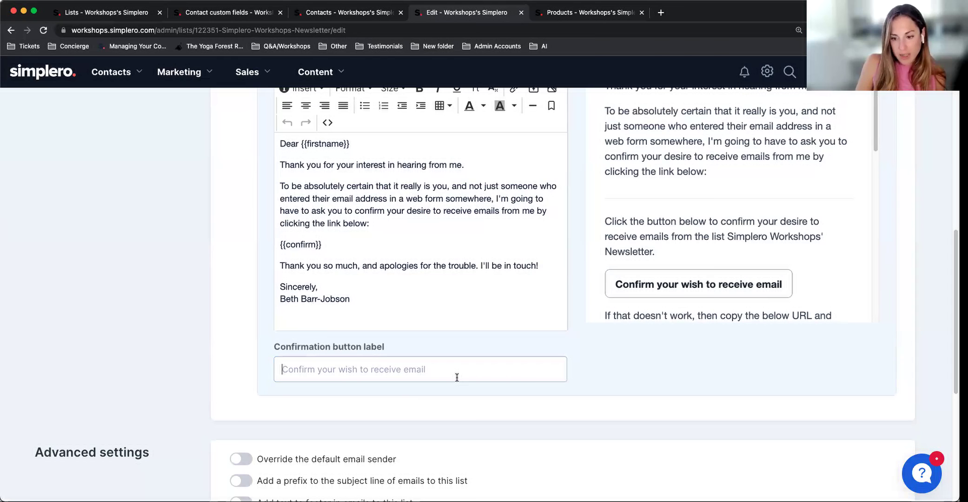
left_click(336, 378)
type("Yes I'd like ")
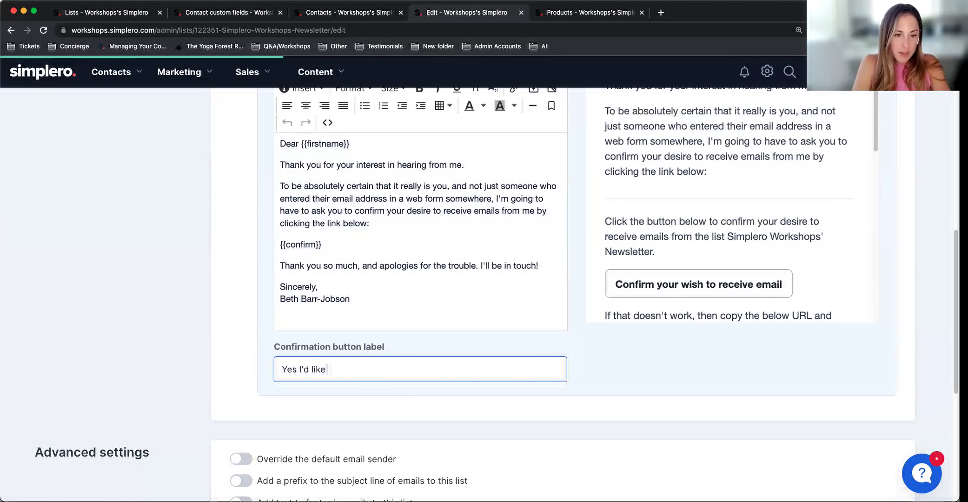
type("to be subscribed!")
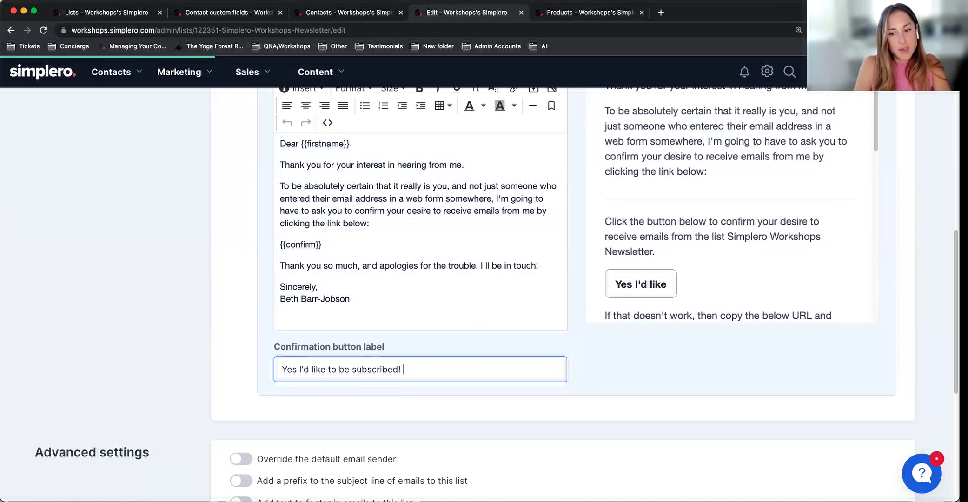
Review the options in the newsletter list's Advanced settings
scroll(679, 421, "down", 6)
scroll(388, 420, "up", 3)
scroll(323, 409, "down", 1)
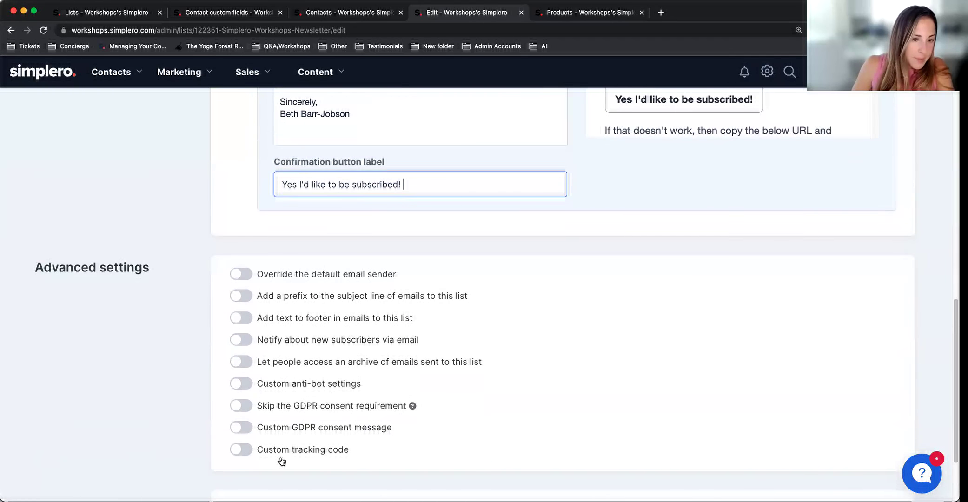
left_click_drag(29, 259, 150, 265)
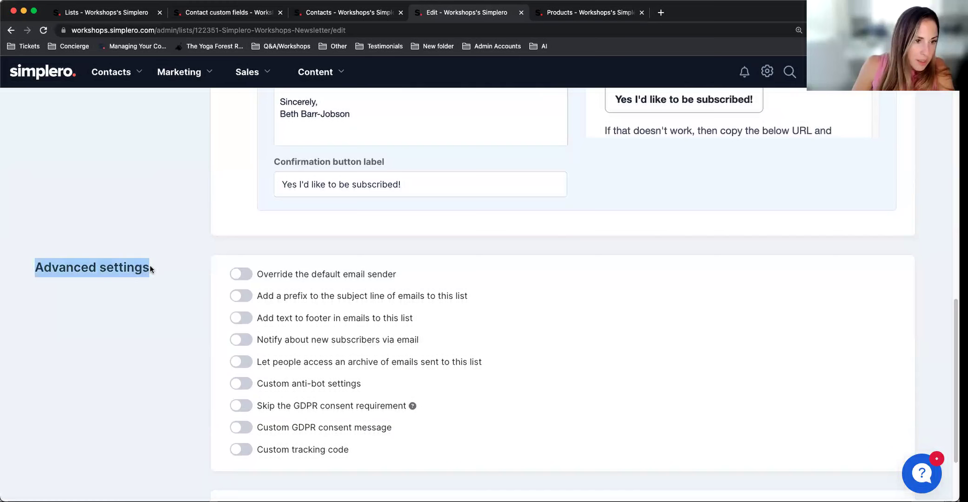
left_click(175, 339)
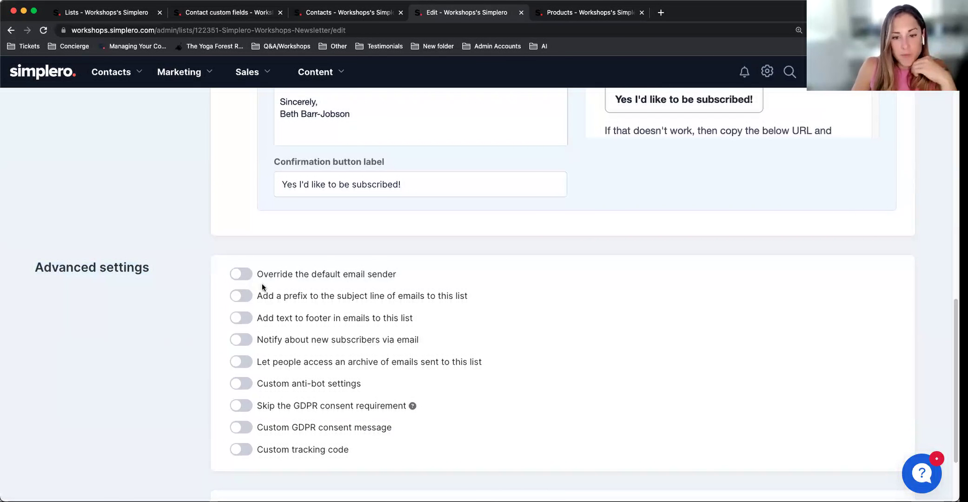
Open the account settings in a new tab and examine the default sender and reply-to settings in the Emails section
left_click(767, 74)
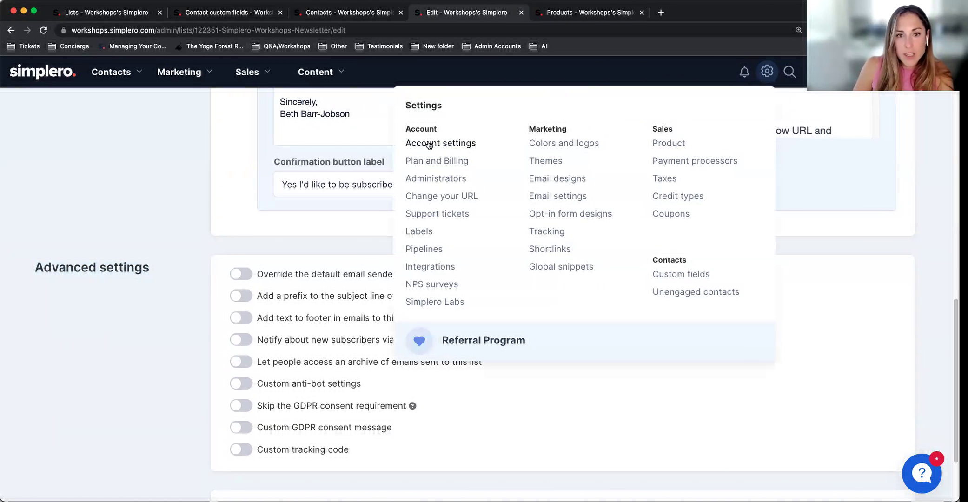
right_click(407, 139)
left_click(440, 147)
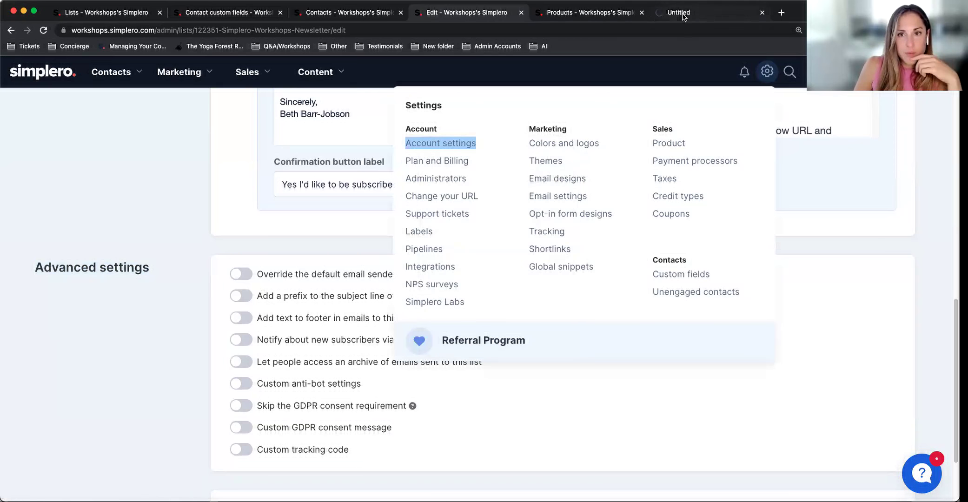
key("ctrl+Tab")
scroll(405, 309, "down", 3)
scroll(370, 341, "down", 15)
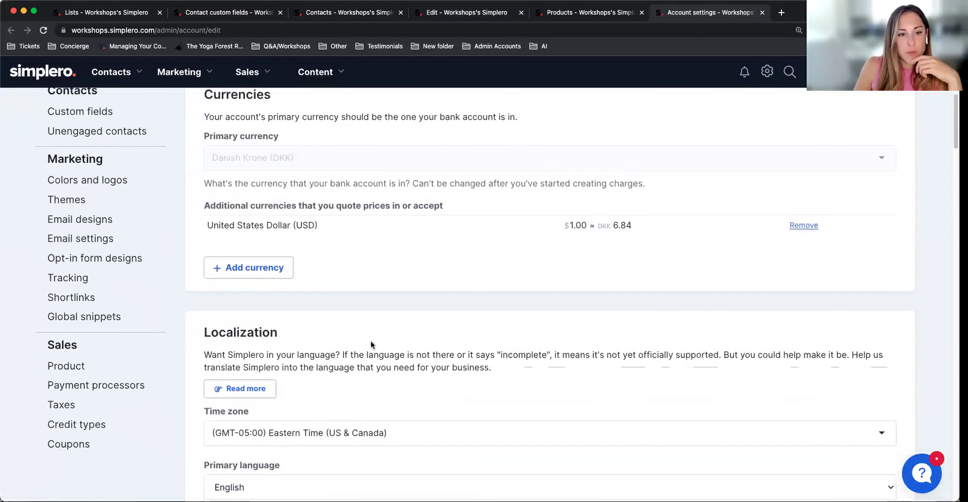
scroll(369, 346, "down", 12)
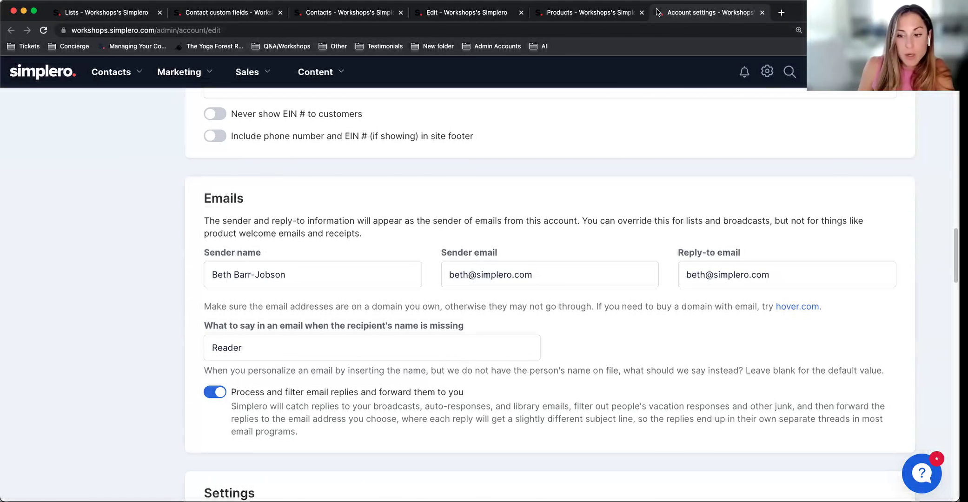
left_click(598, 14)
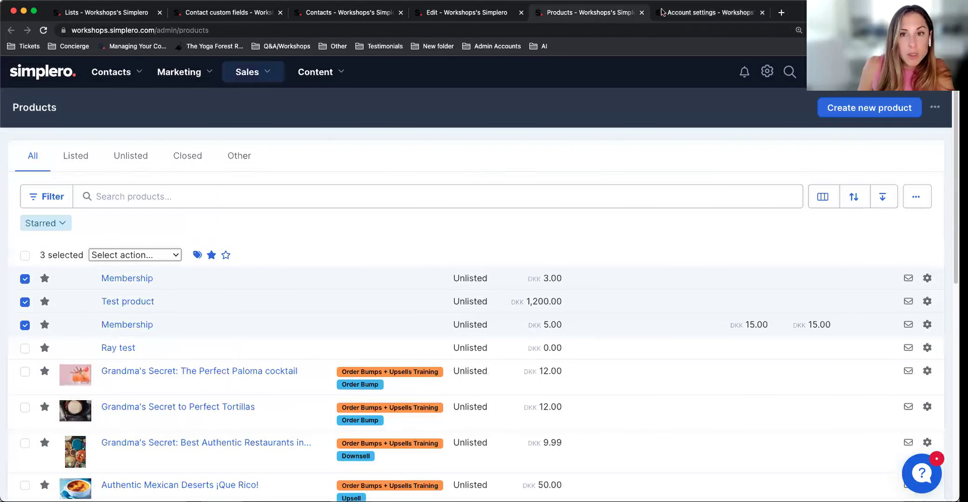
left_click(713, 11)
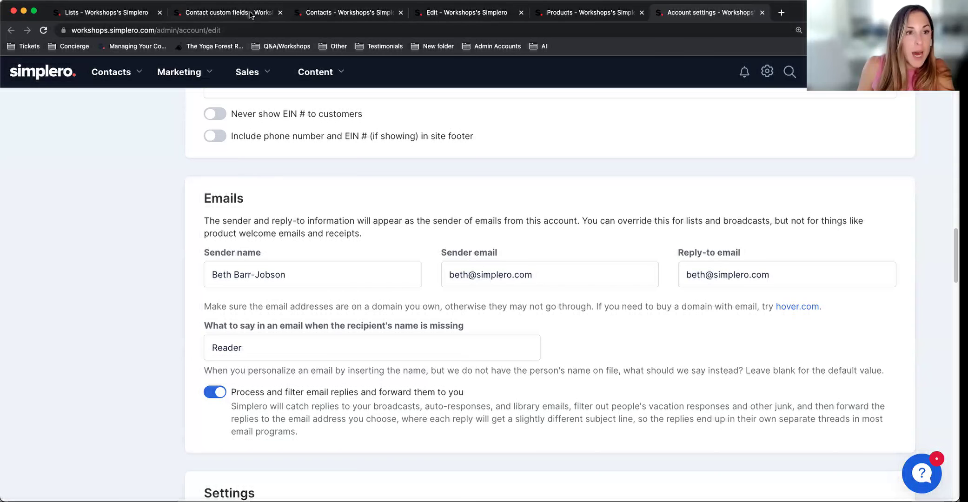
In the newsletter list's Advanced settings, turn on the default email sender override, inspect its sender fields, and turn it off again
left_click(487, 14)
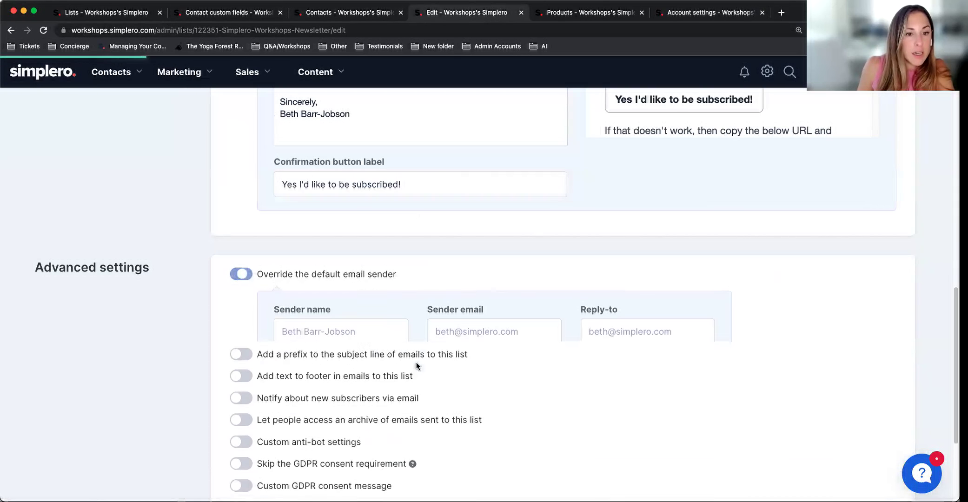
left_click_drag(405, 277, 255, 276)
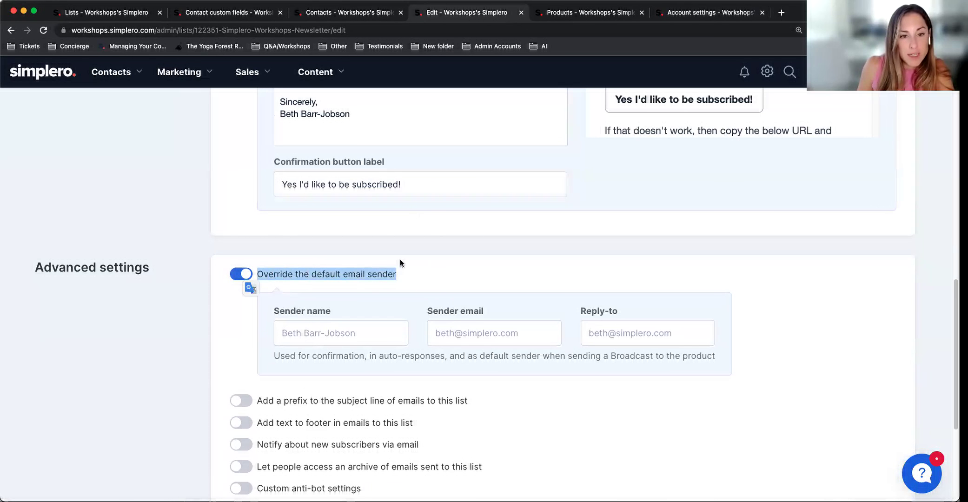
left_click(380, 332)
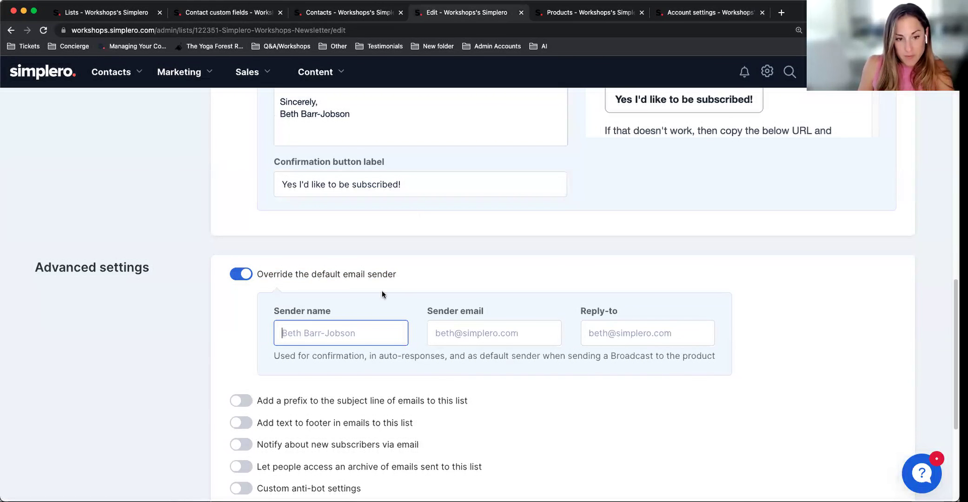
left_click(236, 285)
scroll(260, 289, "down", 2)
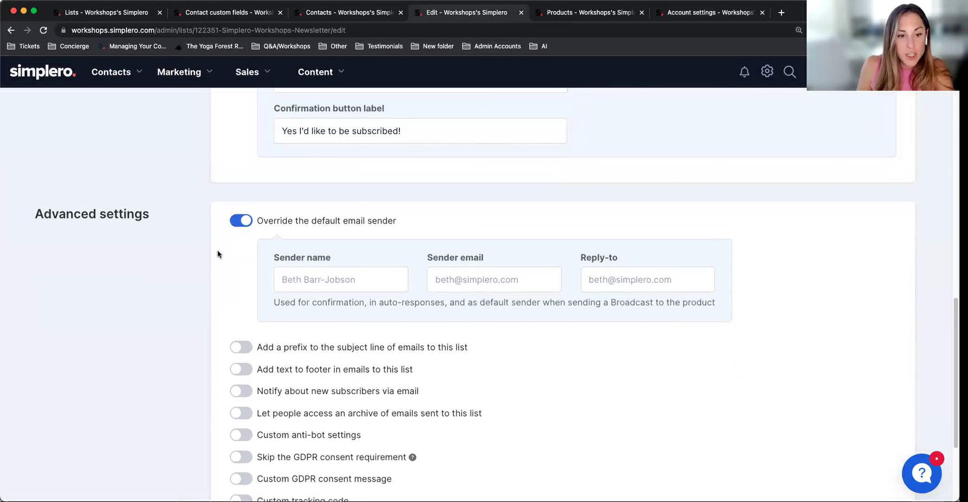
left_click(233, 228)
Try the subject line prefix "Workshops:" for emails to this list, then clear it and turn the prefix option off
scroll(242, 219, "down", 2)
left_click(242, 199)
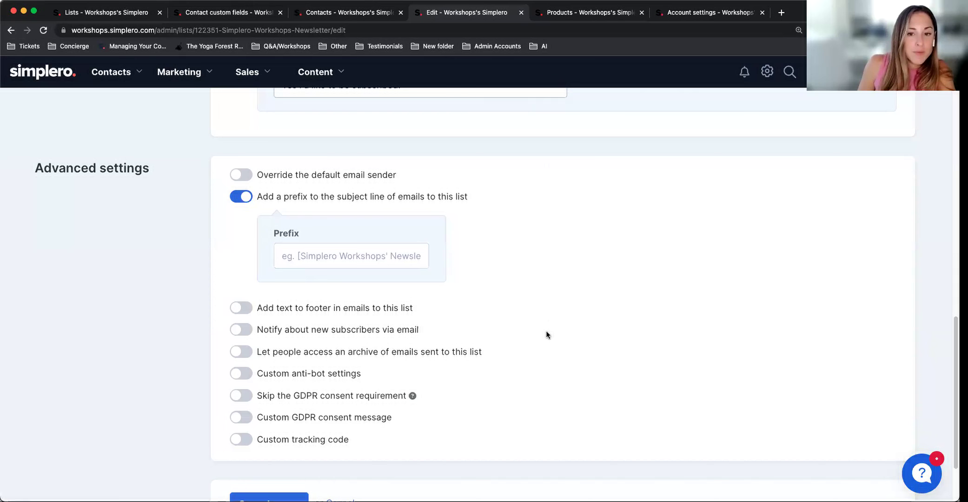
left_click(363, 261)
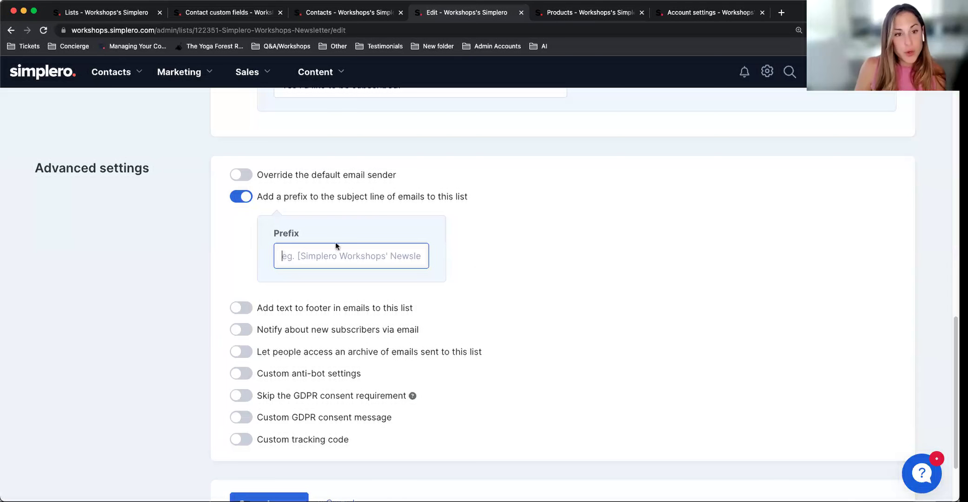
type("Workshops:")
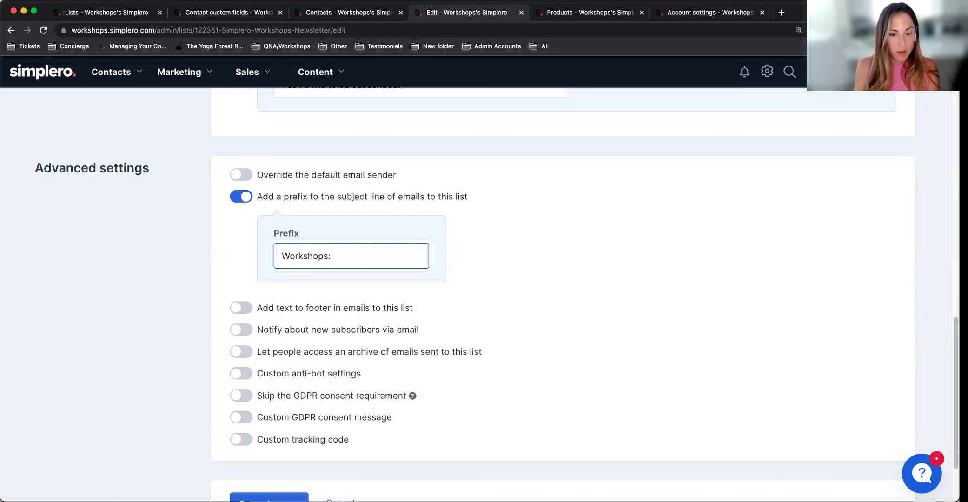
triple_click(313, 262)
key("BackSpace")
left_click(232, 200)
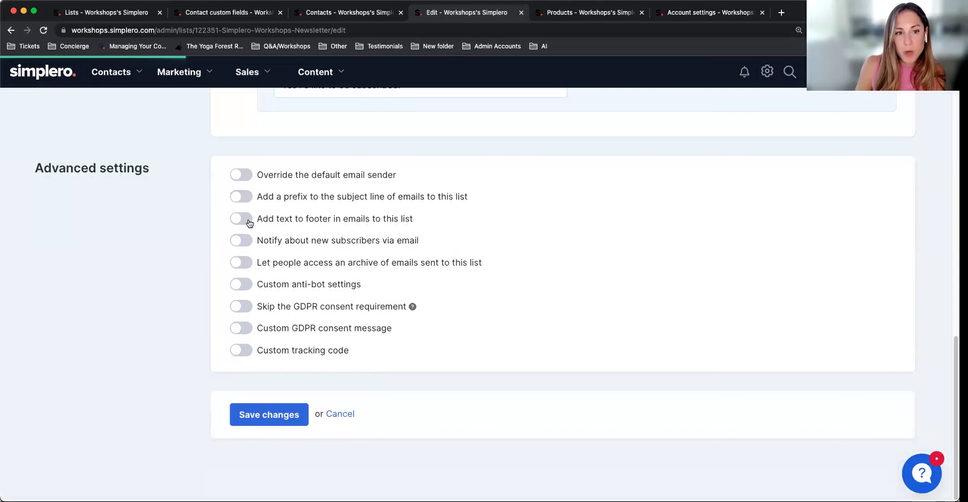
Turn on the footer text option for the list's emails, inspect its text editor, and turn the option off again
left_click(241, 219)
left_click_drag(458, 221, 260, 220)
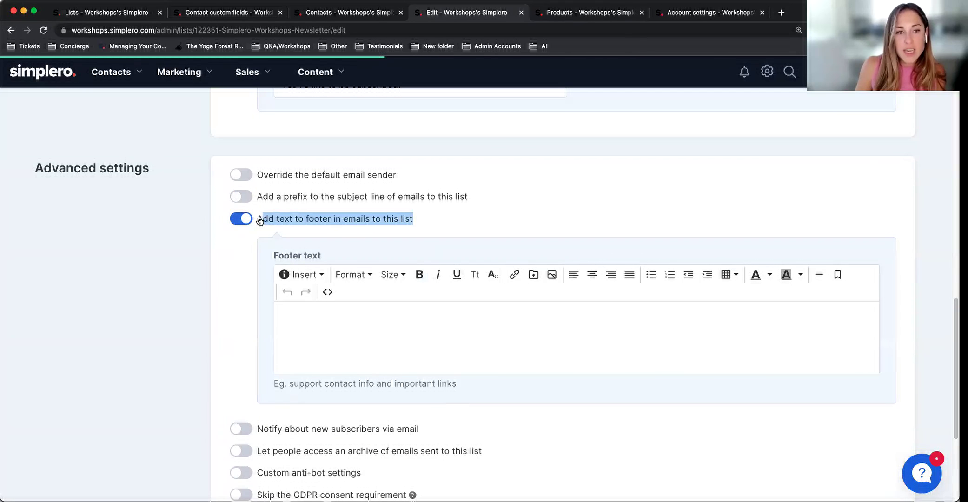
left_click(395, 316)
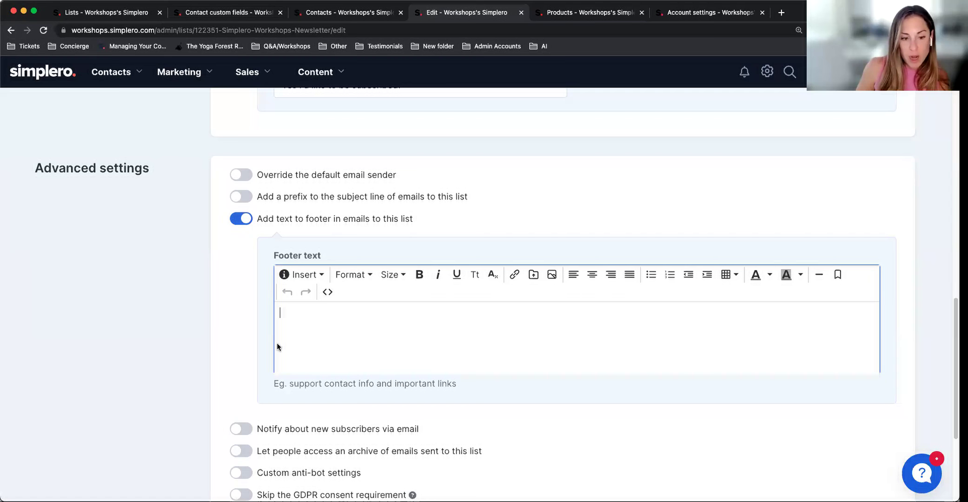
left_click_drag(428, 221, 255, 220)
left_click(205, 309)
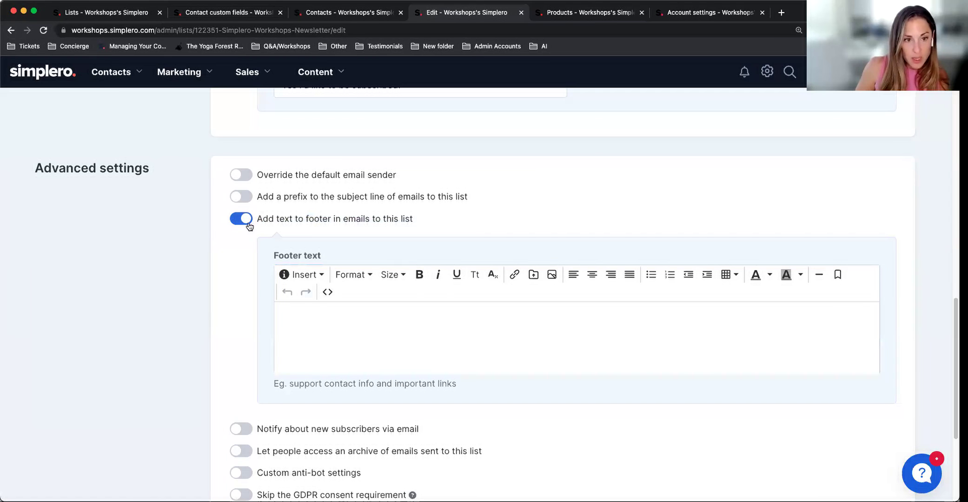
scroll(232, 347, "down", 1)
left_click(243, 165)
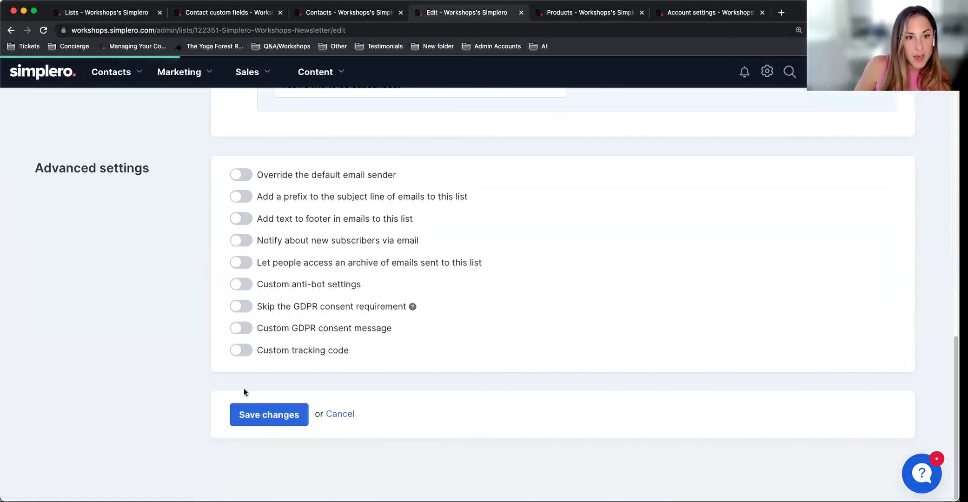
Turn on the custom anti-bot settings, try the Never, On all signups and On suspicious signups choices, and turn the settings off again
triple_click(238, 272)
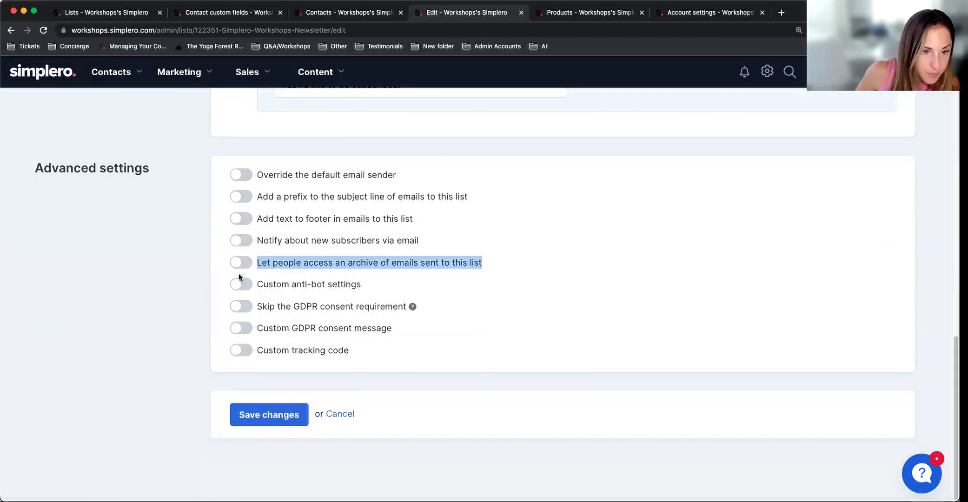
left_click(238, 283)
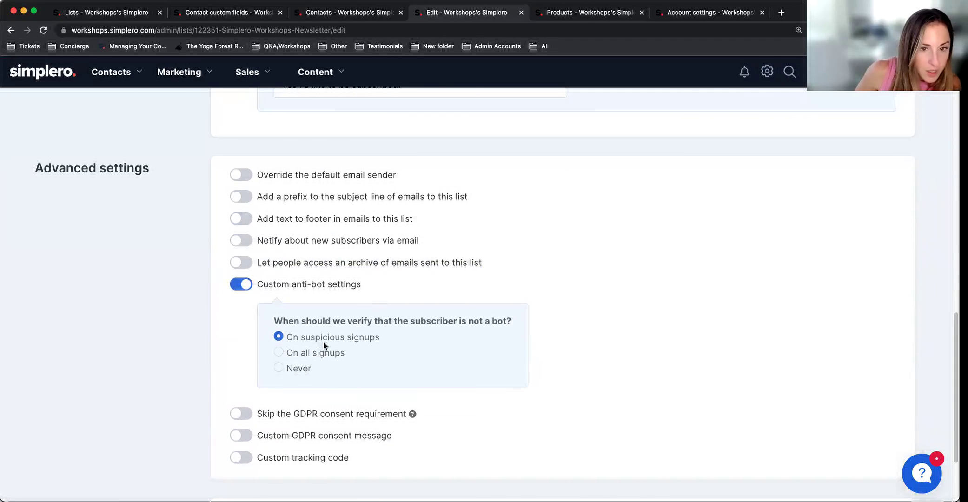
left_click_drag(315, 372, 275, 319)
left_click(429, 305)
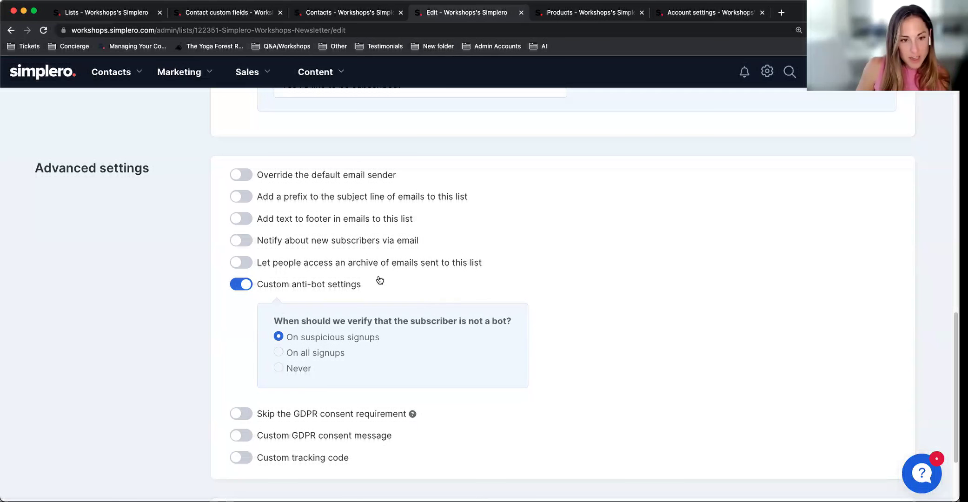
left_click(278, 369)
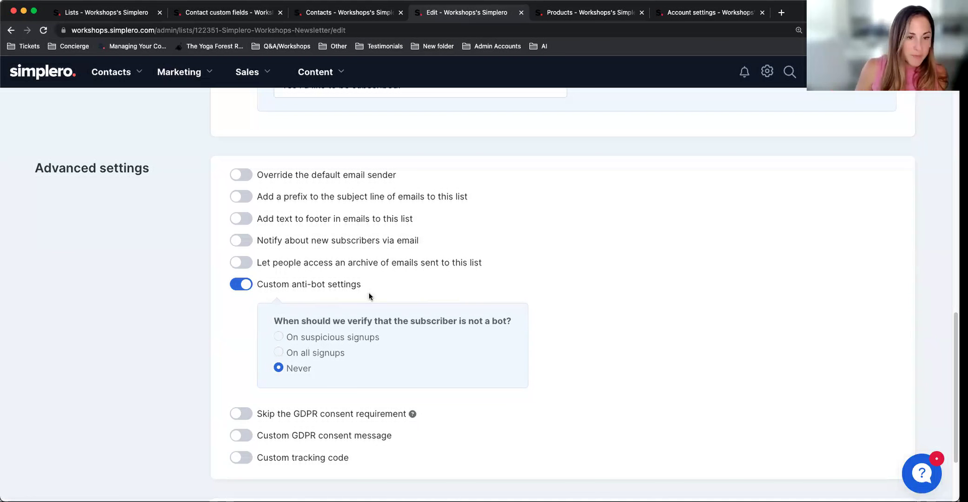
left_click(290, 354)
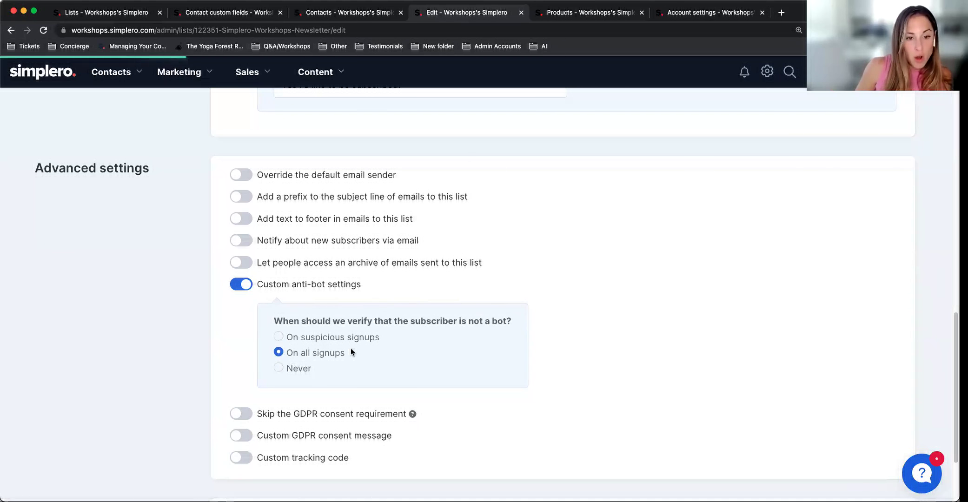
left_click(289, 339)
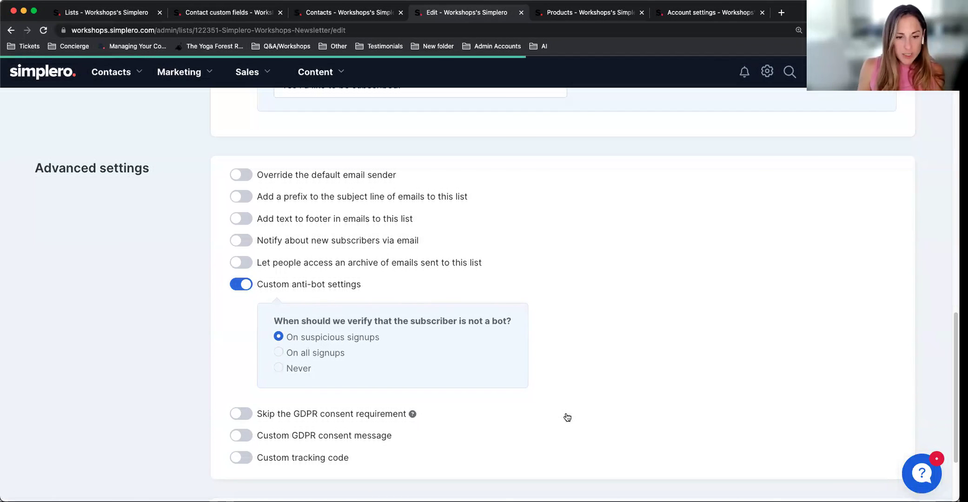
left_click(235, 289)
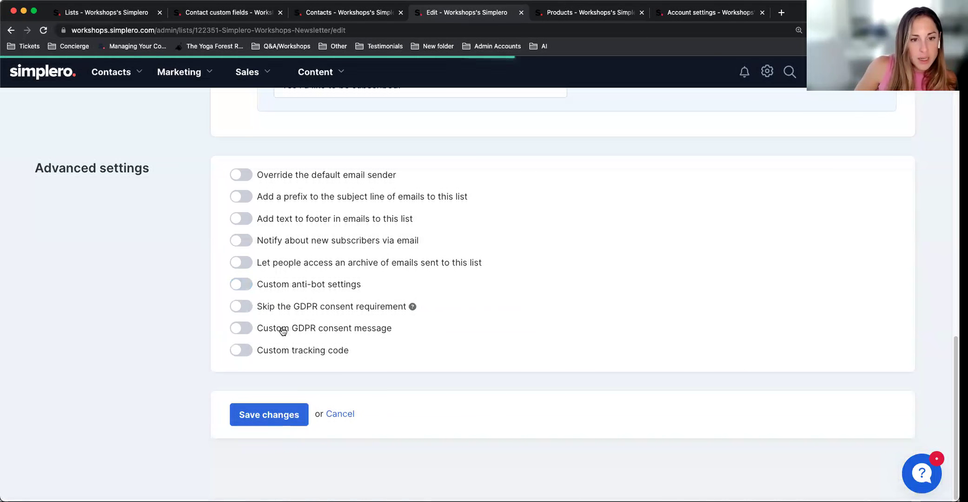
Open the account settings in another tab and examine the GDPR consent options and messages in the Privacy section
left_click(767, 71)
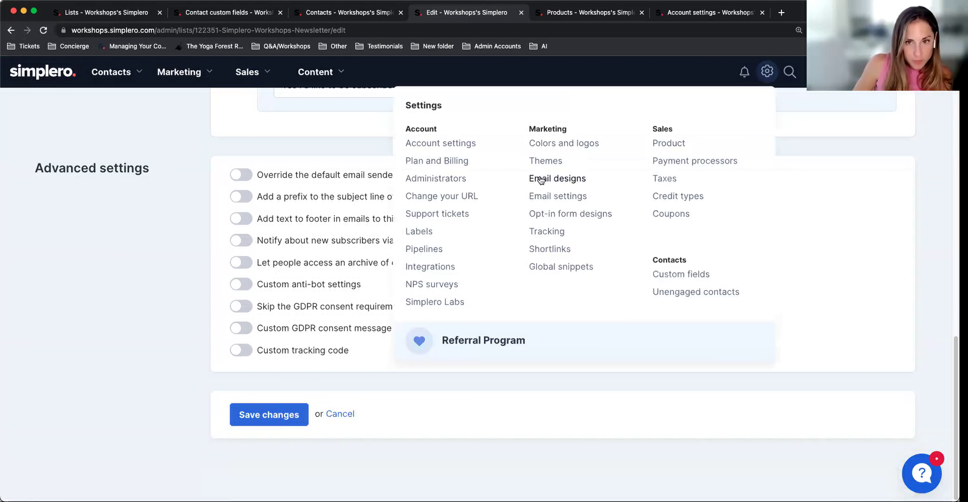
right_click(445, 141)
left_click(492, 145)
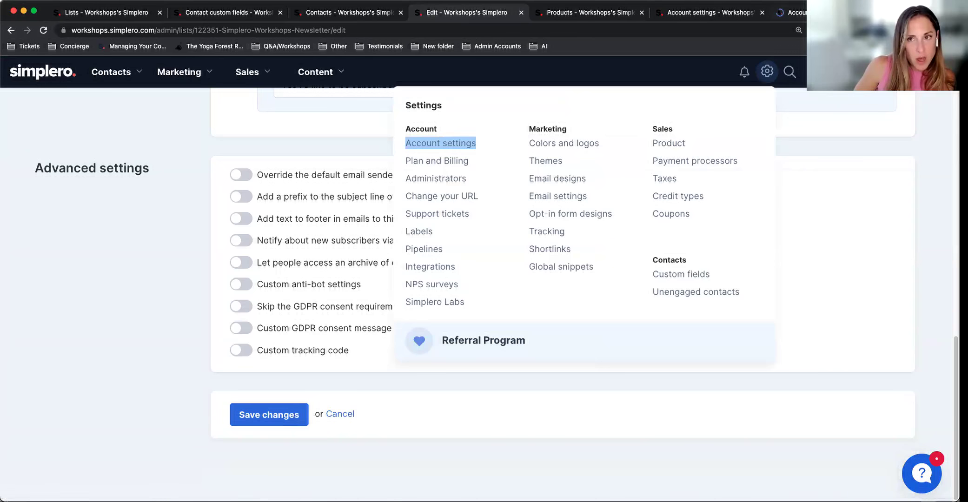
left_click(790, 12)
scroll(476, 347, "down", 10)
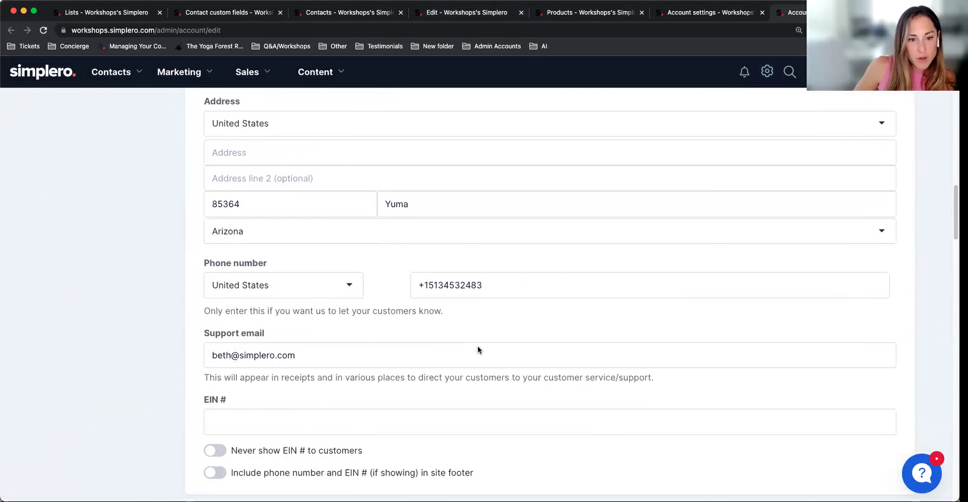
scroll(477, 345, "down", 1)
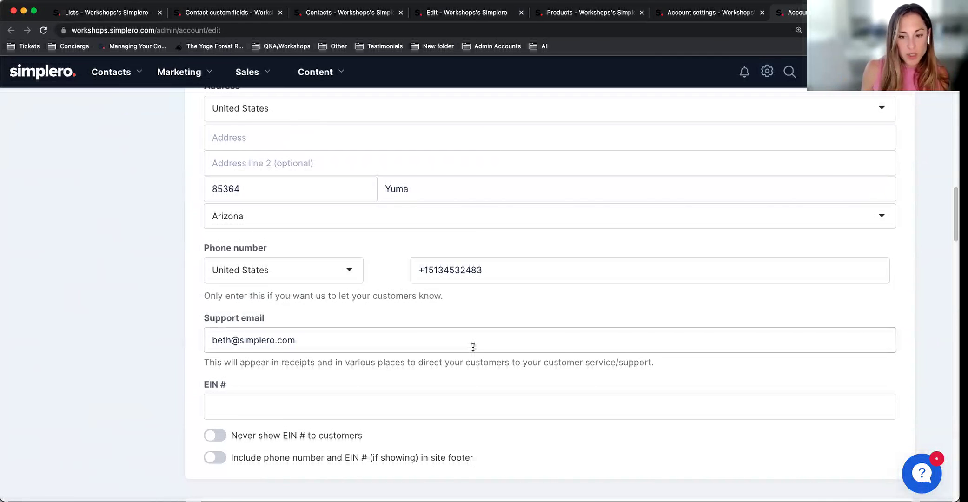
scroll(473, 347, "down", 15)
scroll(455, 355, "up", 3)
scroll(455, 354, "down", 20)
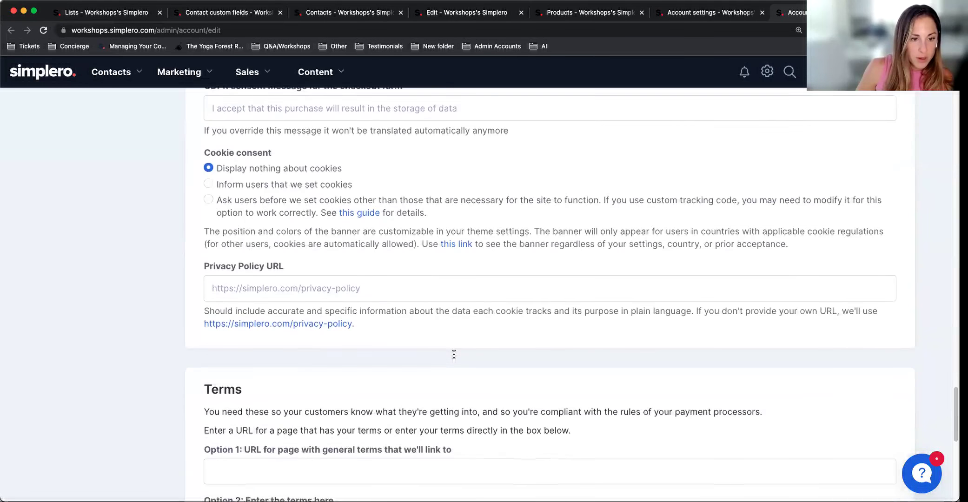
scroll(454, 354, "up", 12)
scroll(452, 353, "down", 4)
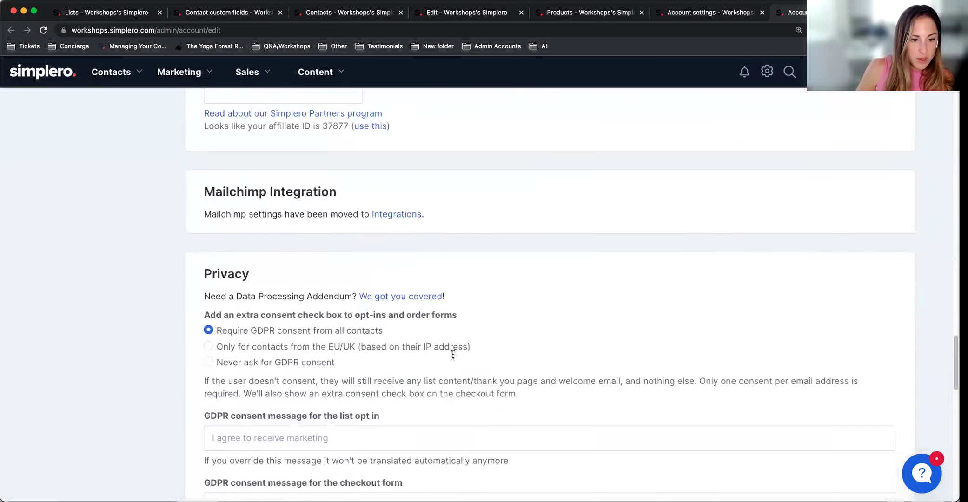
left_click_drag(657, 293, 687, 371)
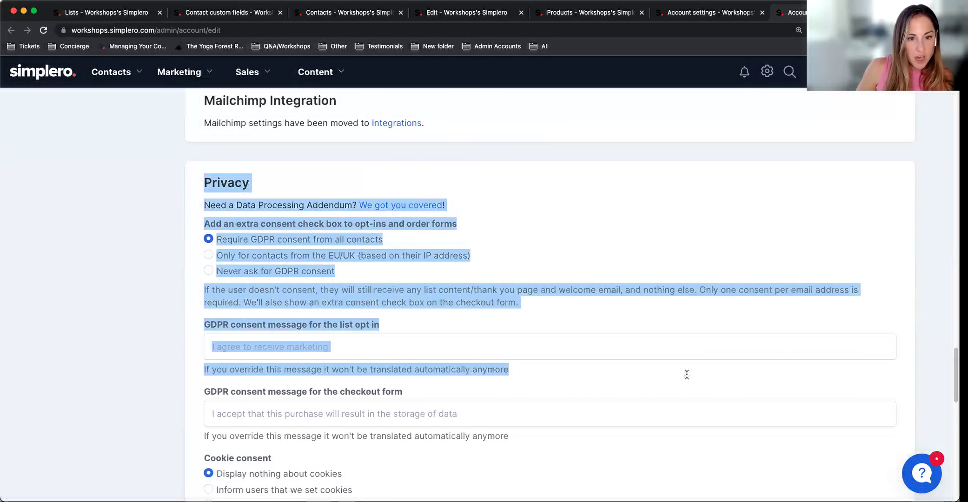
left_click(619, 209)
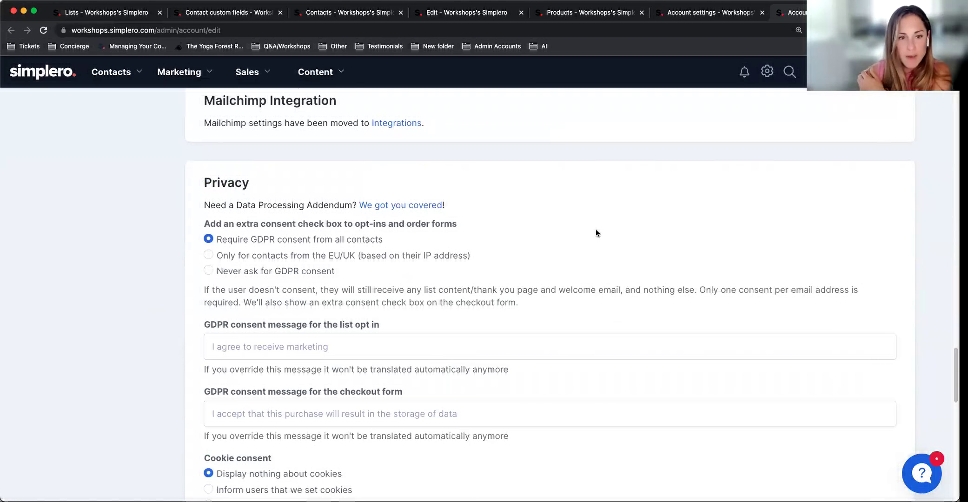
Return to the Lists tab and open the summary of the Simplero Workshops' Newsletter list
left_click(669, 14)
left_click(334, 15)
left_click(238, 15)
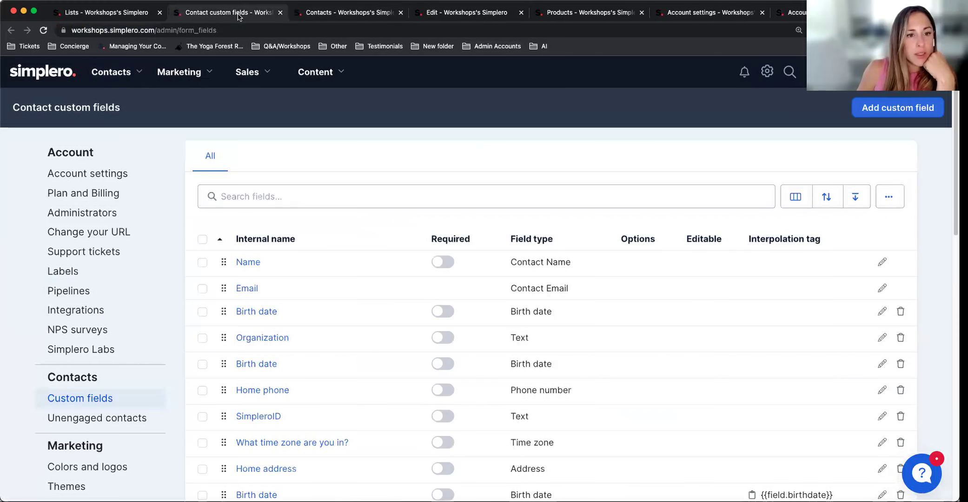
left_click(145, 18)
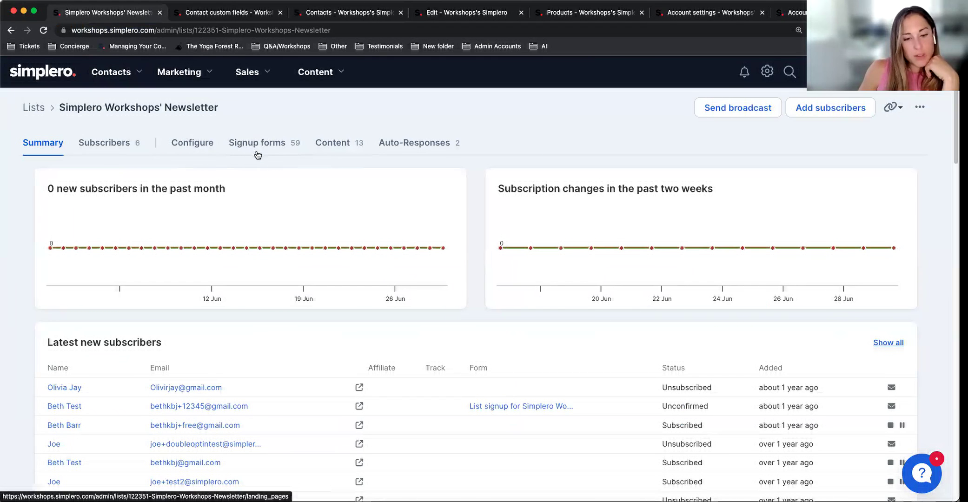
Open the content settings of the newsletter list, and those of the Membership product in the Products browser tab
left_click(334, 149)
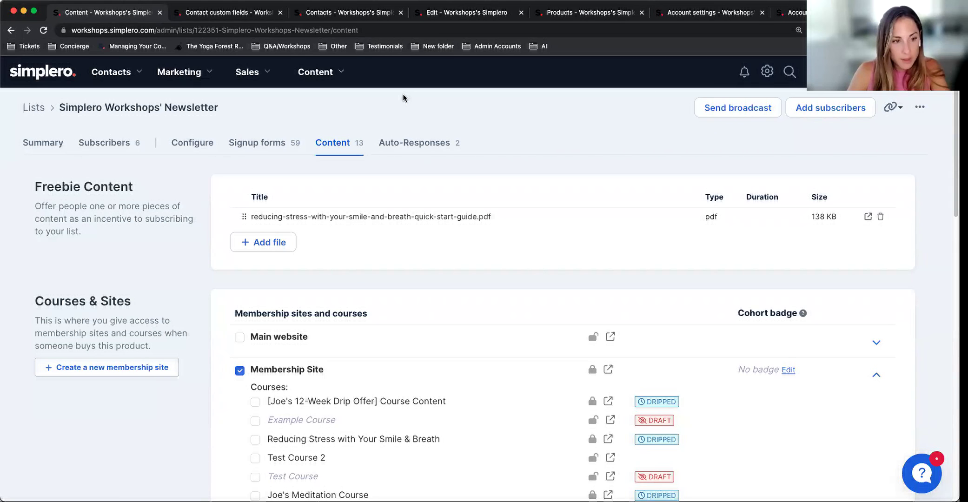
left_click(590, 13)
left_click(122, 279)
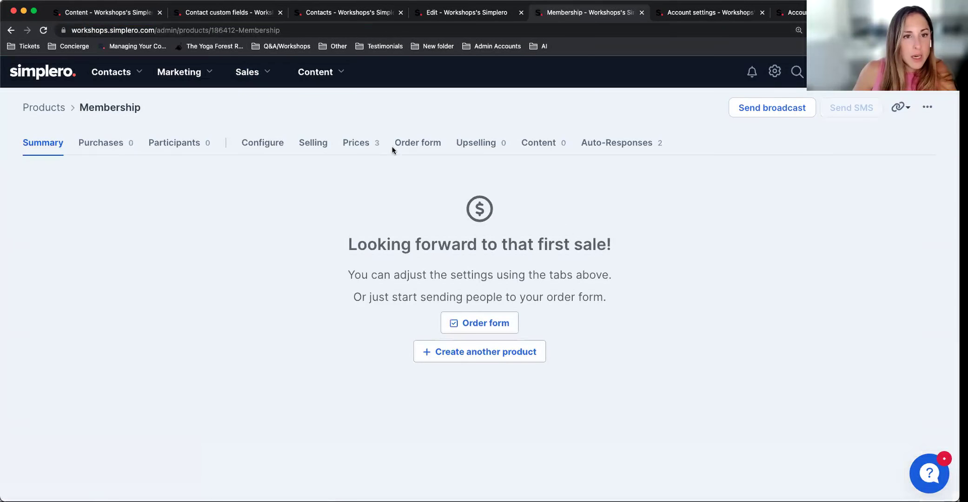
left_click(536, 145)
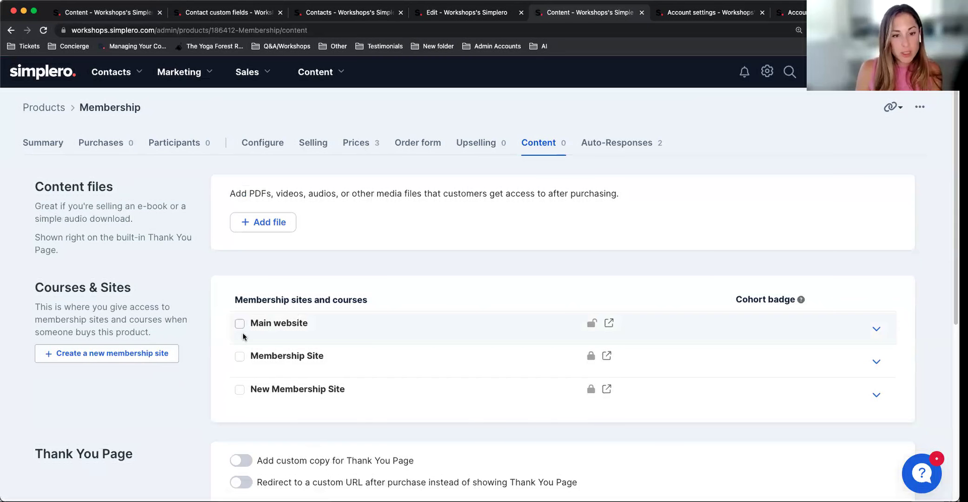
Give the Membership product access to the Membership Site and its 12-Week Drip Offer course
left_click(239, 357)
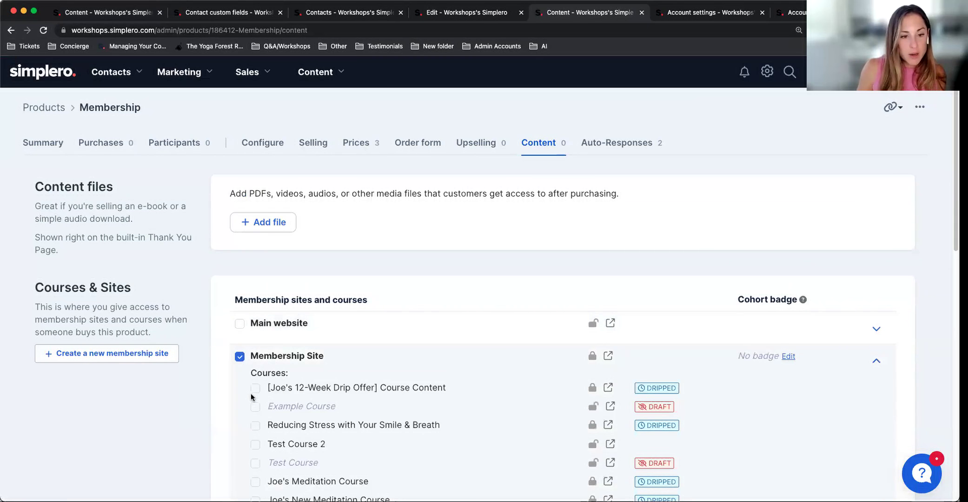
left_click(255, 388)
scroll(411, 387, "down", 1)
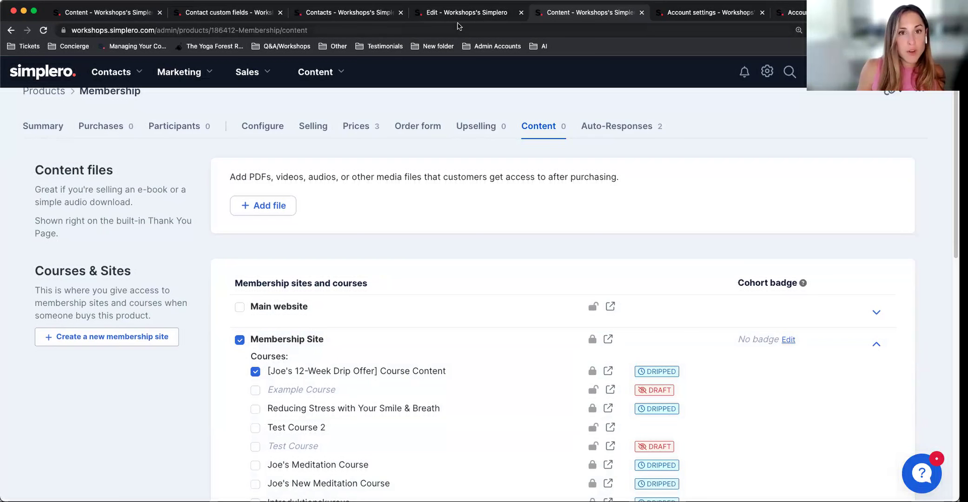
In the newsletter list's content, select the Membership Site's 12-Week Drip Offer course and deselect the New Meditation Course
left_click(485, 16)
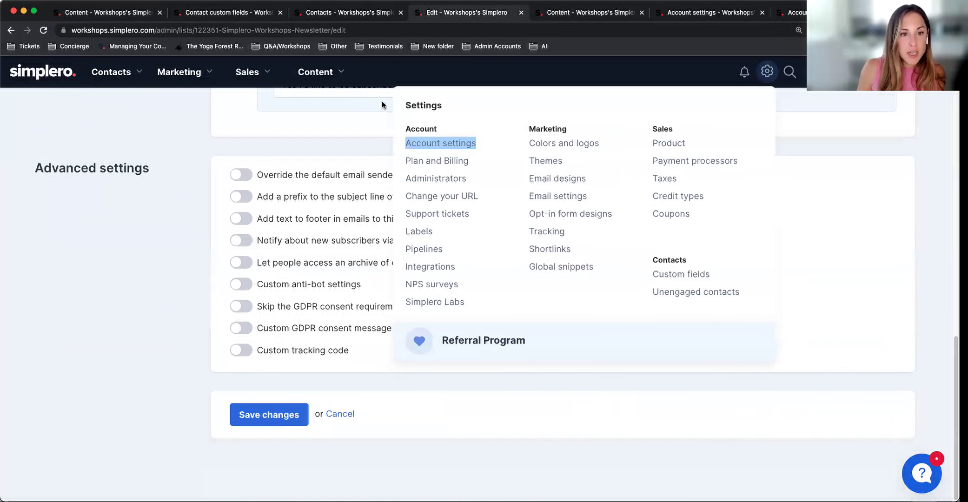
key("ctrl+shift+Tab")
key("ctrl+shift+Tab")
key("ctrl+shift+Tab")
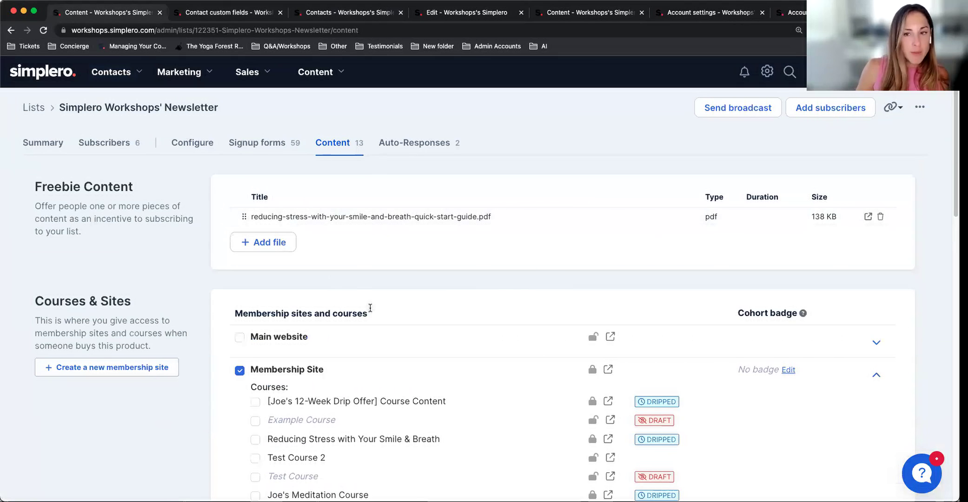
scroll(374, 353, "down", 1)
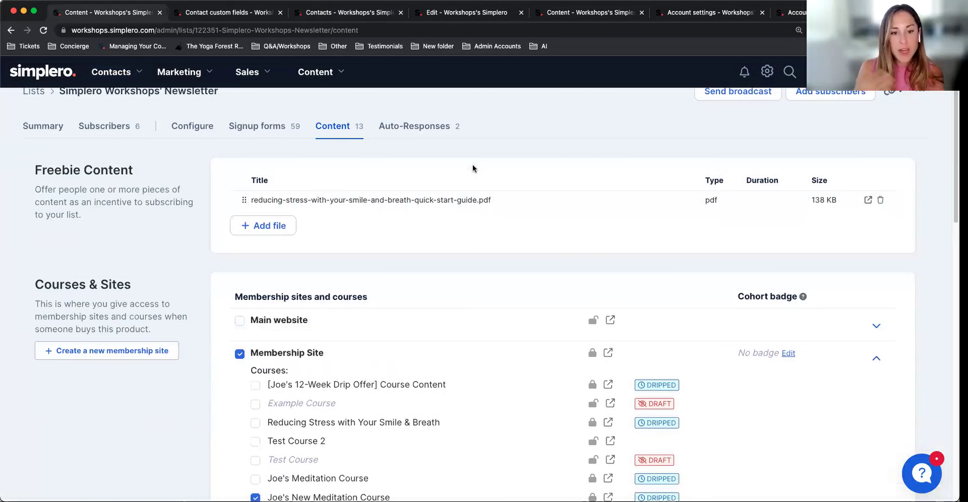
left_click(255, 385)
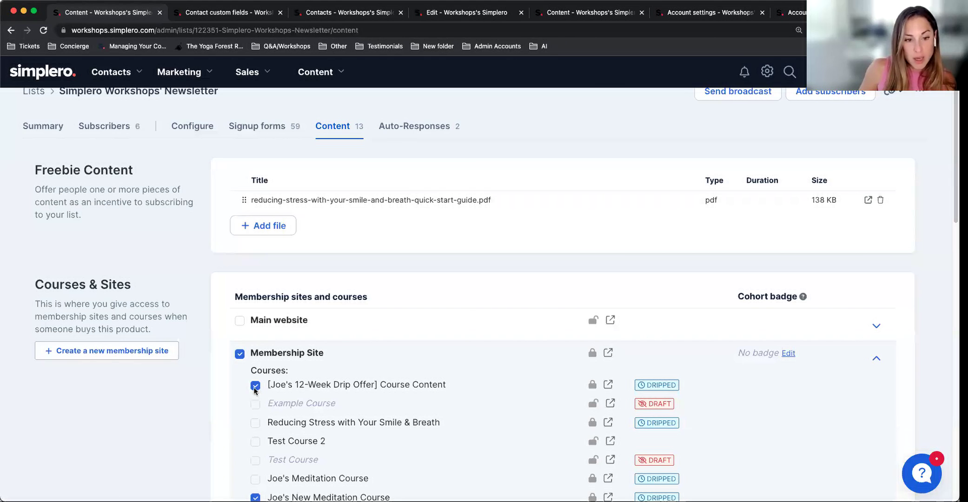
scroll(306, 424, "down", 3)
left_click(255, 410)
scroll(319, 365, "down", 10)
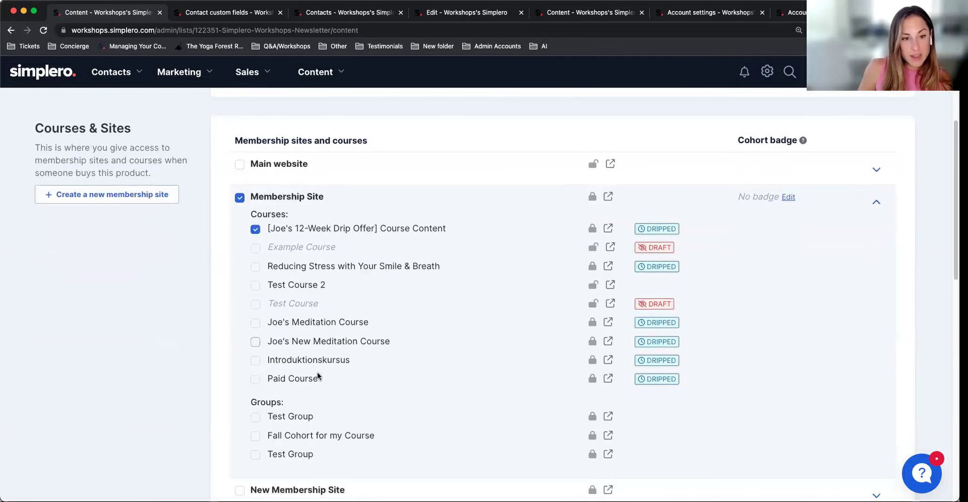
Examine the list's Freebie Content, Courses & Sites, Settings and Triggers sections
scroll(317, 372, "up", 12)
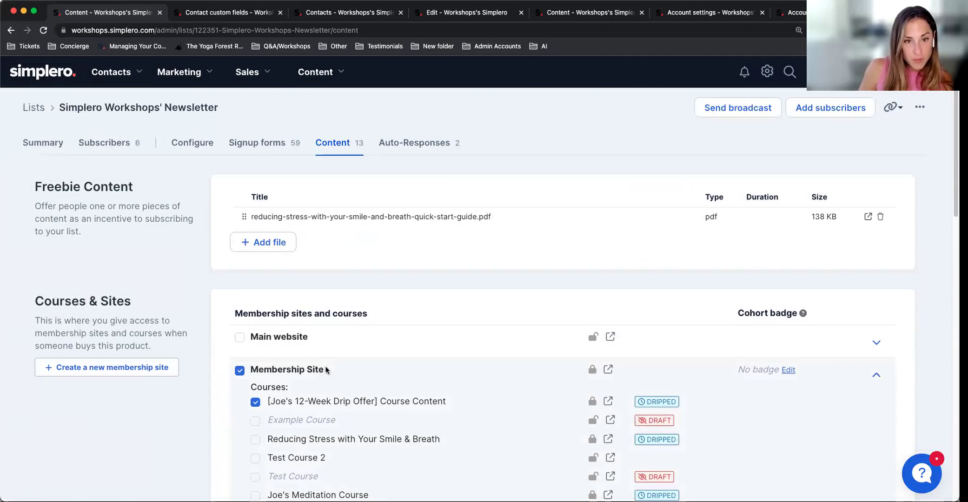
left_click_drag(140, 195, 166, 187)
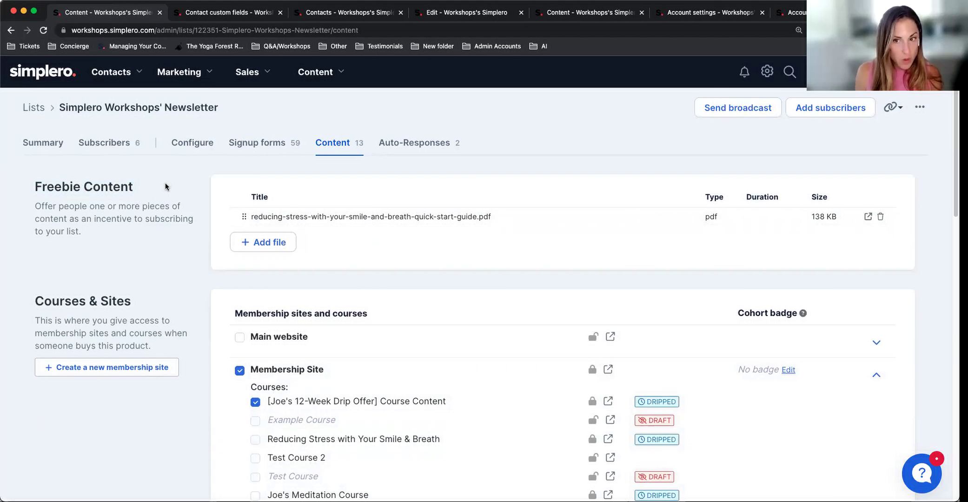
left_click_drag(138, 189, 4, 186)
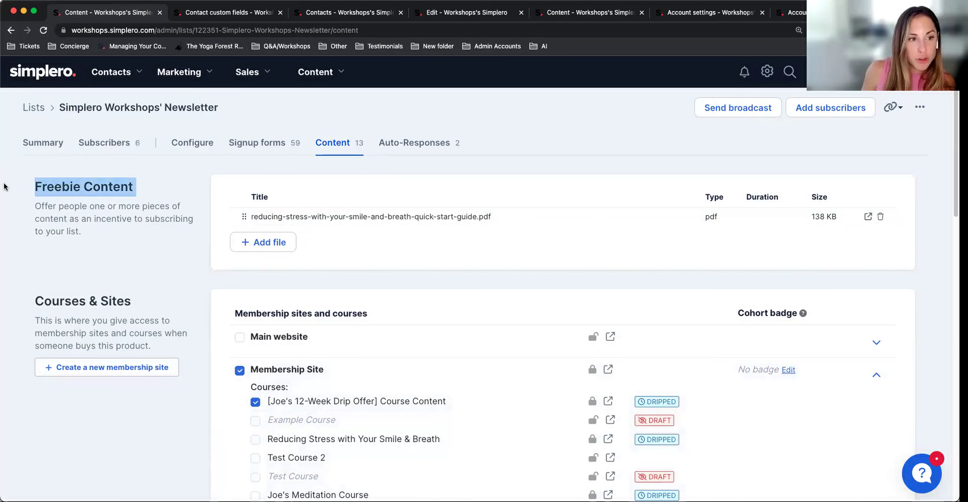
left_click(12, 189)
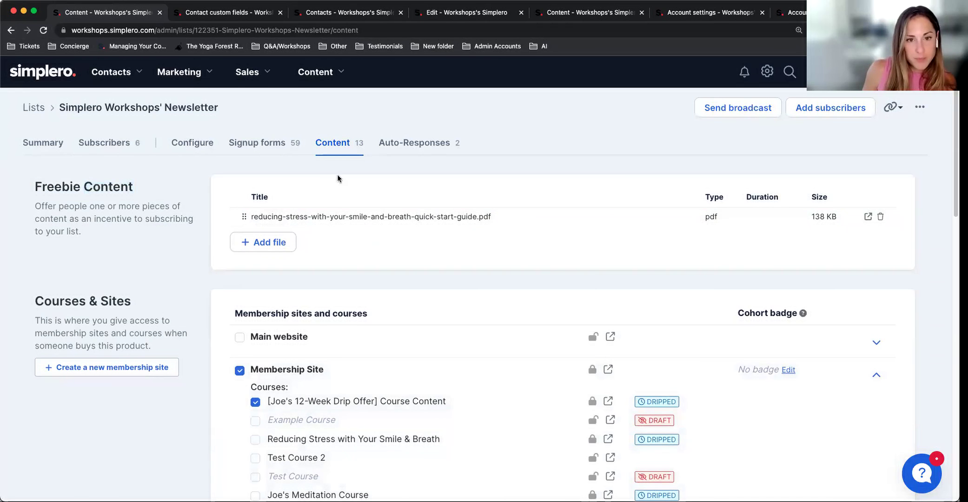
scroll(444, 303, "down", 5)
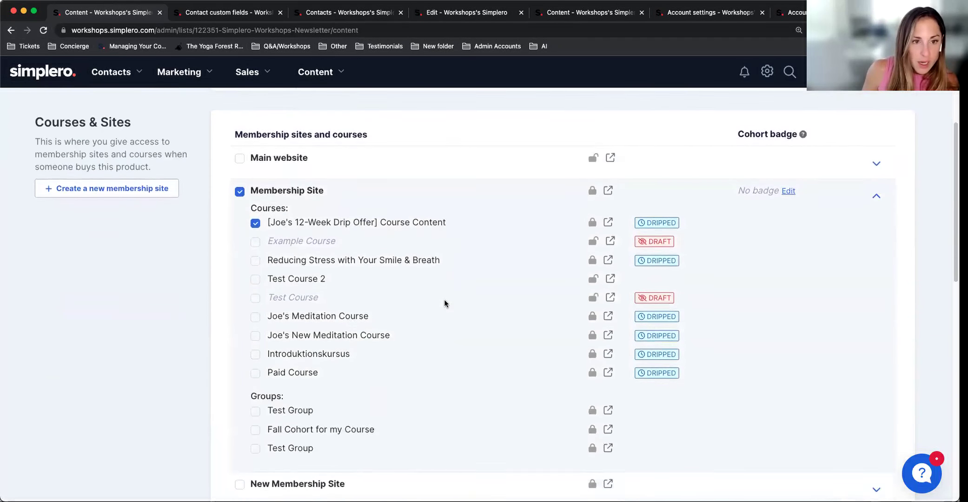
scroll(443, 303, "down", 8)
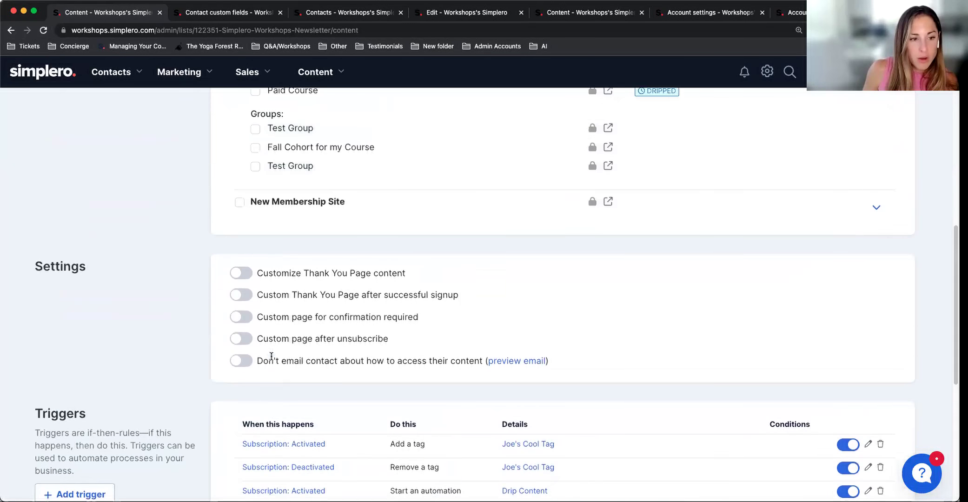
scroll(272, 356, "down", 5)
left_click_drag(37, 241, 112, 259)
left_click(111, 257)
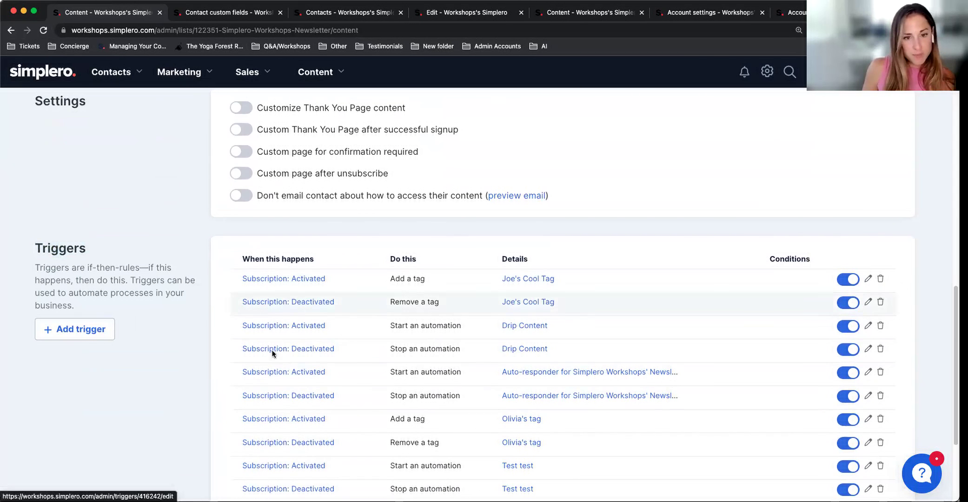
Turn on Customize Thank You Page content, inspect its title and body copy fields, and turn the option off again
scroll(279, 302, "up", 3)
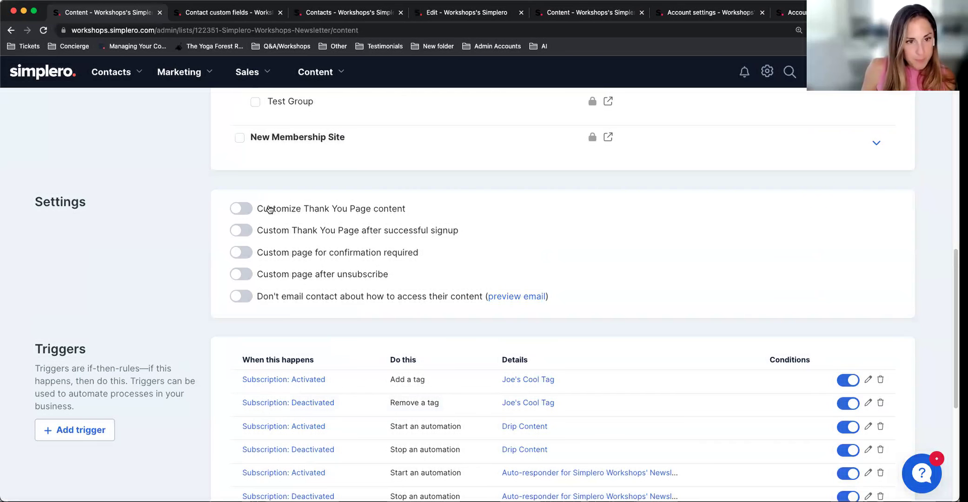
triple_click(321, 208)
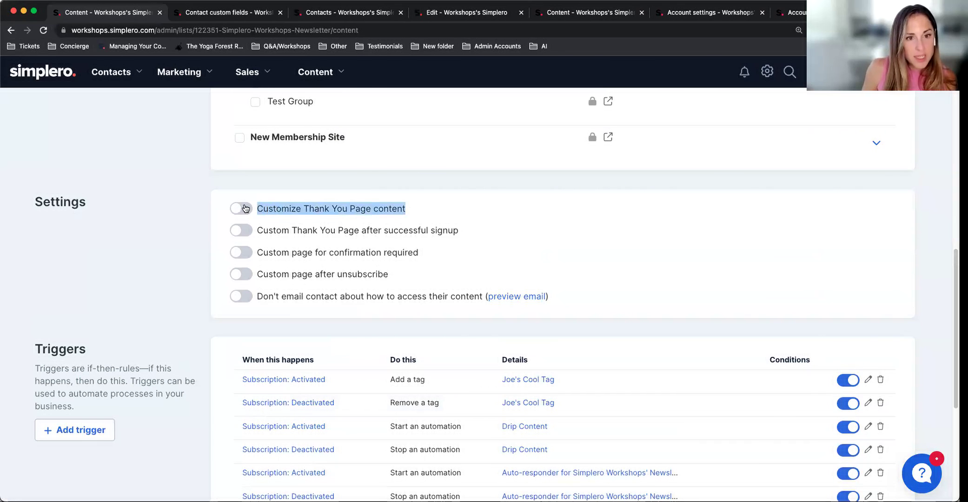
left_click(491, 222)
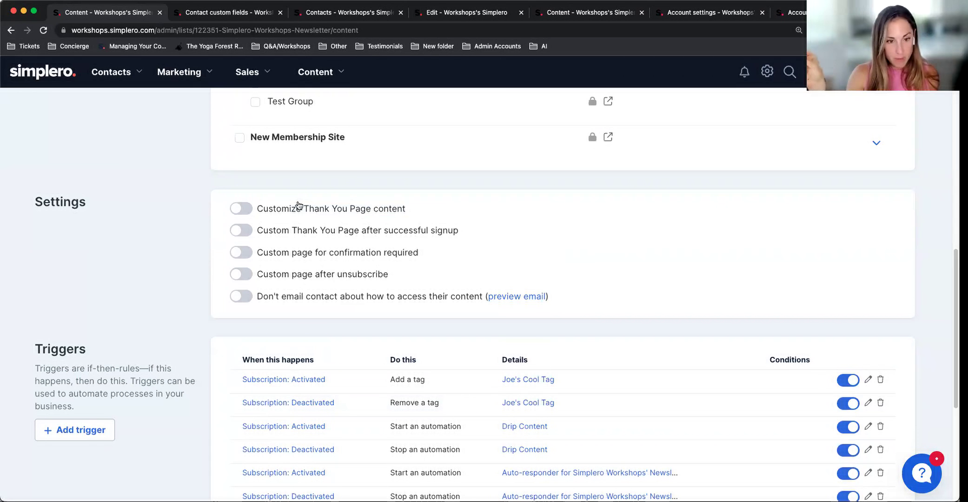
left_click(234, 208)
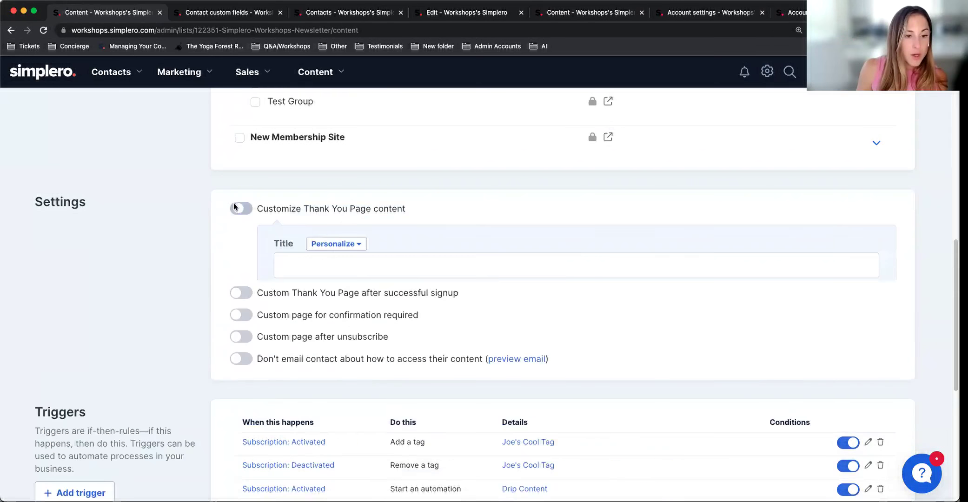
scroll(560, 365, "down", 3)
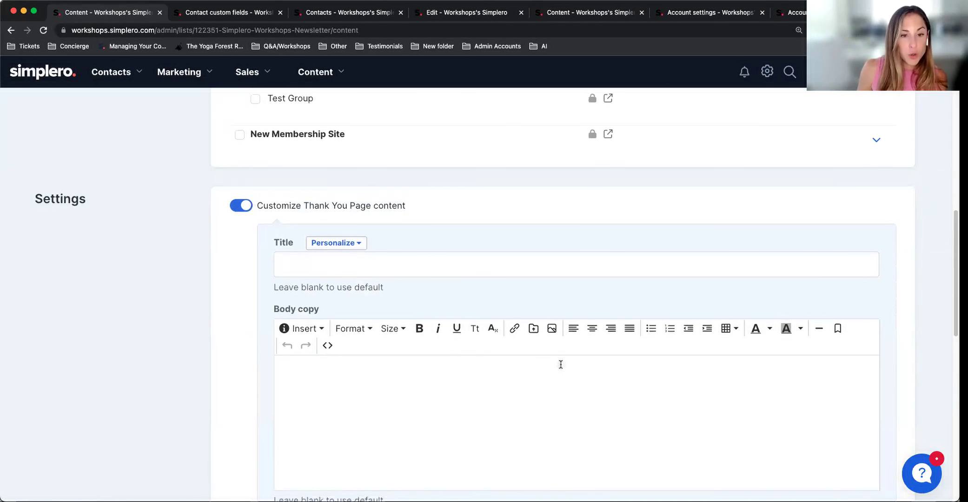
scroll(561, 364, "down", 2)
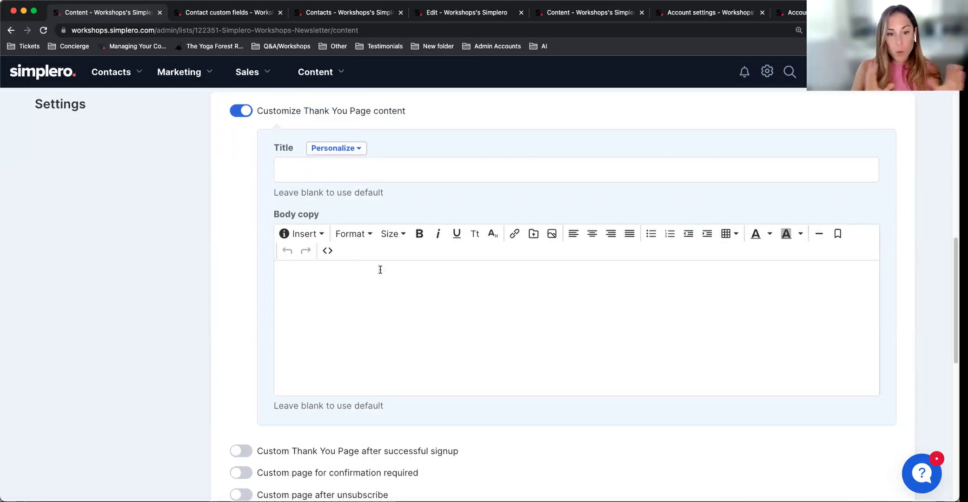
left_click(246, 111)
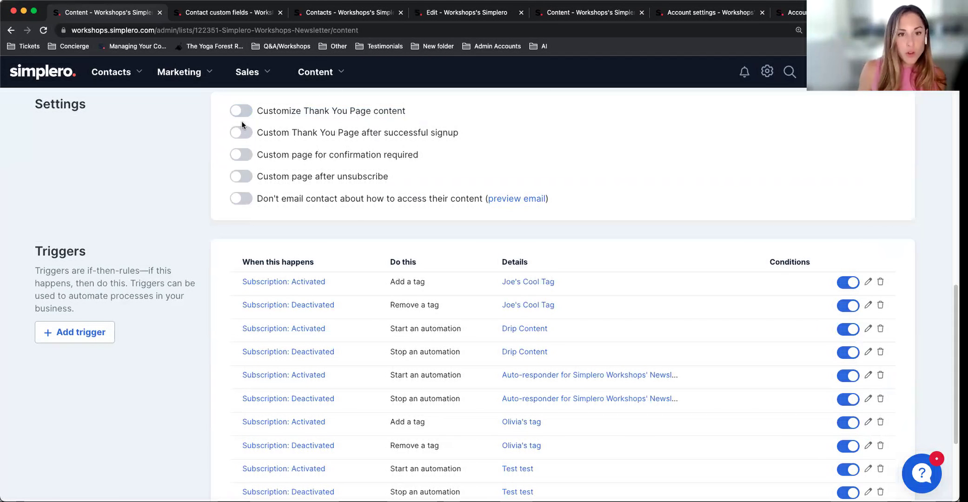
Turn on the custom Thank You Page after successful signup, view the redirect link choices, and turn the option off again
left_click(242, 134)
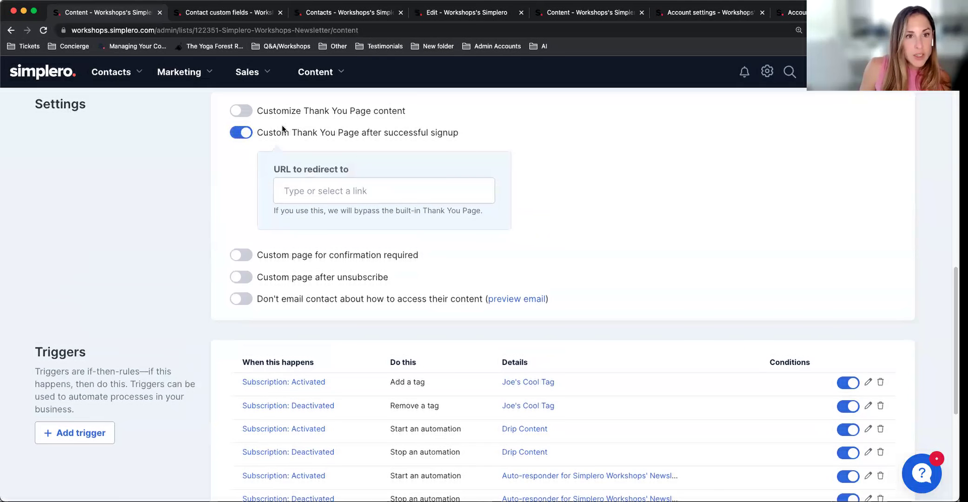
scroll(321, 186, "up", 1)
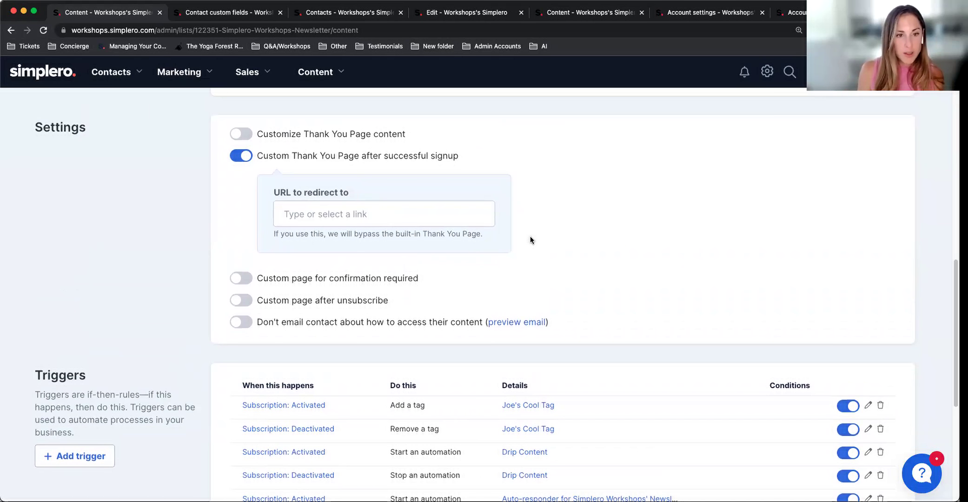
left_click(343, 214)
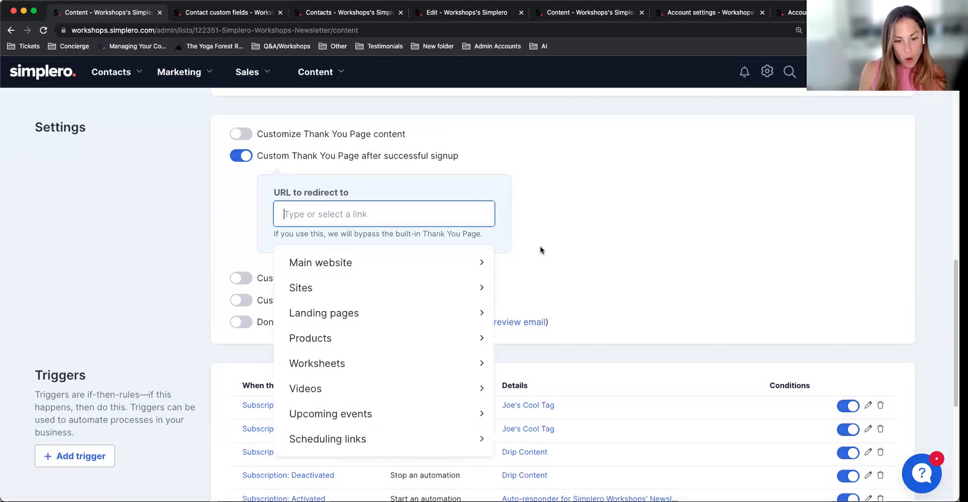
left_click(589, 258)
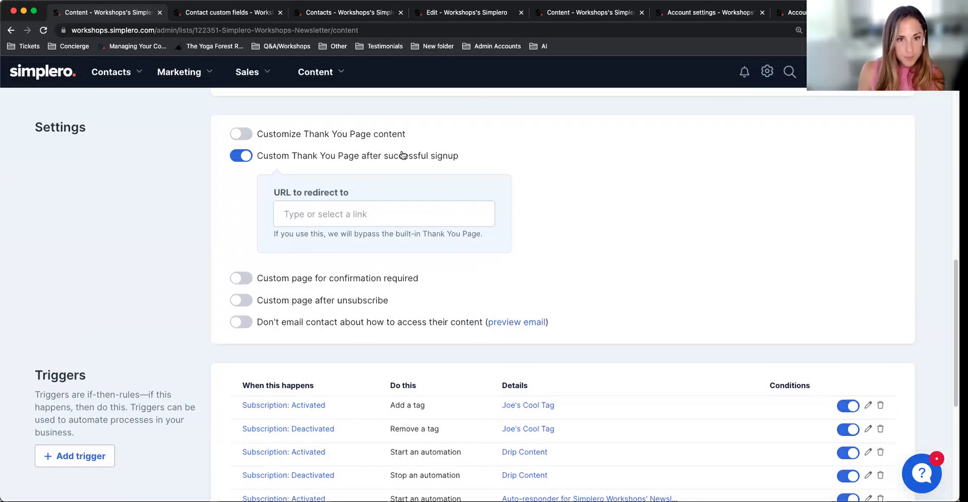
left_click(238, 154)
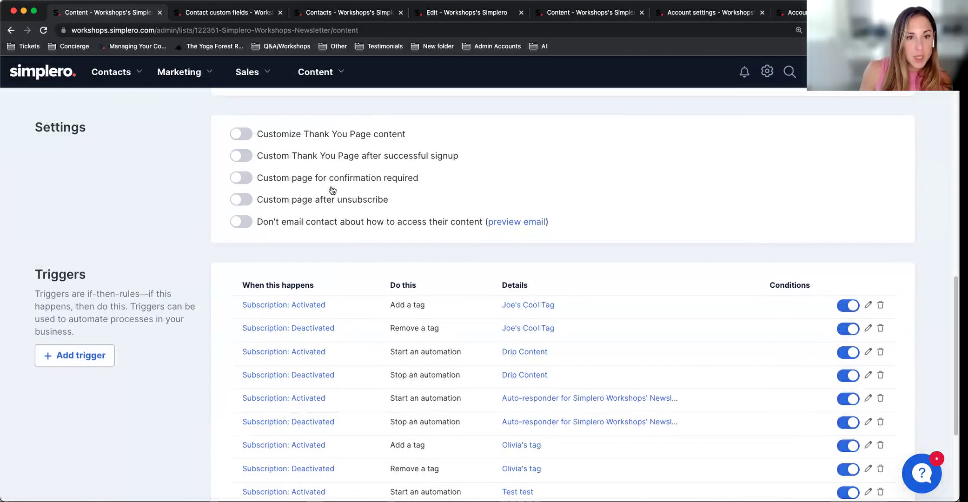
left_click_drag(468, 162, 262, 159)
left_click(454, 173)
Turn on the custom page for confirmation required, inspect its redirect URL field, and turn the option off again
left_click(240, 179)
left_click_drag(423, 182, 256, 183)
left_click(506, 189)
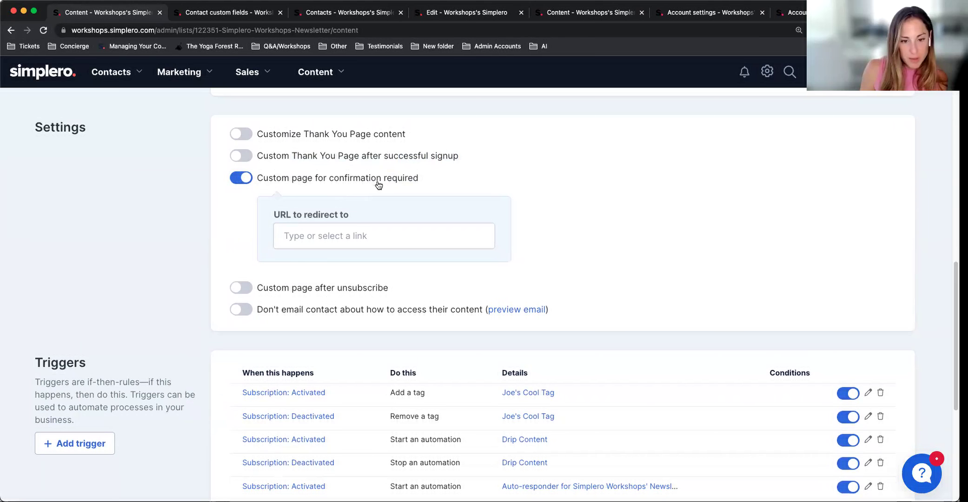
left_click(317, 242)
left_click(543, 182)
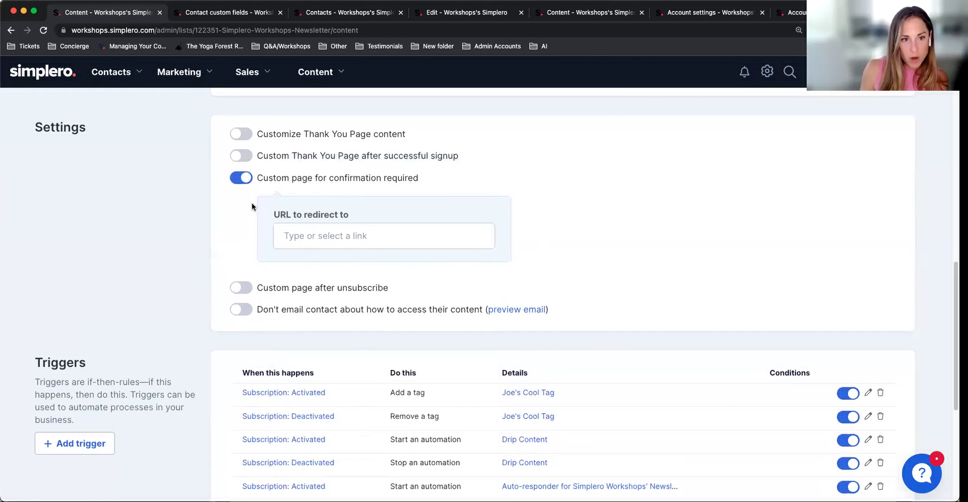
left_click(242, 178)
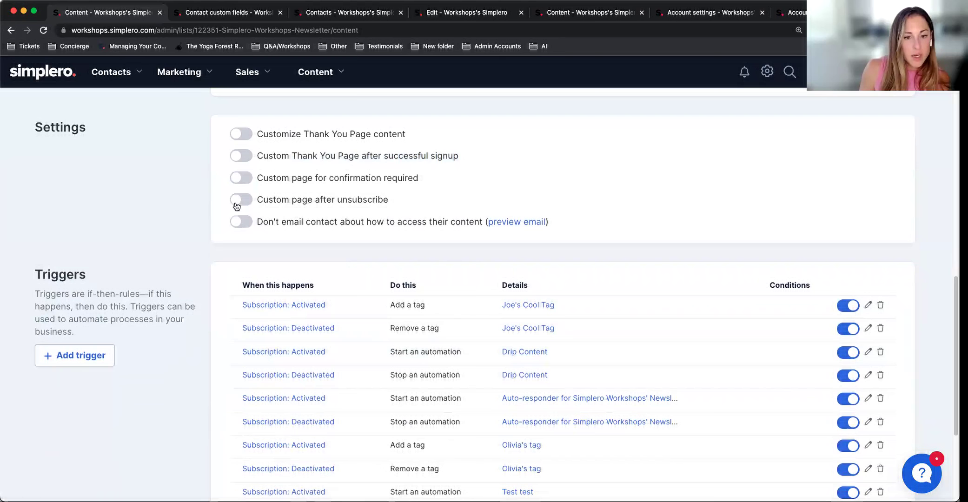
Turn on the custom page after unsubscribe, inspect its redirect URL field, and turn the option off again
left_click_drag(412, 201, 211, 187)
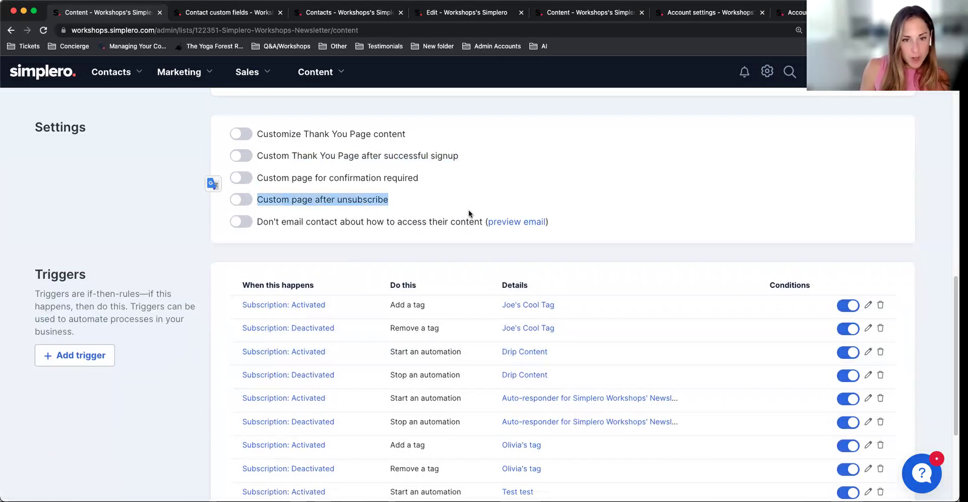
left_click(246, 200)
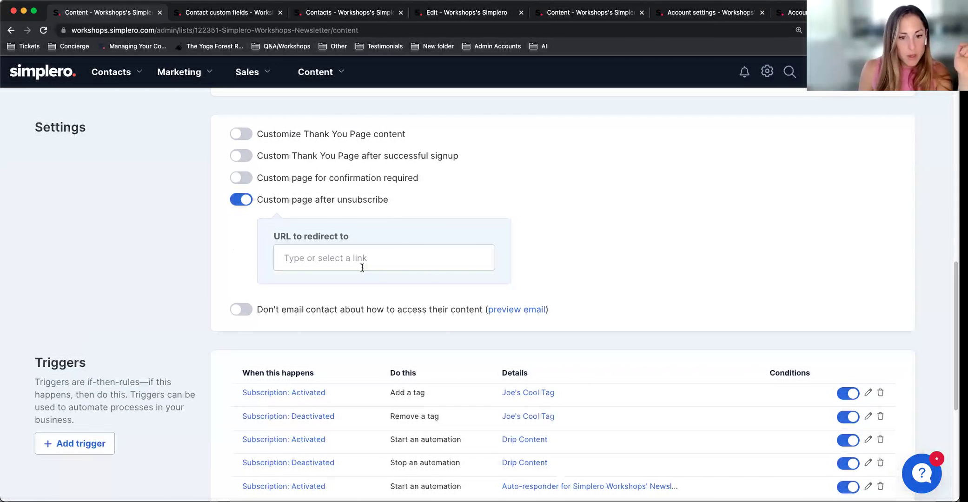
left_click(247, 201)
scroll(277, 342, "up", 10)
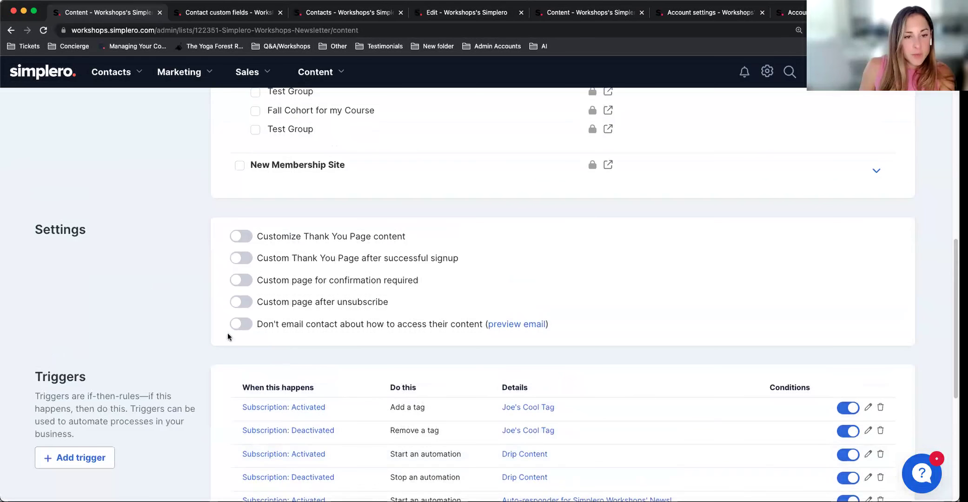
Remove the list's access to Membership Site and check which options remain under Settings
left_click(240, 175)
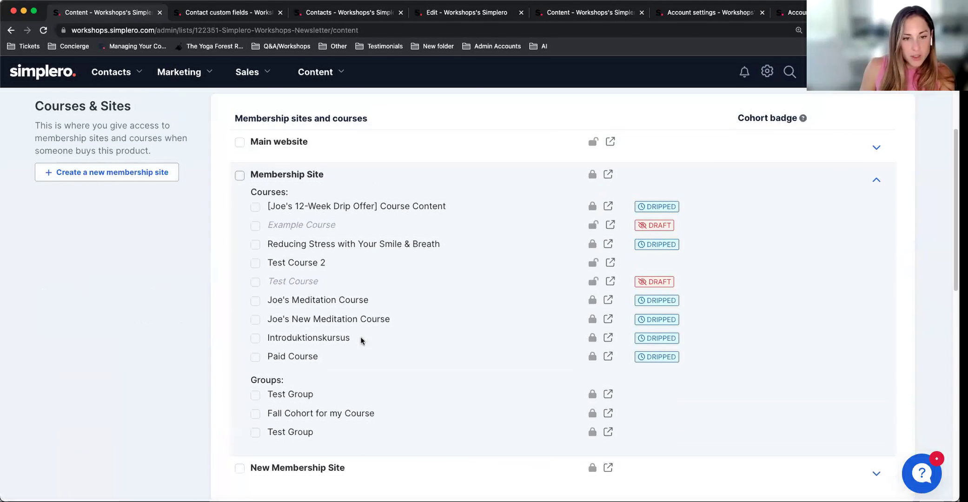
scroll(358, 337, "down", 1)
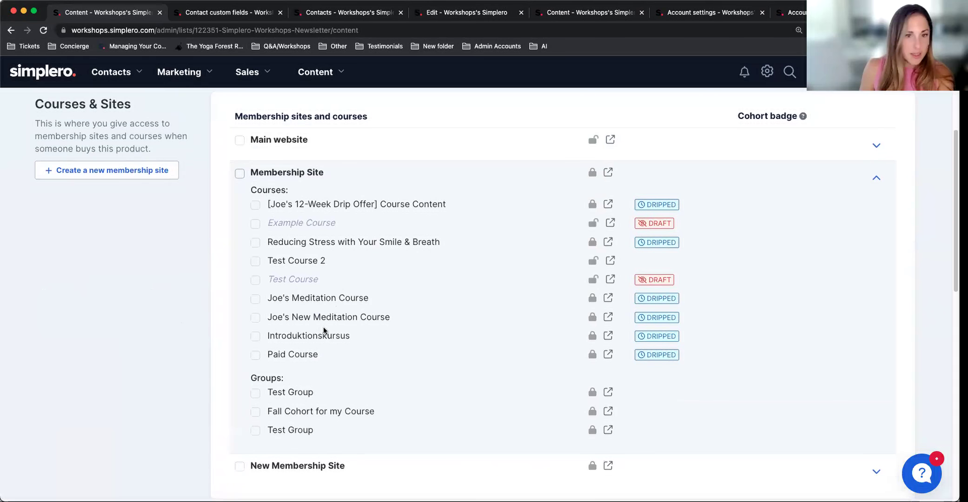
scroll(357, 338, "down", 10)
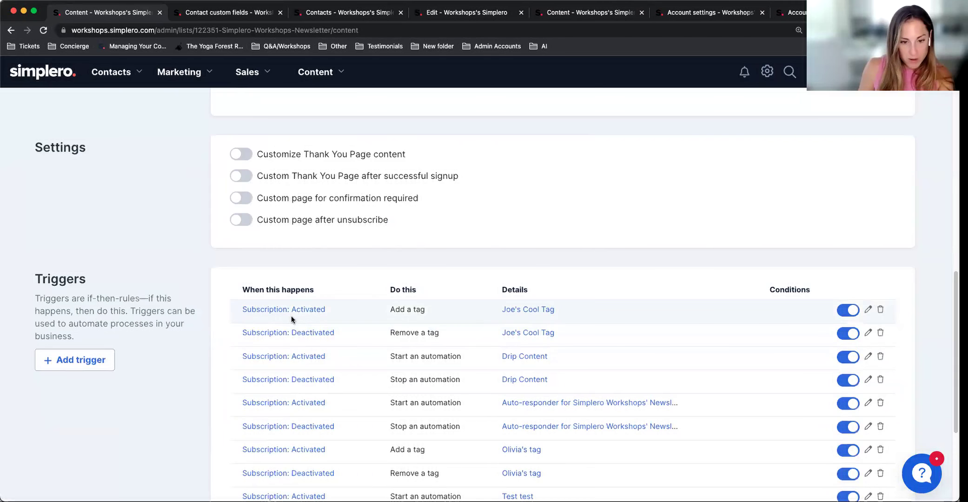
Give list subscribers access to [Joe's 12-Week Drip Offer] Course Content in Membership Site, and recheck the Settings options
scroll(259, 279, "up", 12)
left_click(255, 401)
scroll(299, 416, "down", 3)
scroll(302, 419, "down", 10)
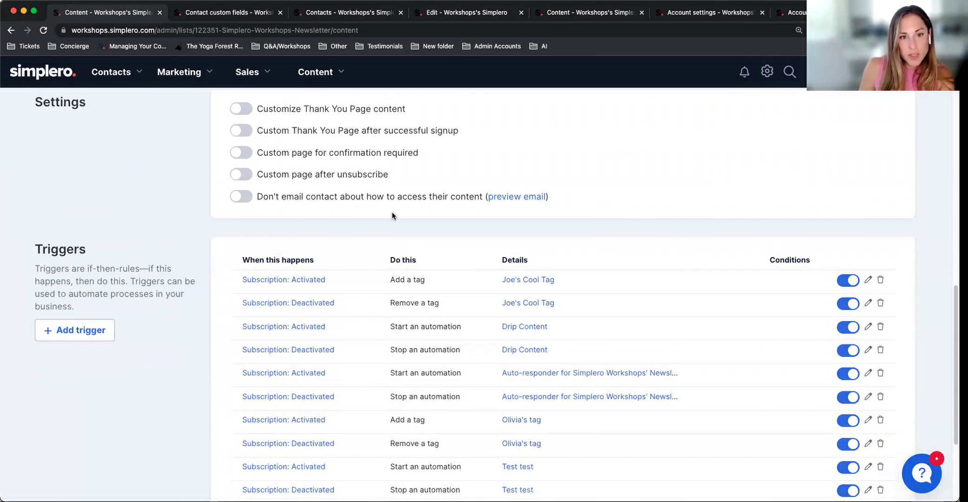
Preview the content access email and turn on "Don't email contact about how to access their content"
left_click(506, 197)
left_click(509, 197)
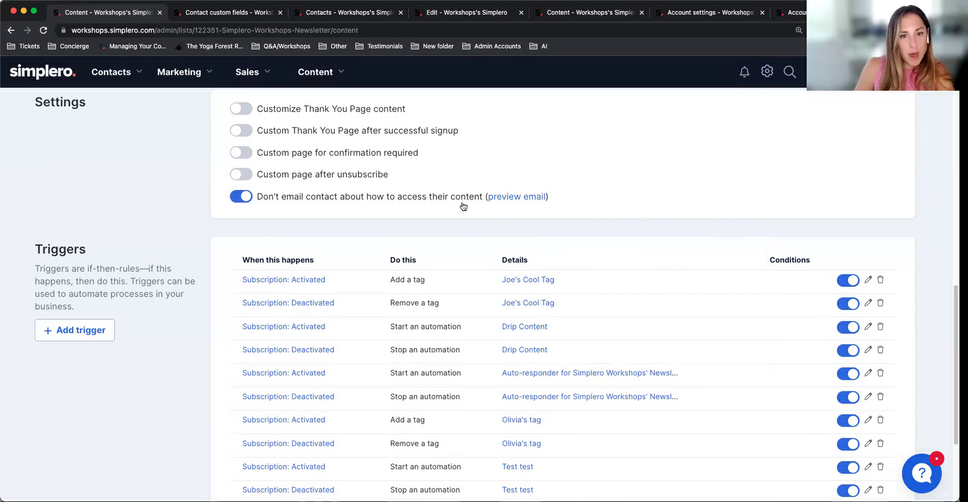
scroll(467, 251, "up", 2)
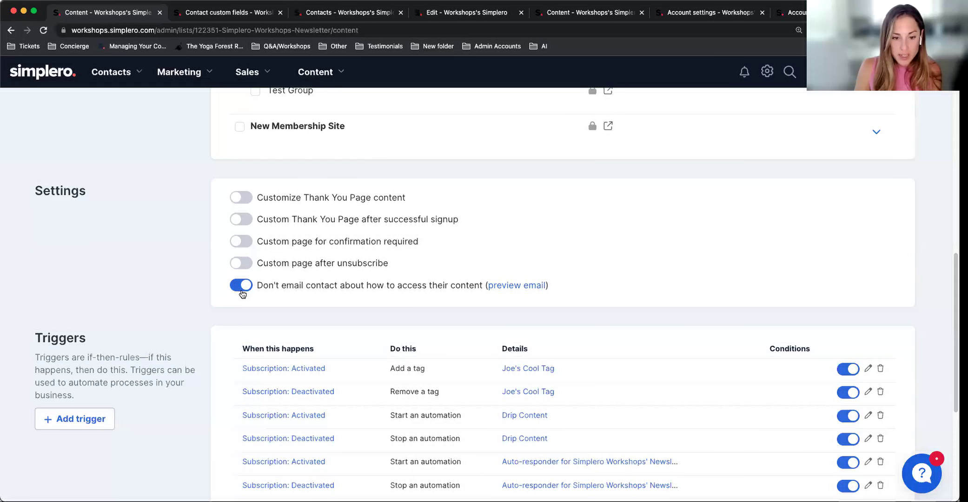
Open the list's auto-responses and set "Welcome! This is the internal name" to go out 2 days after signup
scroll(242, 293, "up", 15)
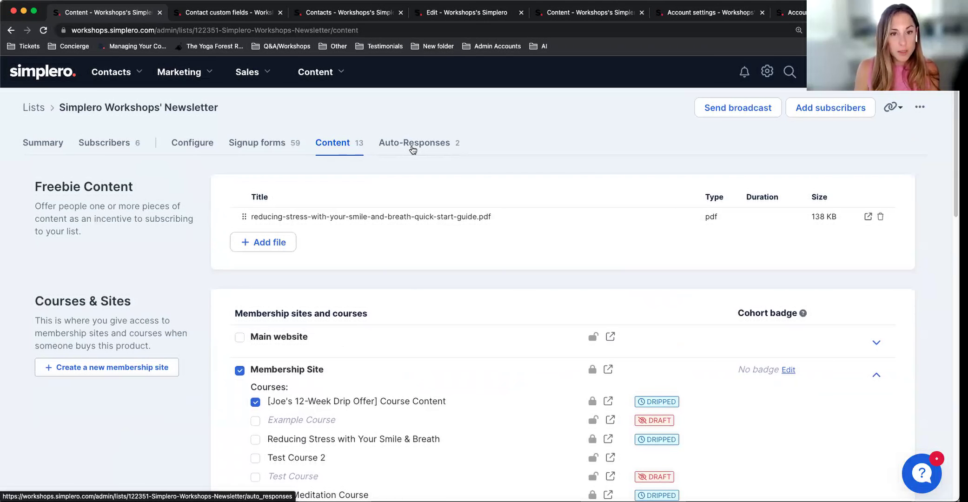
left_click(412, 150)
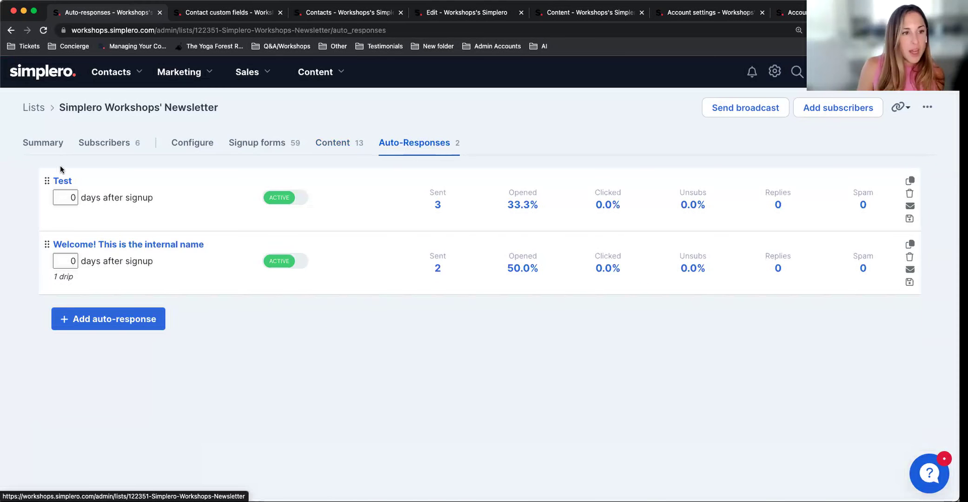
left_click(66, 195)
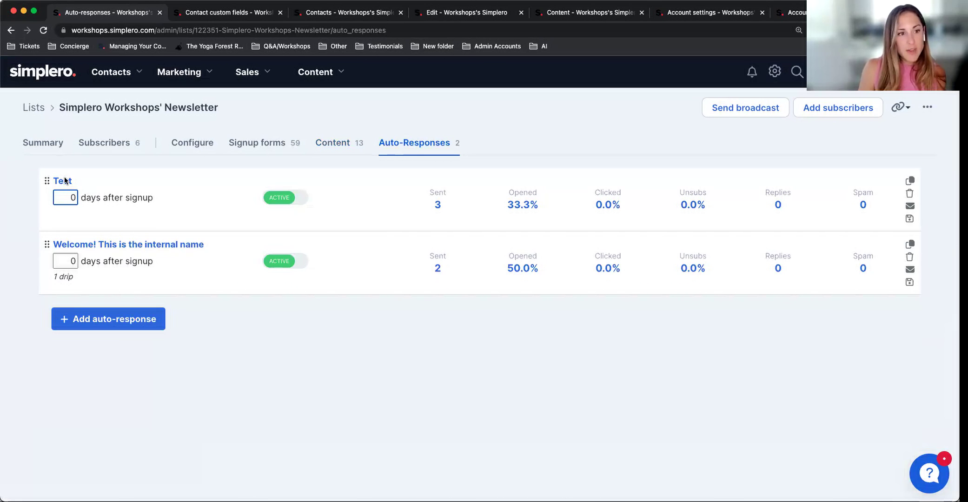
left_click(67, 261)
key("BackSpace")
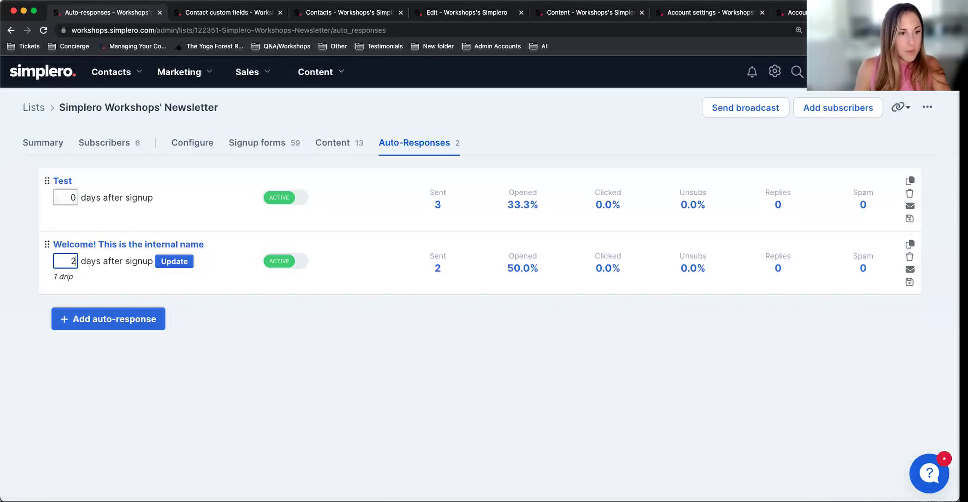
left_click(173, 262)
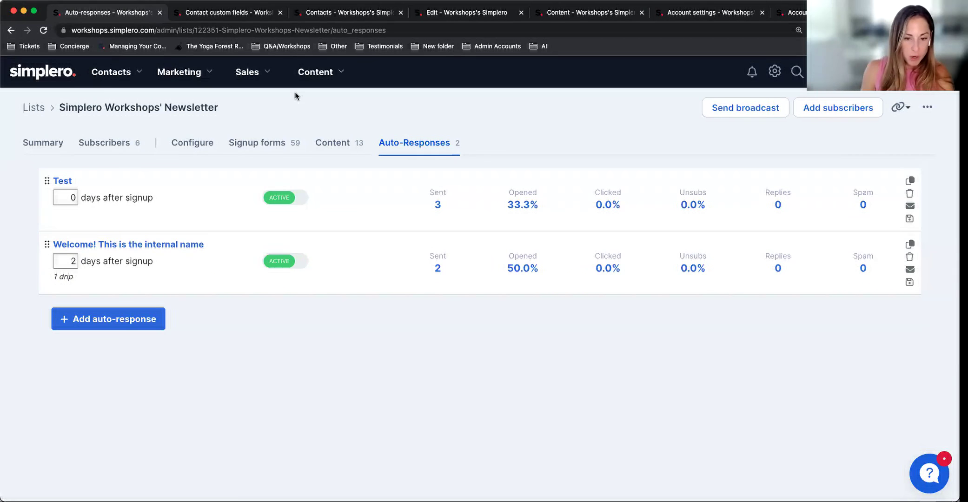
Open the Test auto-response for editing and clear its body text
left_click(69, 181)
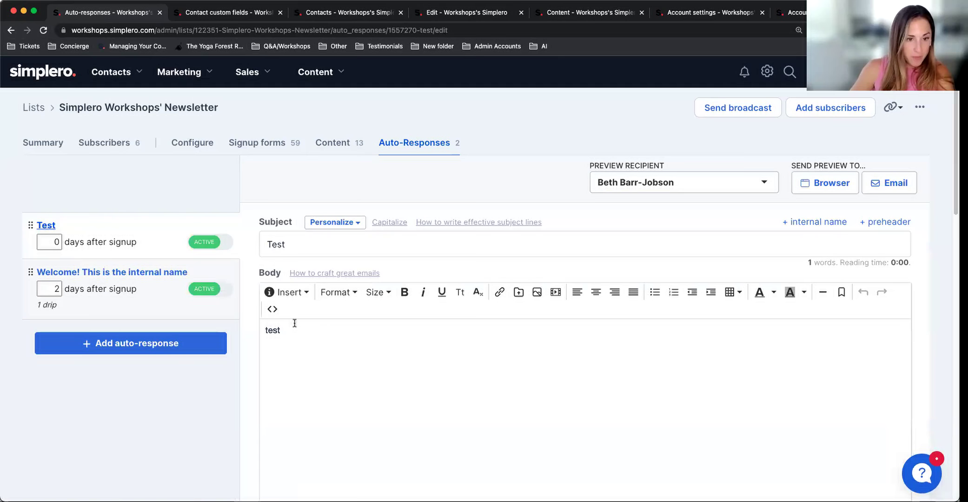
scroll(293, 240, "down", 2)
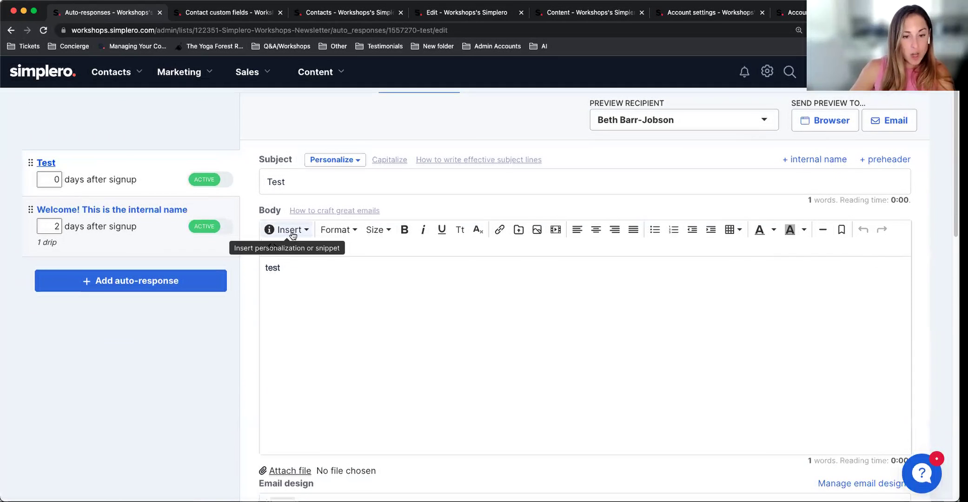
left_click_drag(289, 269, 238, 269)
key("BackSpace")
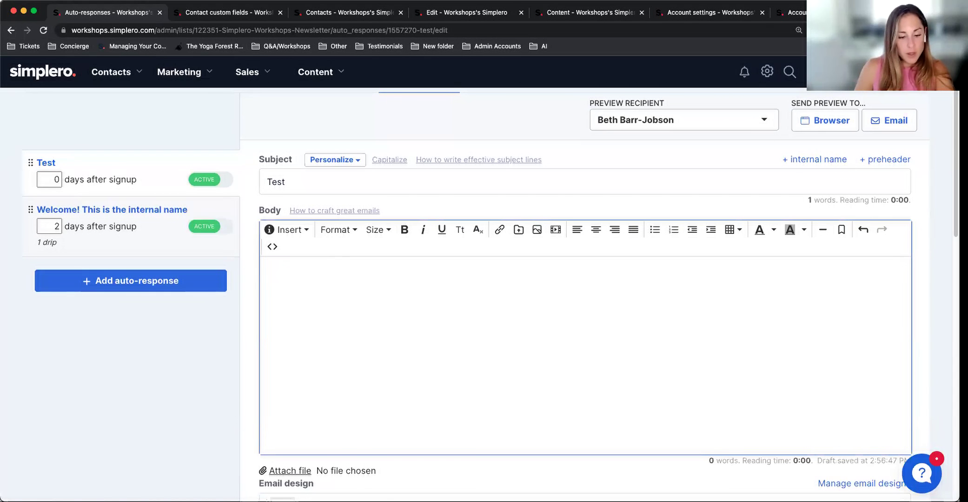
type("Si")
key("BackSpace")
key("BackSpace")
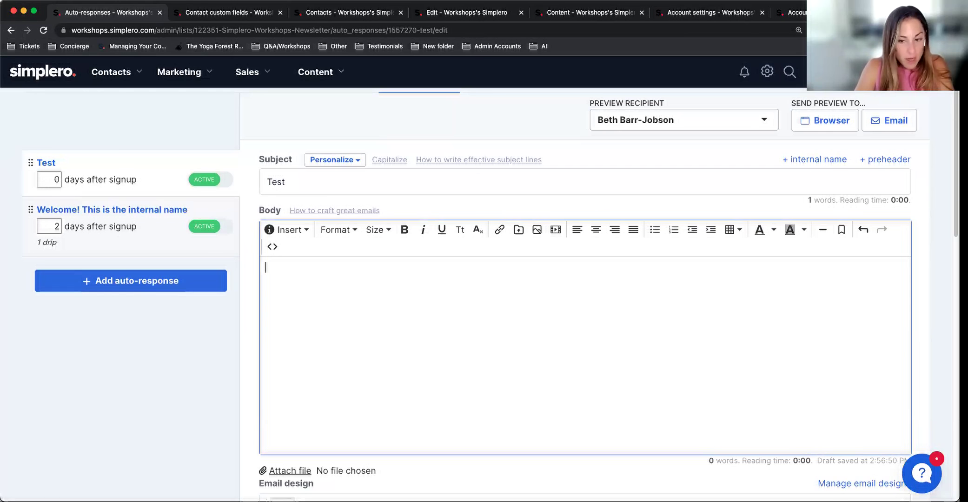
Write "Username:" and "Password:" on separate lines in the Test auto-response body
type("USer")
key("BackSpace")
key("BackSpace")
key("BackSpace")
type("sernam")
key("BackSpace")
key("BackSpace")
key("BackSpace")
key("BackSpace")
key("BackSpace")
type("ername:")
key("Return")
type("PasswordL")
key("BackSpace")
key("BackSpace")
type(":")
Look over the available personalization snippets and the remaining sections of the auto-response editor
left_click(308, 260)
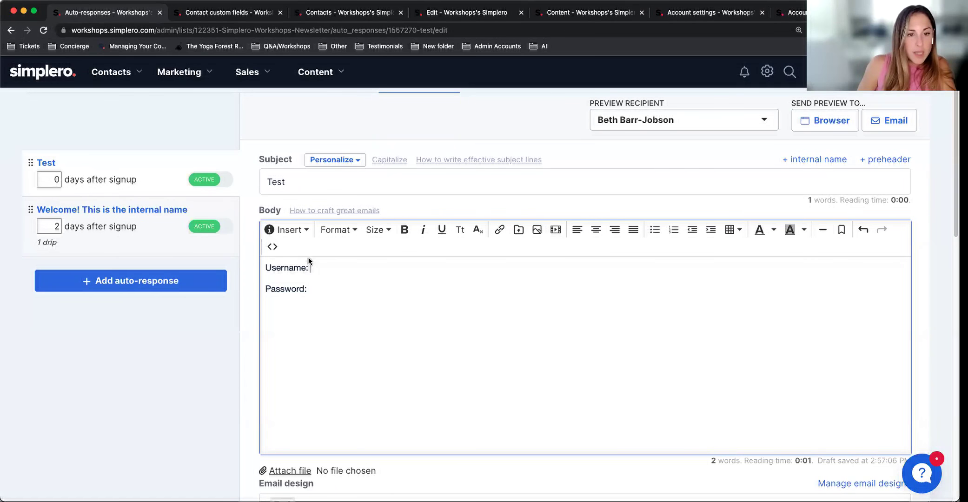
left_click(294, 235)
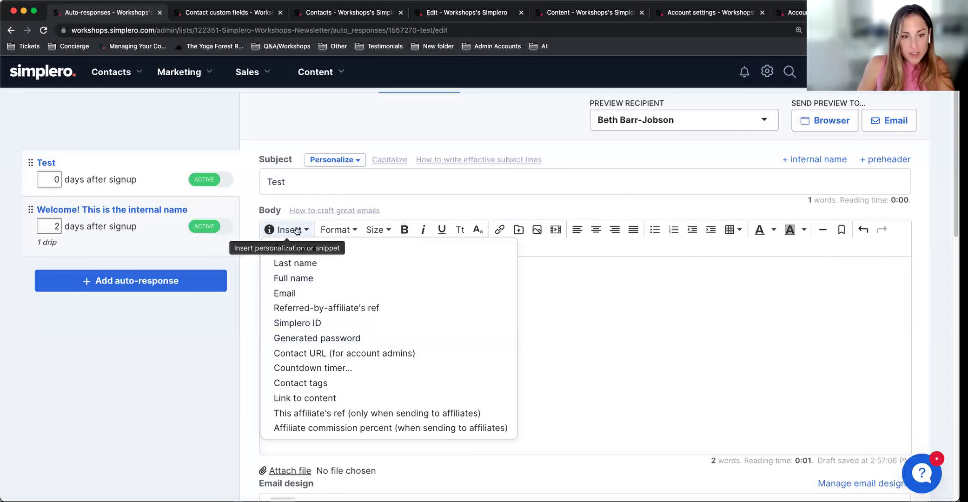
left_click(493, 382)
scroll(334, 374, "down", 3)
scroll(366, 378, "down", 5)
scroll(366, 379, "down", 3)
scroll(494, 363, "up", 5)
scroll(302, 320, "up", 5)
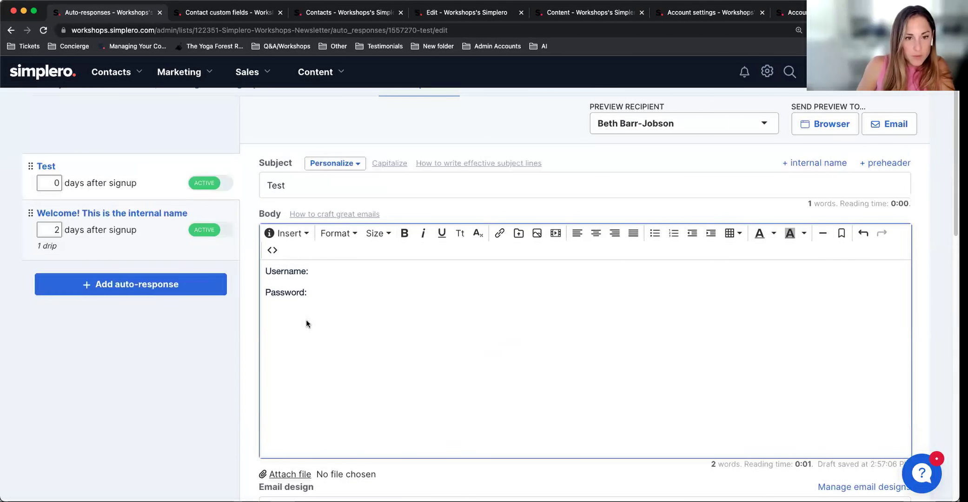
Insert the Simplero ID personalization after "Username:" in the email body
left_click(298, 239)
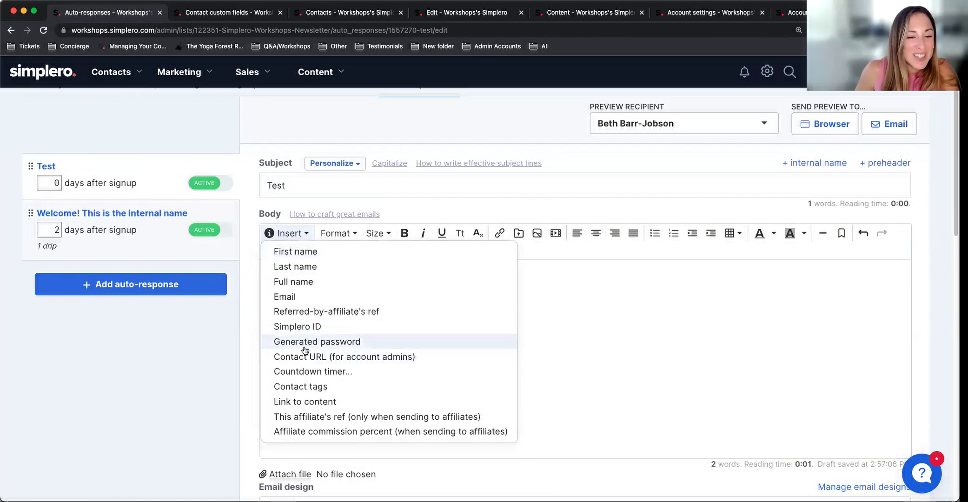
left_click(302, 328)
left_click_drag(359, 292, 308, 293)
right_click(317, 296)
left_click(331, 310)
right_click(320, 271)
left_click(337, 344)
Insert the Generated password personalization after "Password:" in the email body
left_click_drag(360, 293, 312, 293)
key("BackSpace")
left_click(287, 233)
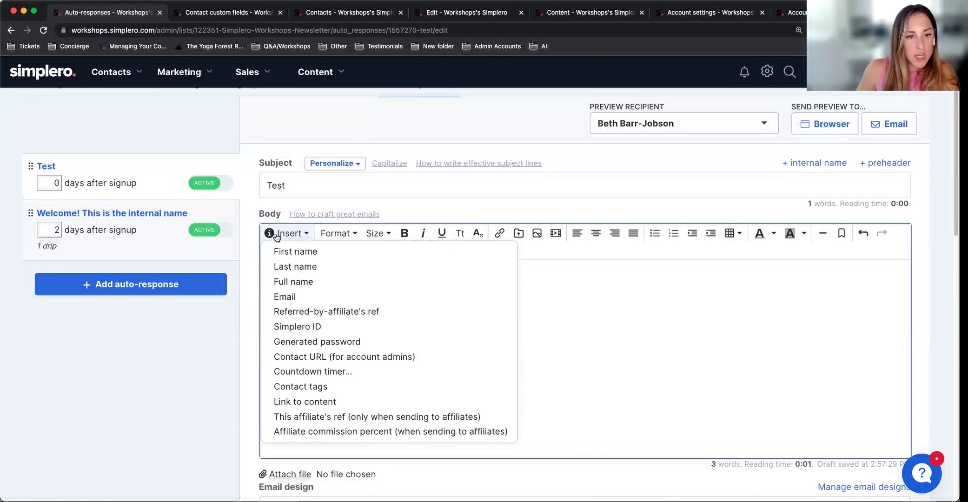
left_click(340, 343)
left_click_drag(380, 290, 272, 251)
left_click(452, 305)
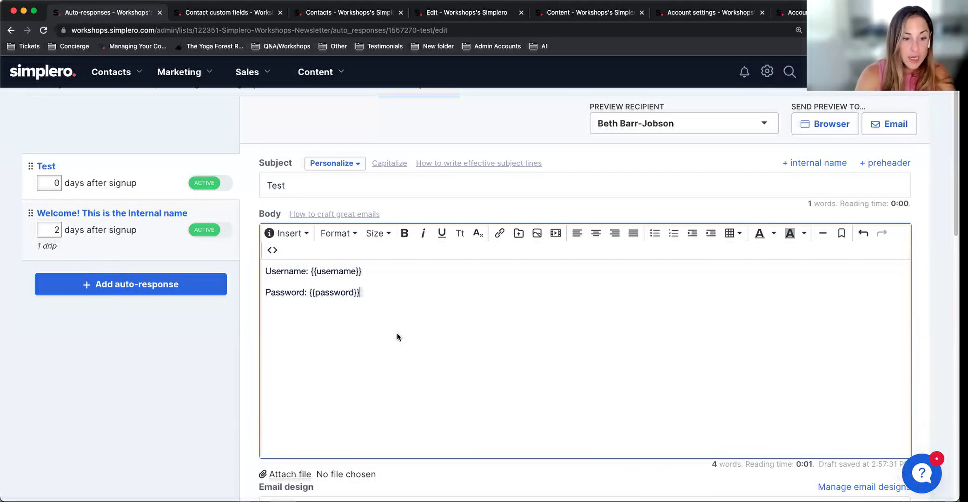
left_click_drag(376, 298, 250, 268)
left_click(436, 307)
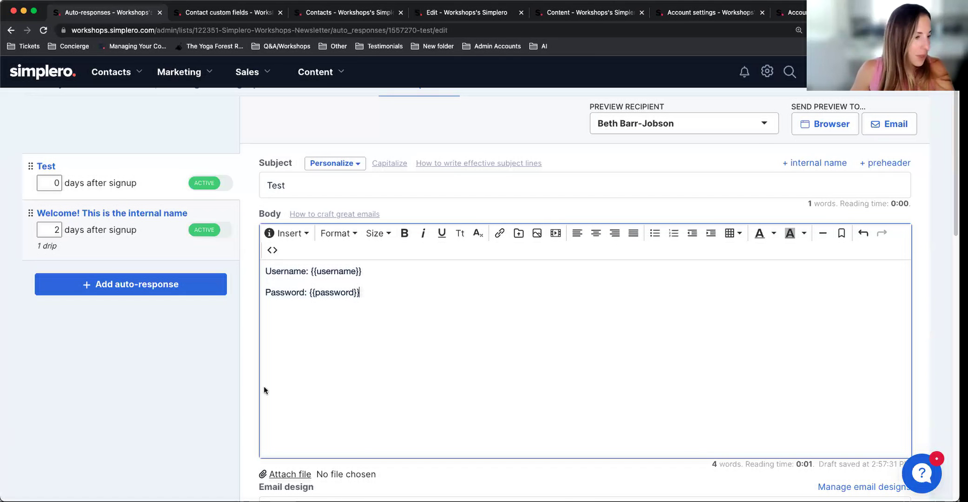
Leave the auto-response editor and open the overview of contact tags
scroll(384, 359, "up", 3)
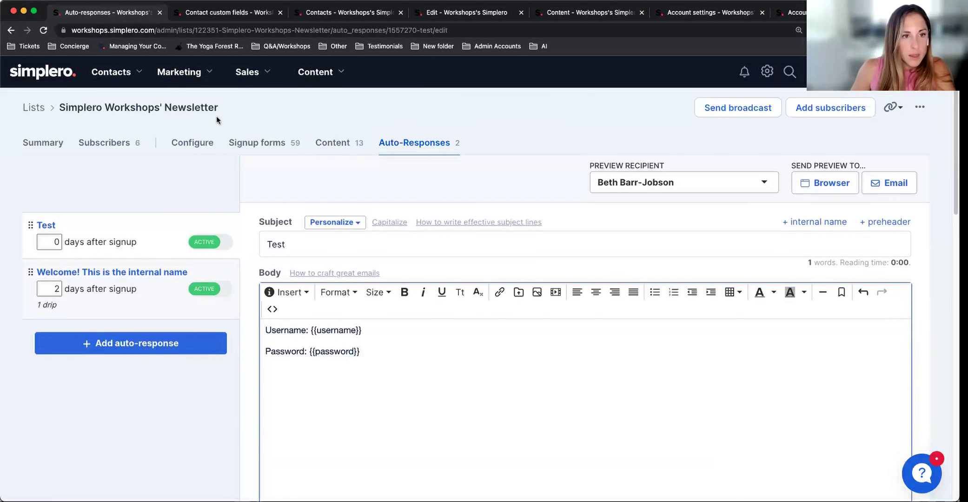
left_click(111, 71)
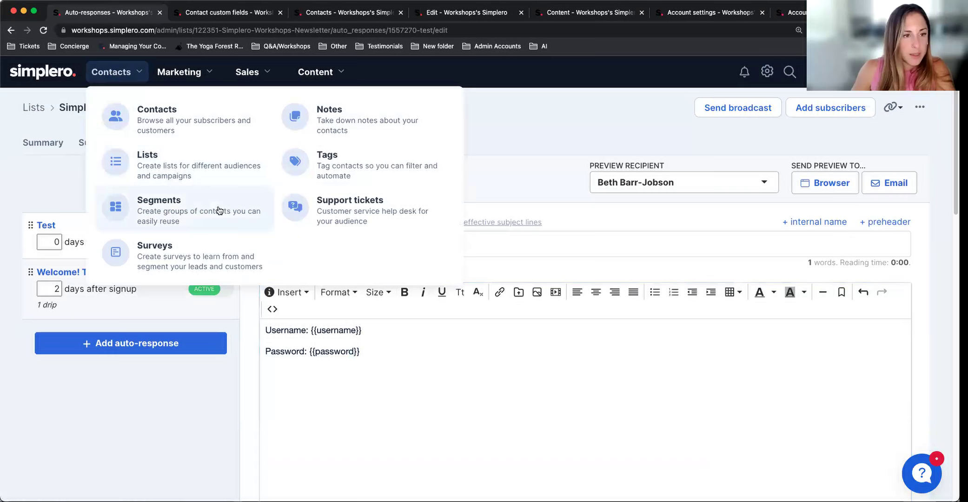
left_click(352, 163)
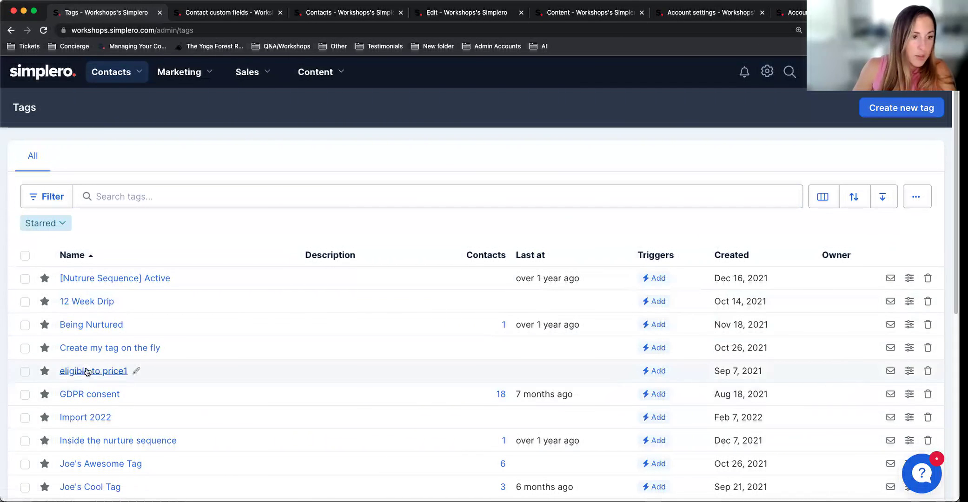
In the browser tab showing contacts, go to the lists overview and open Simplero Workshops' Newsletter
left_click(325, 20)
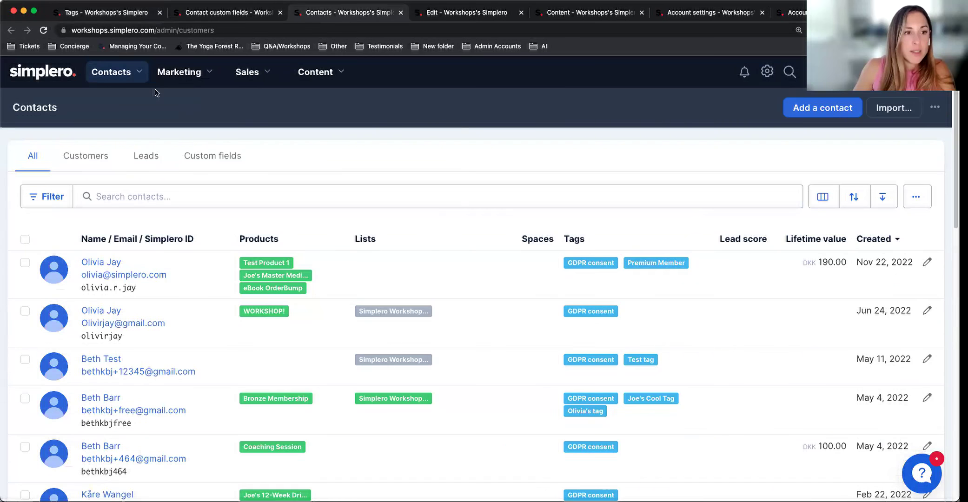
left_click(131, 71)
left_click(171, 180)
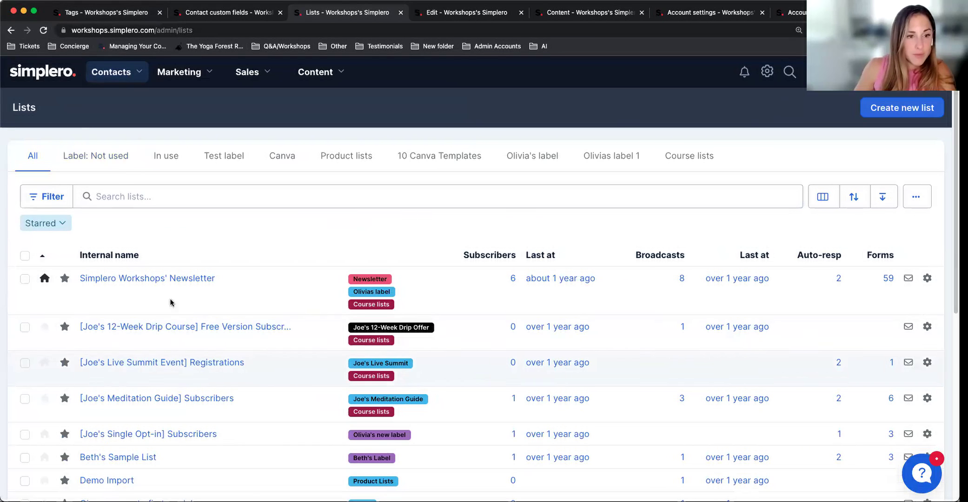
left_click(115, 279)
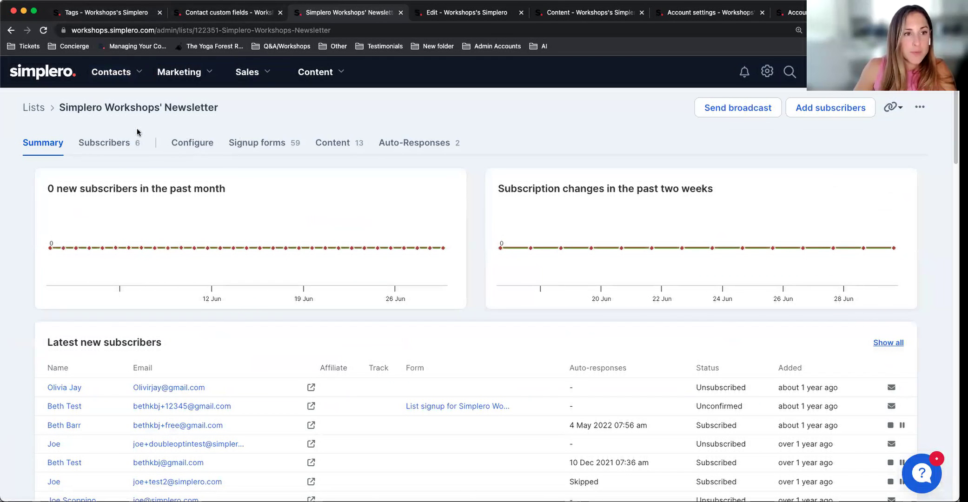
Return to the tags overview and view where tags are found among the contact features
left_click(111, 13)
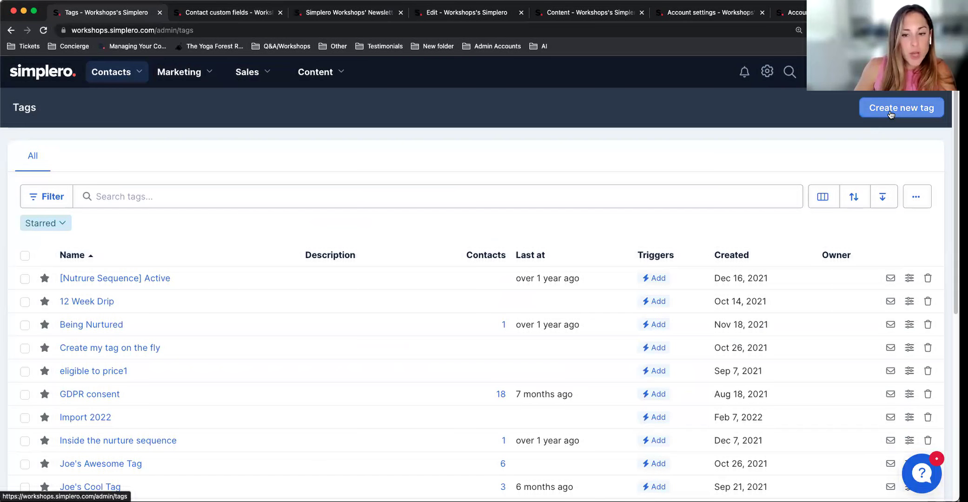
left_click(111, 72)
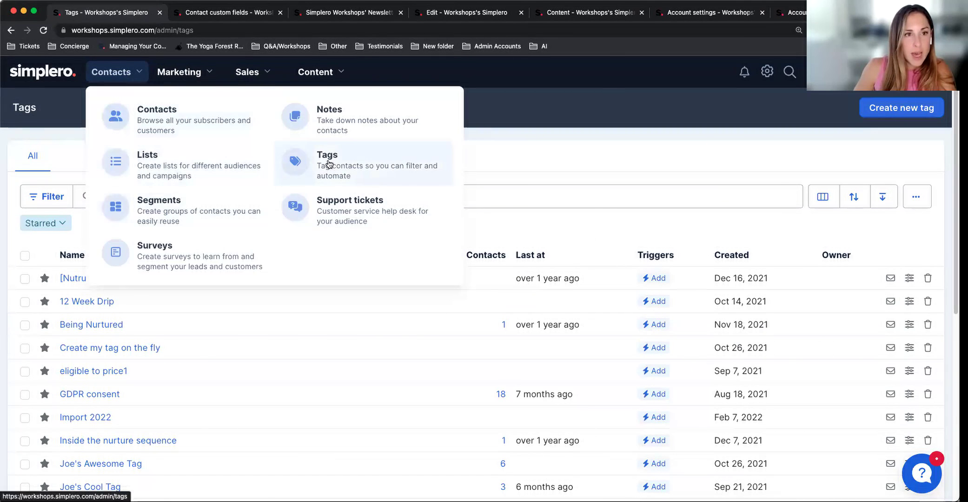
Open the content page of Simplero Workshops' Newsletter and examine its subscription triggers that add or remove tags
left_click(232, 13)
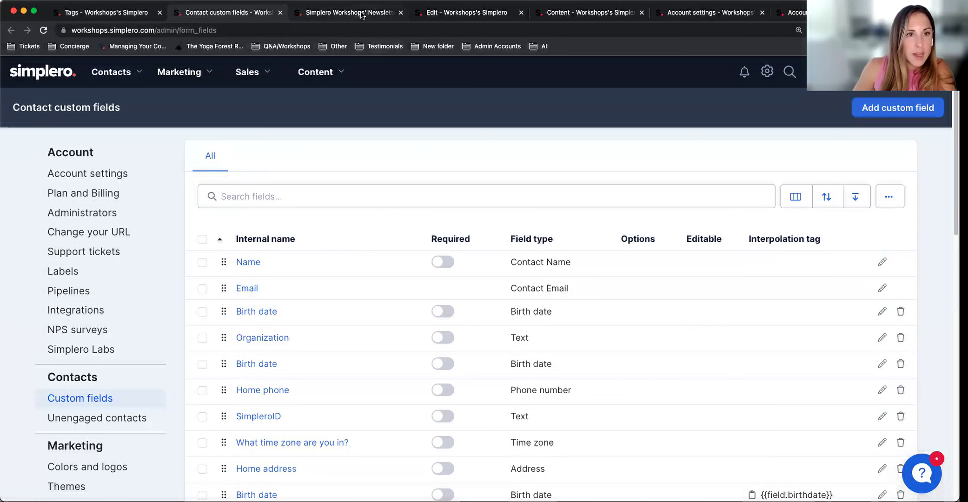
left_click(445, 14)
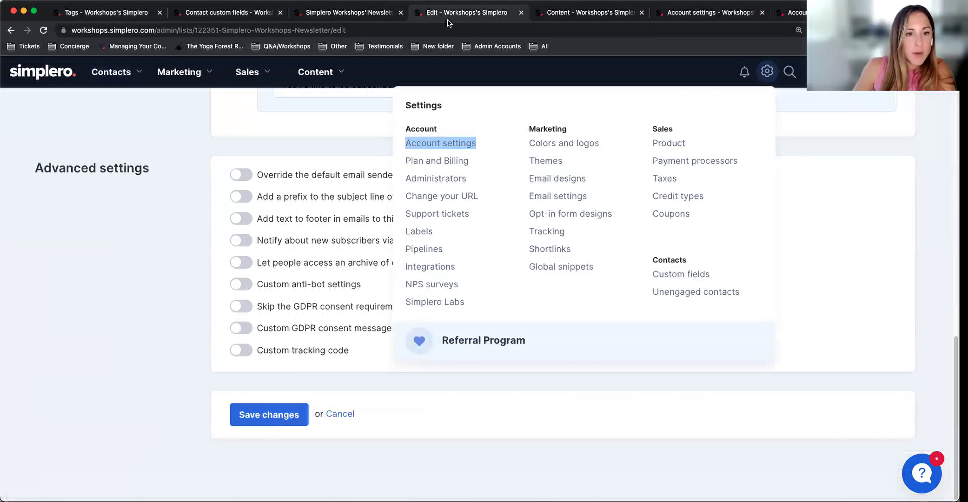
scroll(293, 142, "up", 15)
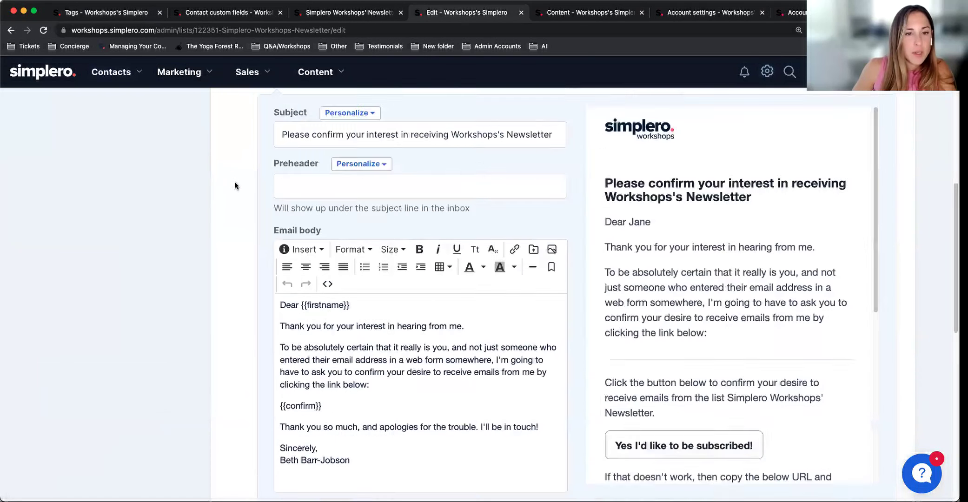
left_click(358, 156)
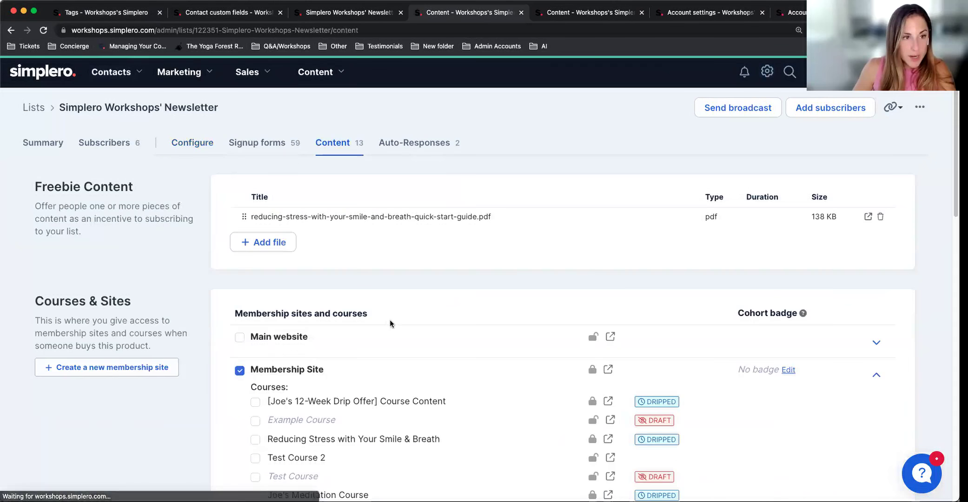
scroll(306, 333, "down", 5)
scroll(306, 333, "down", 10)
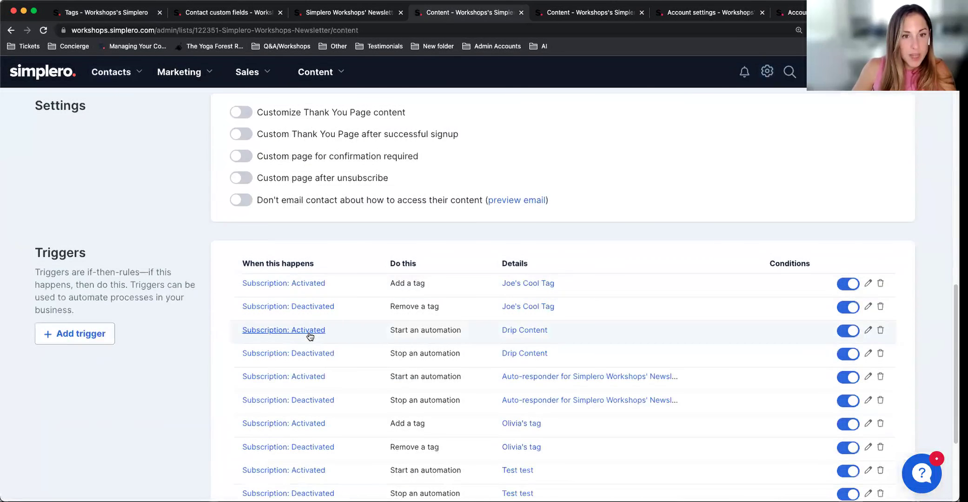
Examine the newsletter's subscription triggers that start or stop automations when a subscription is activated or deactivated
scroll(145, 253, "up", 1)
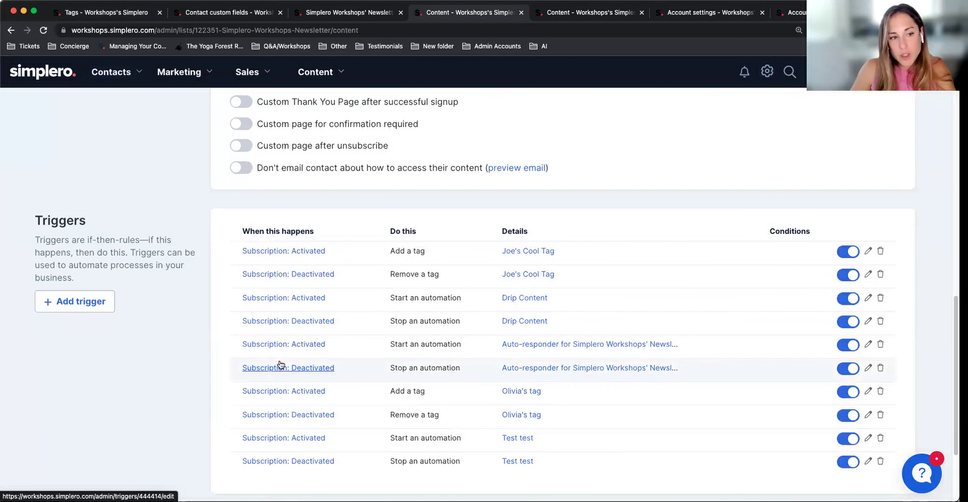
scroll(376, 256, "down", 5)
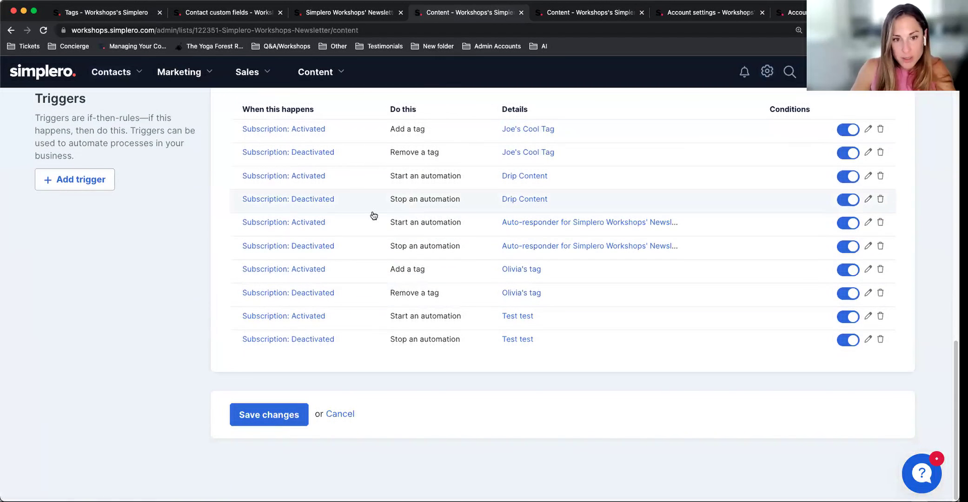
scroll(331, 314, "up", 2)
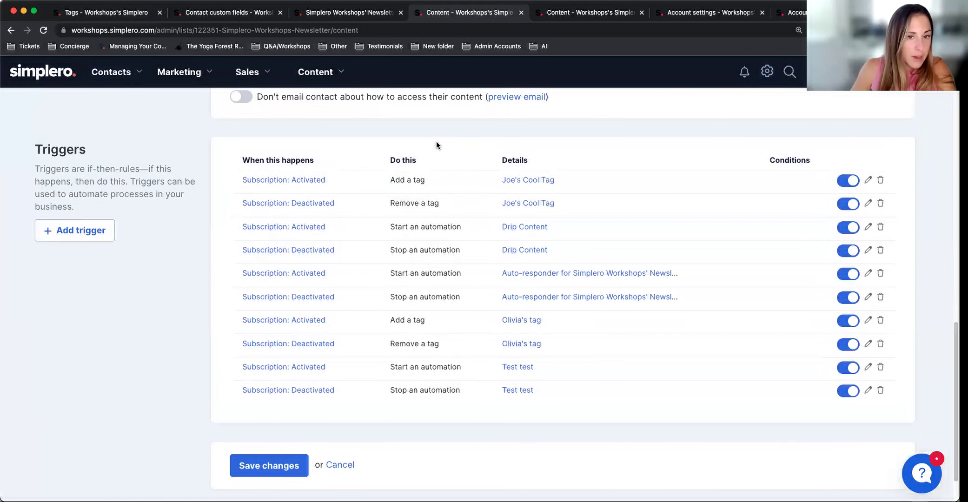
scroll(348, 245, "up", 20)
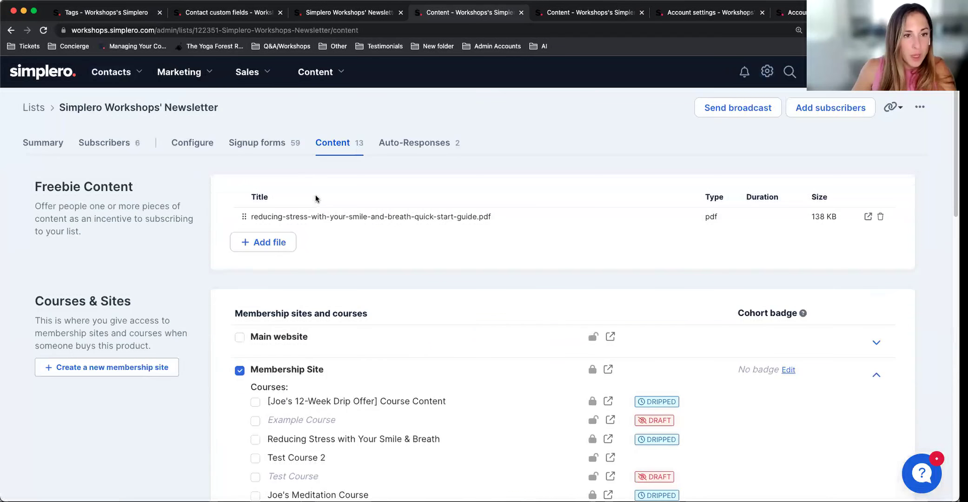
left_click(130, 80)
right_click(157, 99)
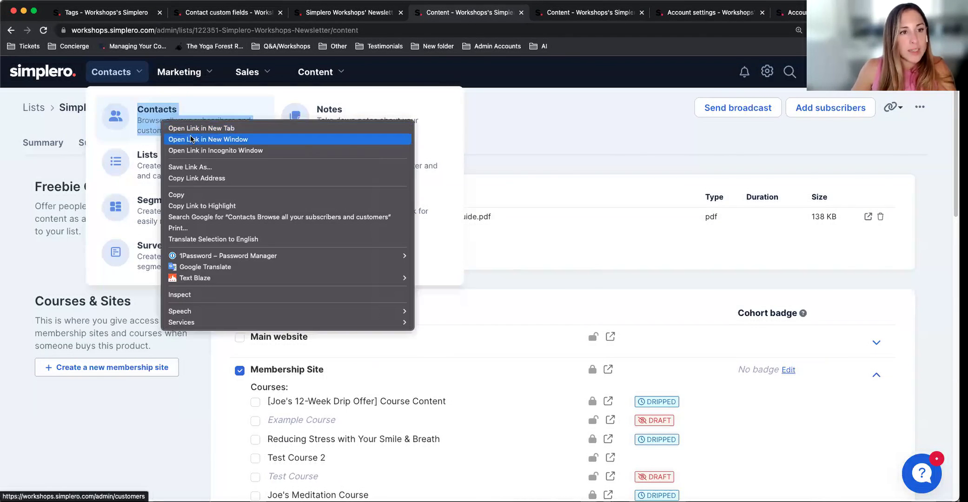
left_click(190, 137)
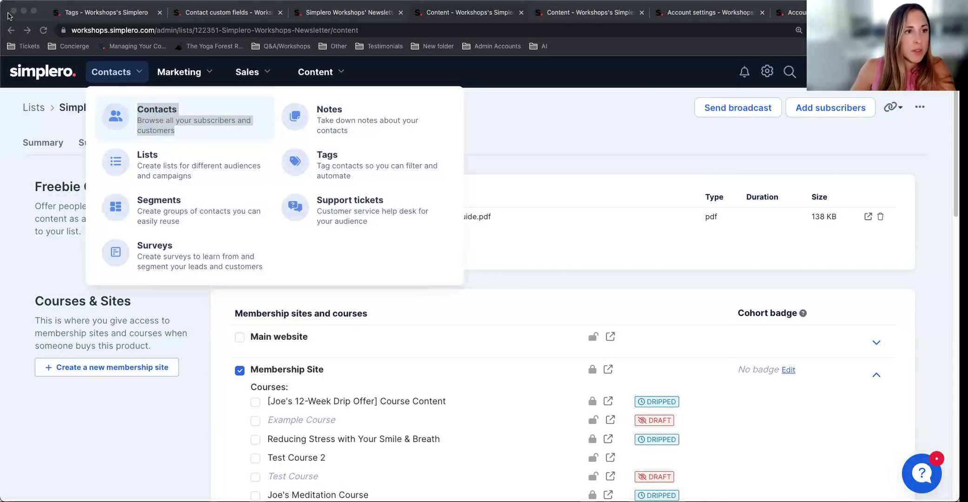
In the browser tab showing tags, open the overview of all contacts
left_click(117, 14)
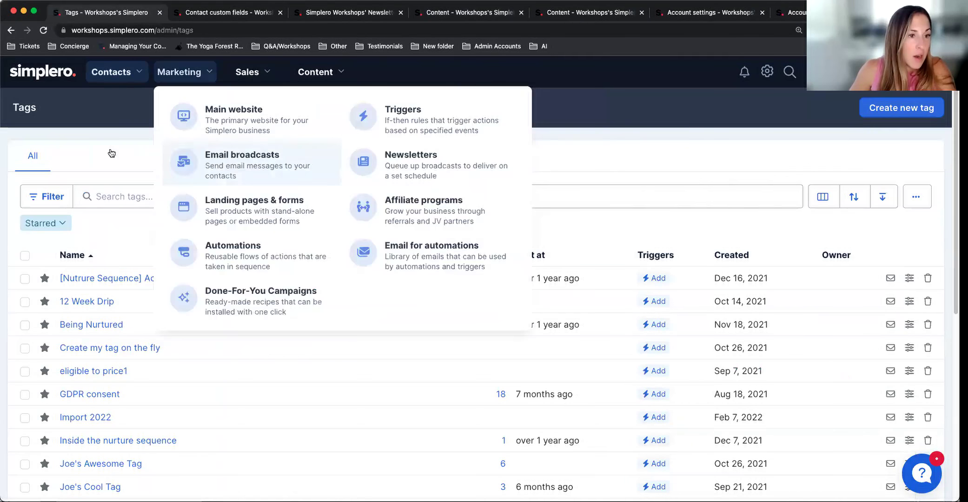
left_click(111, 74)
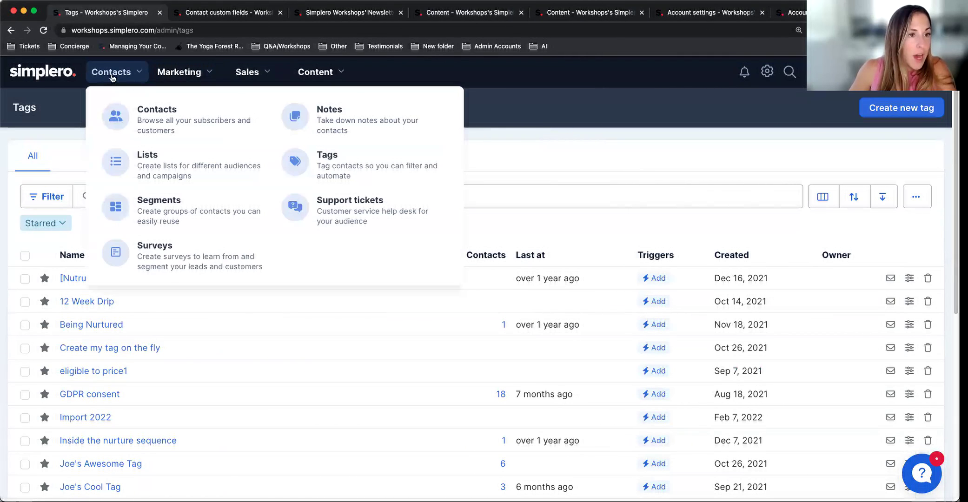
left_click(148, 119)
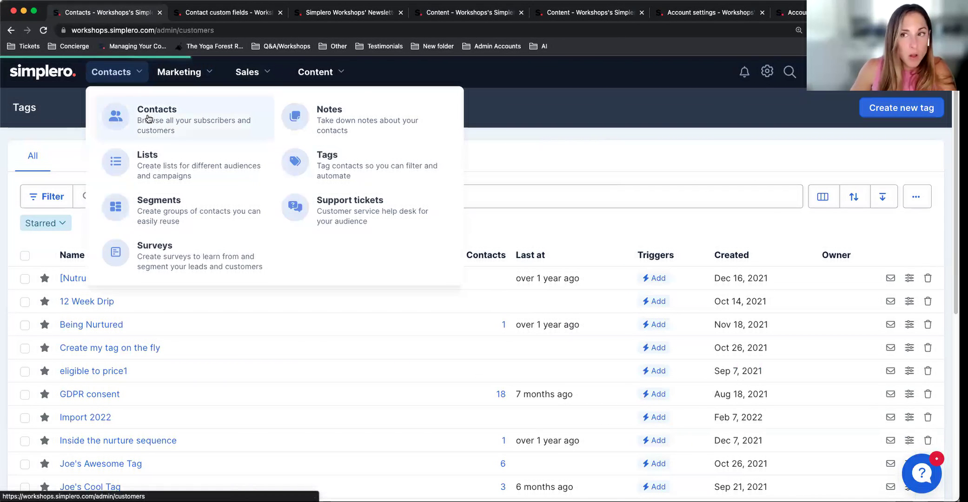
Filter the contacts by the tag Joe's Cool Tag
left_click(35, 194)
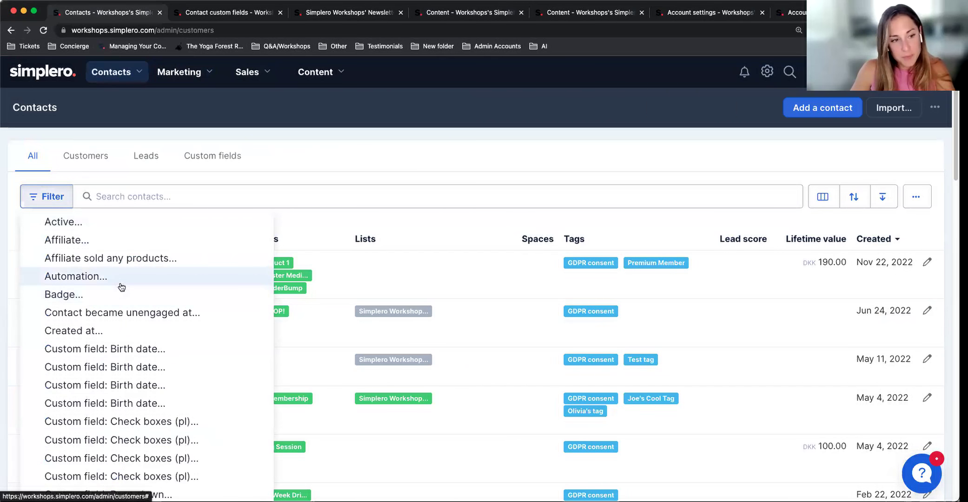
scroll(121, 287, "down", 14)
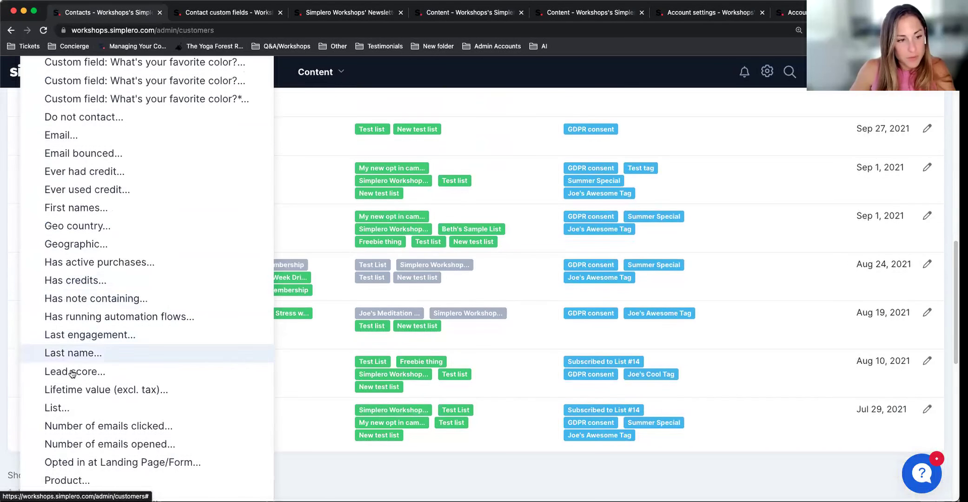
scroll(93, 283, "down", 5)
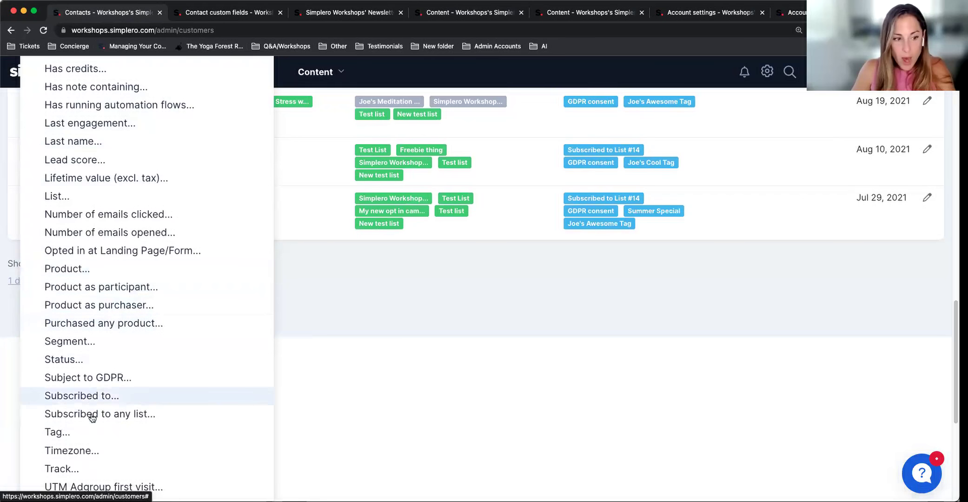
left_click(153, 431)
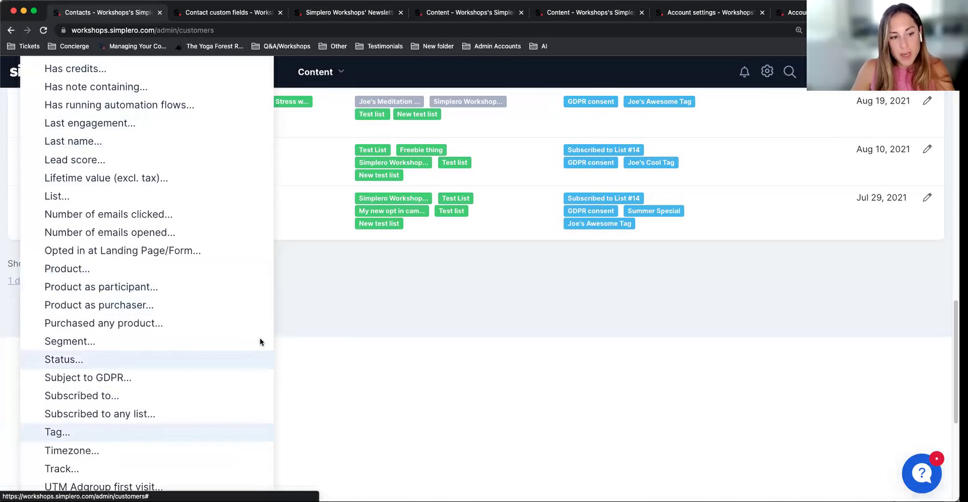
scroll(346, 325, "down", 5)
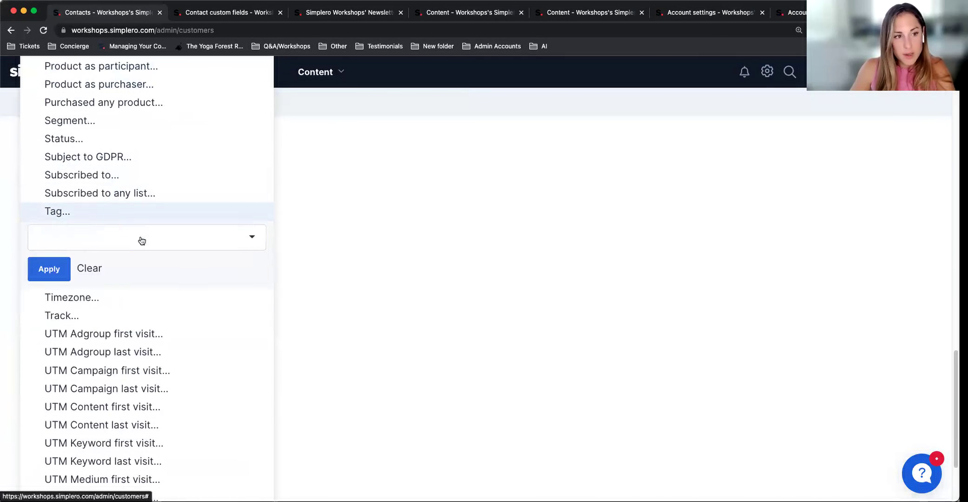
left_click(140, 239)
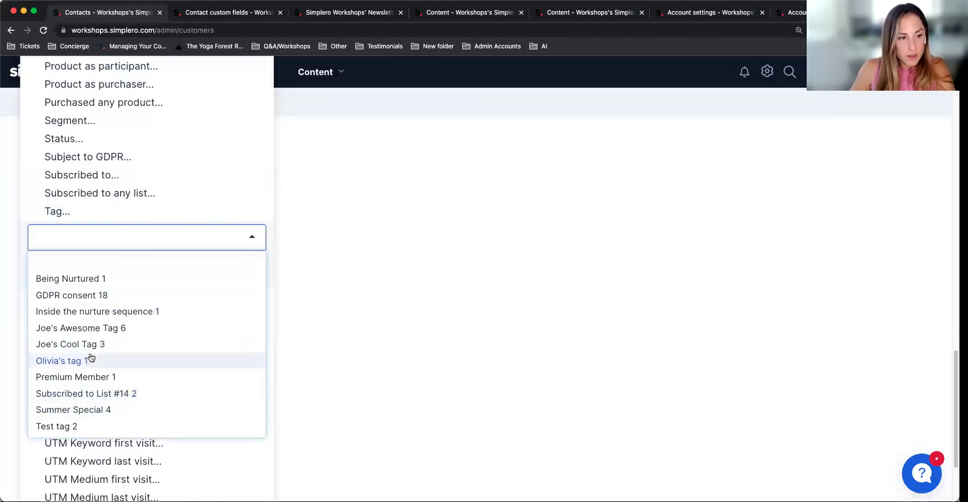
left_click(126, 346)
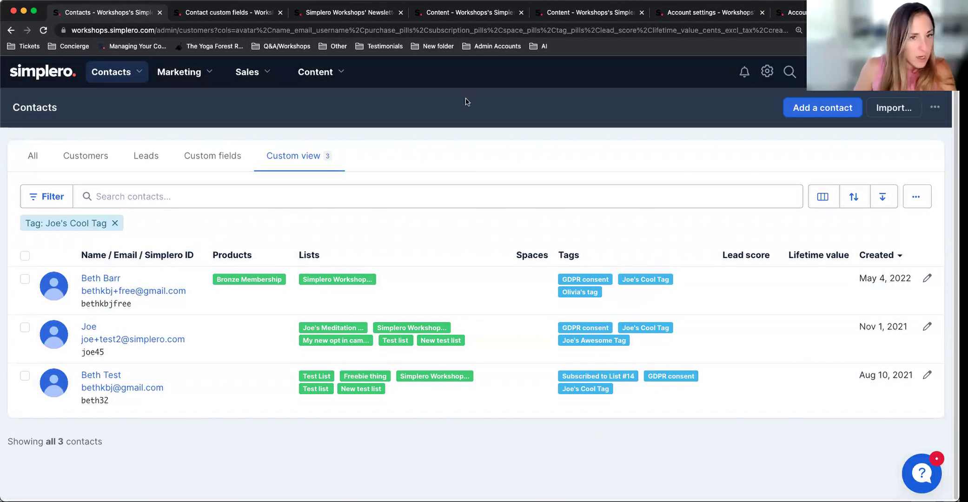
Return to the unfiltered contacts overview and open the first contact's page to view the contact info section
left_click(130, 70)
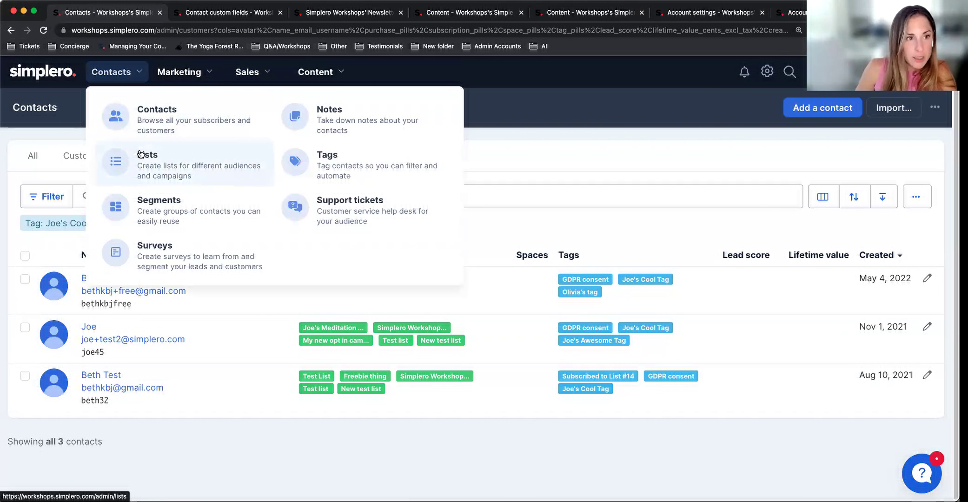
left_click(140, 124)
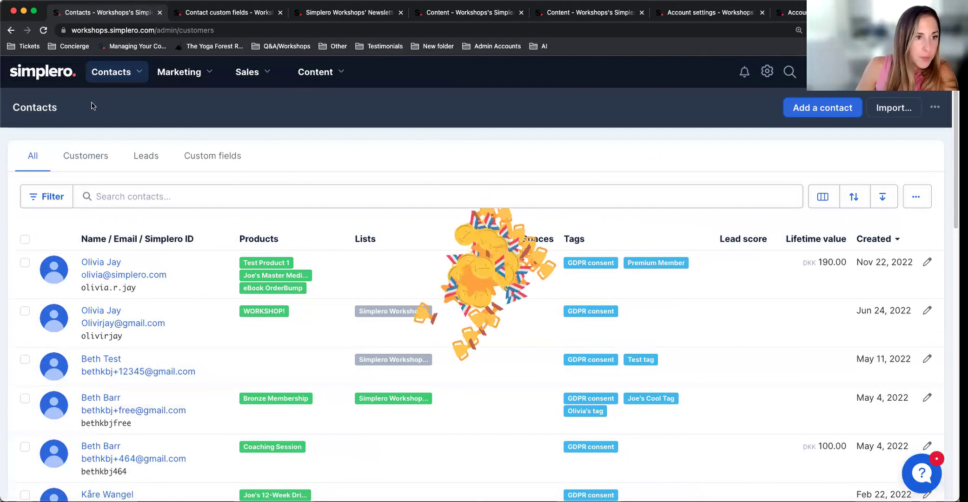
left_click(111, 72)
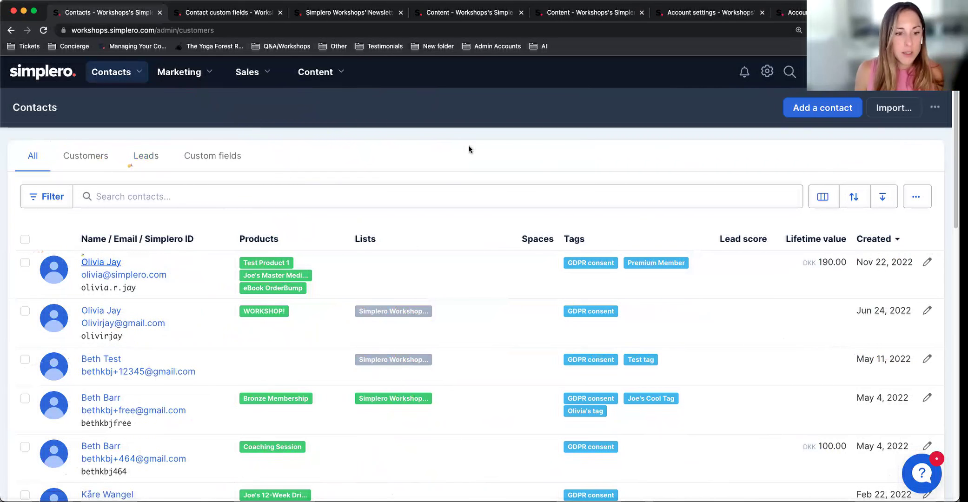
left_click(96, 261)
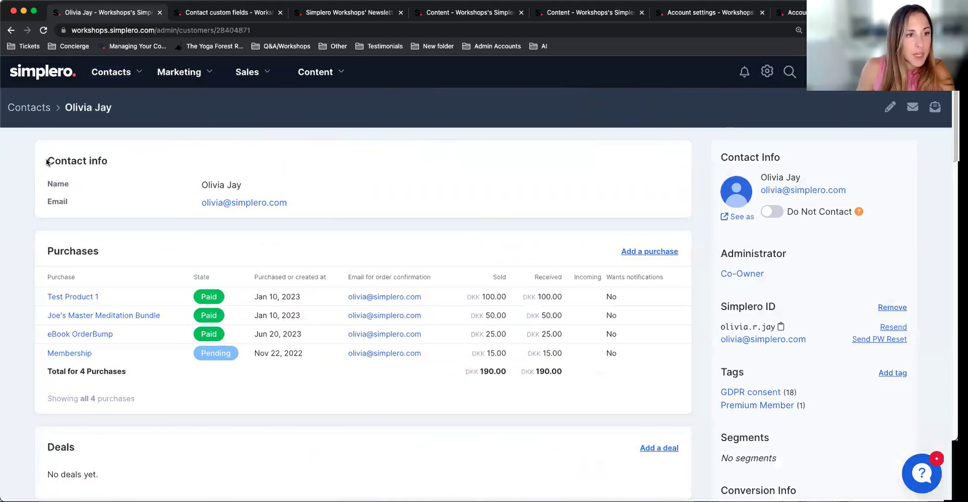
left_click_drag(108, 159, 161, 154)
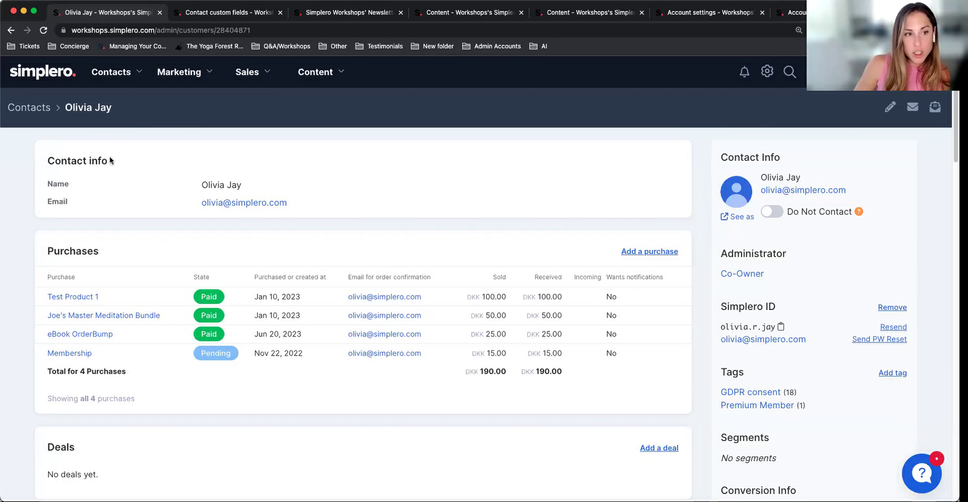
left_click_drag(111, 160, 48, 161)
left_click(287, 166)
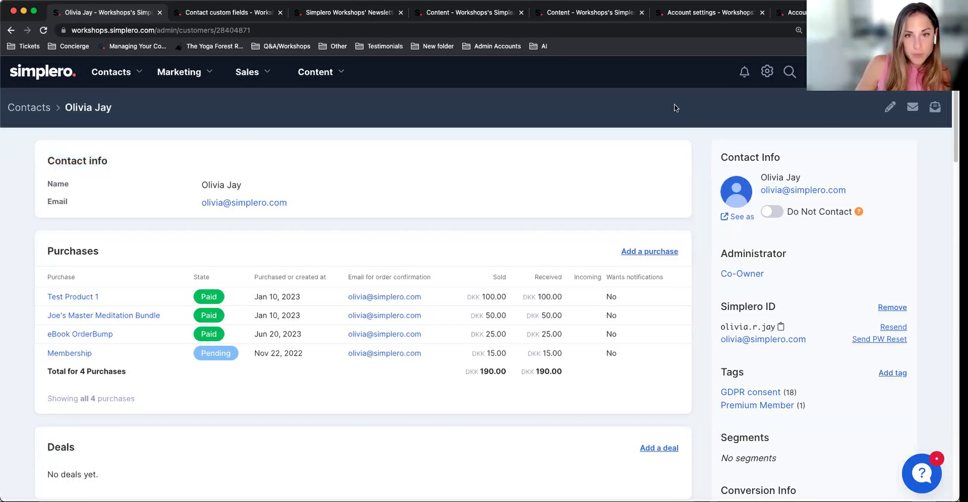
Open the contact custom fields settings in a new browser tab and look through the defined fields
left_click(768, 74)
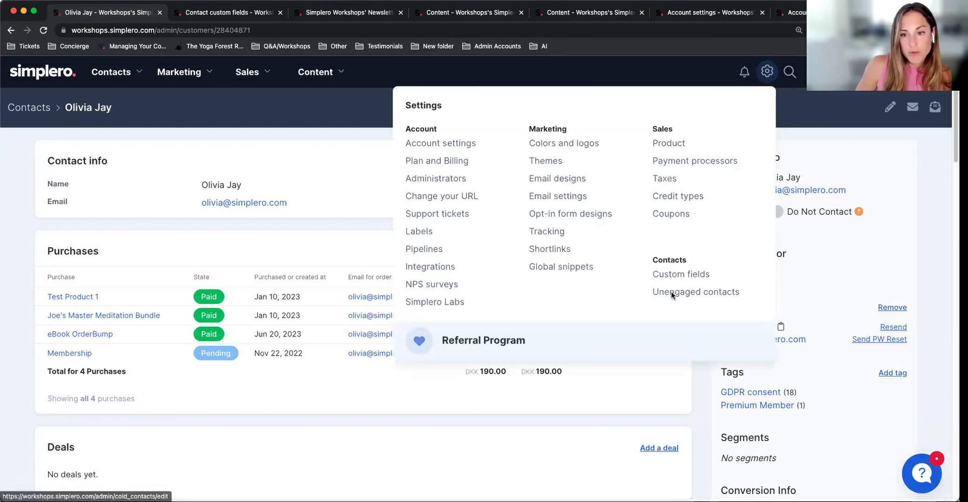
right_click(702, 274)
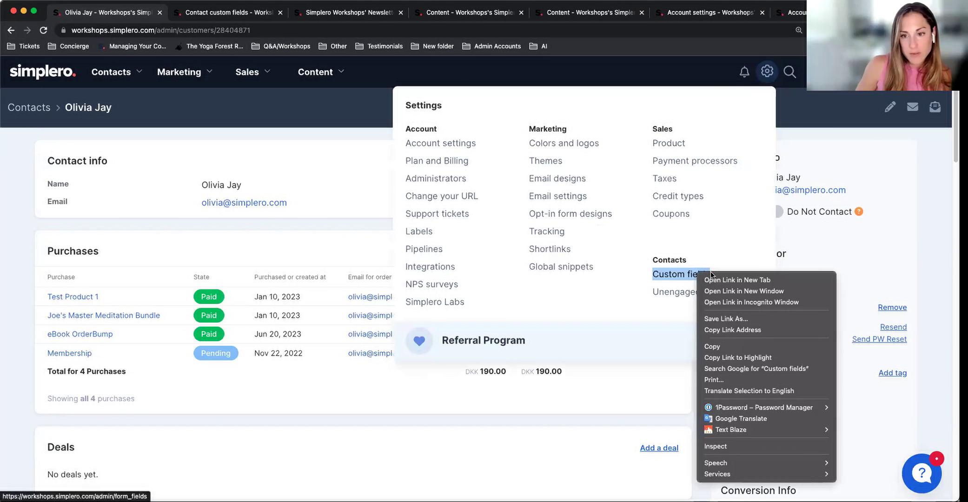
left_click(712, 281)
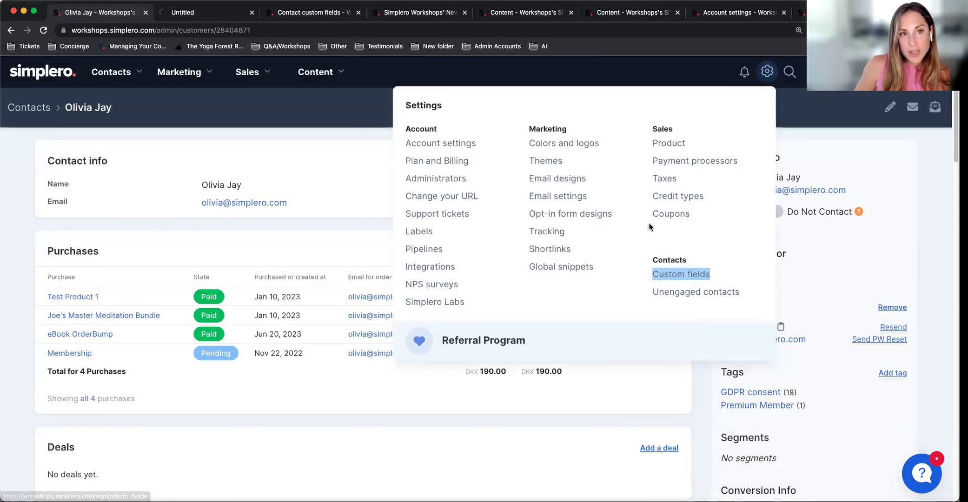
left_click(220, 16)
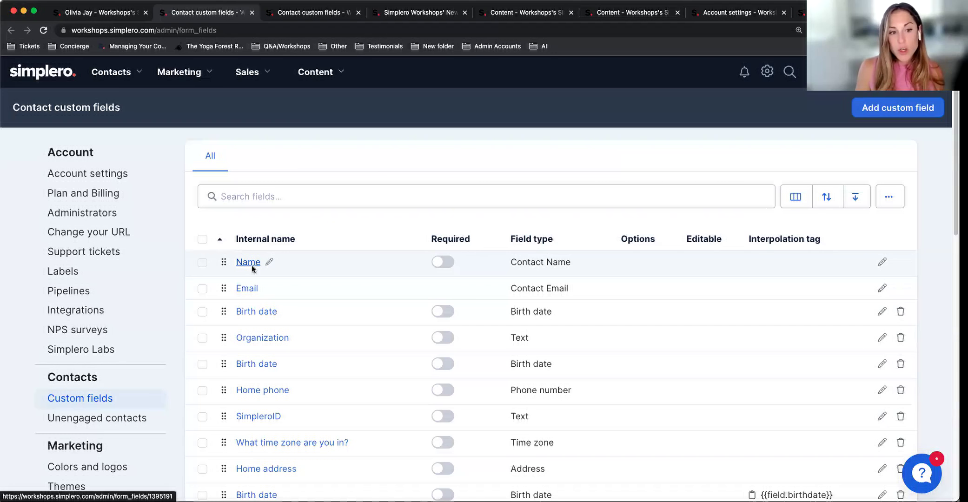
scroll(279, 325, "down", 5)
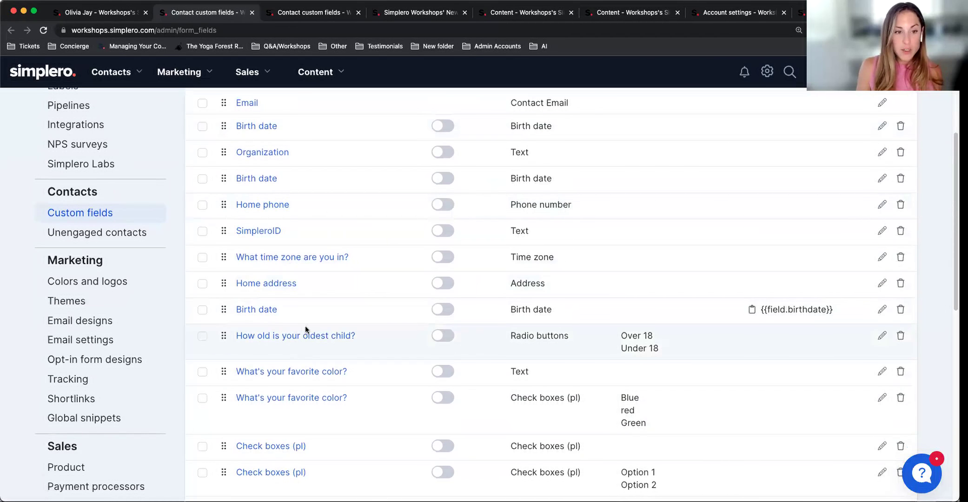
scroll(304, 325, "up", 5)
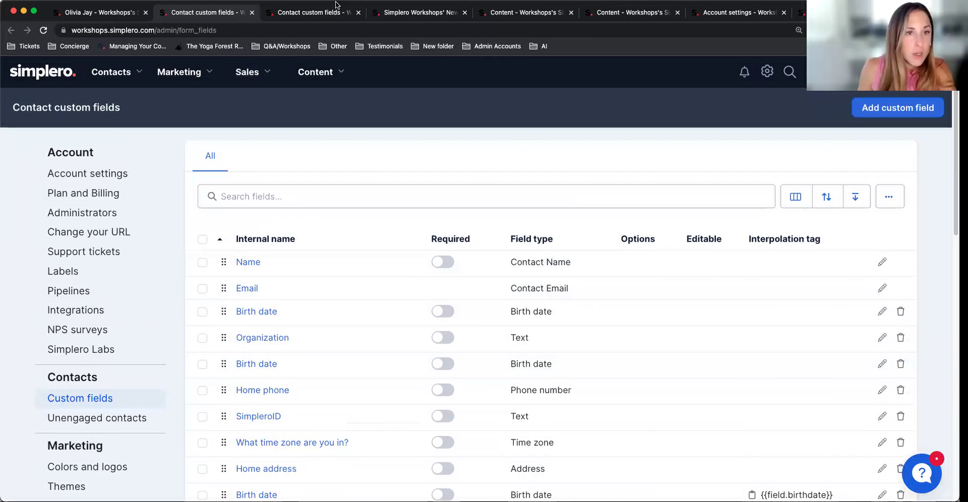
Open the landing pages and forms overview in a new browser tab and look through its entries
left_click(195, 73)
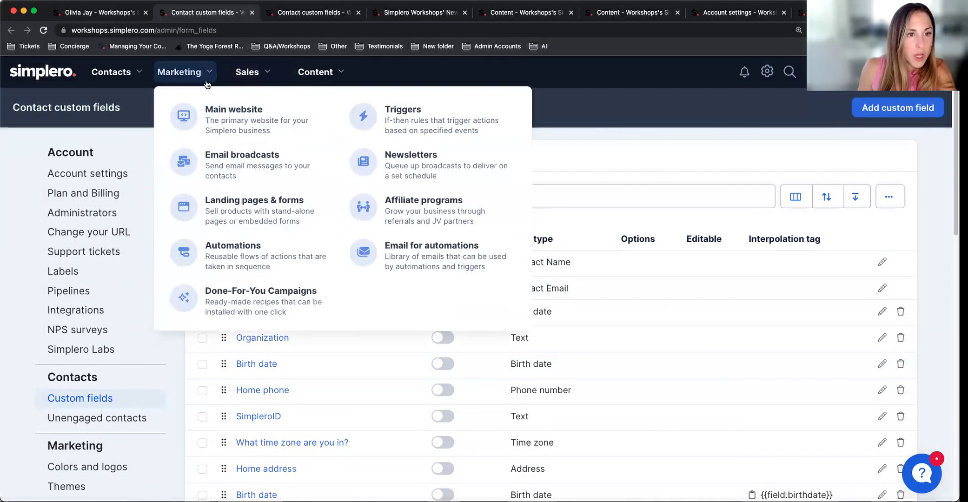
right_click(244, 216)
left_click(267, 224)
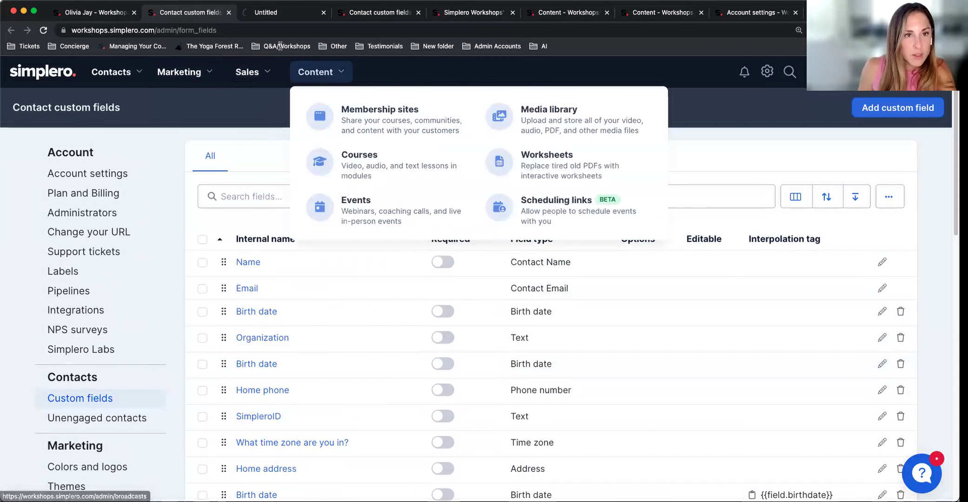
left_click(279, 12)
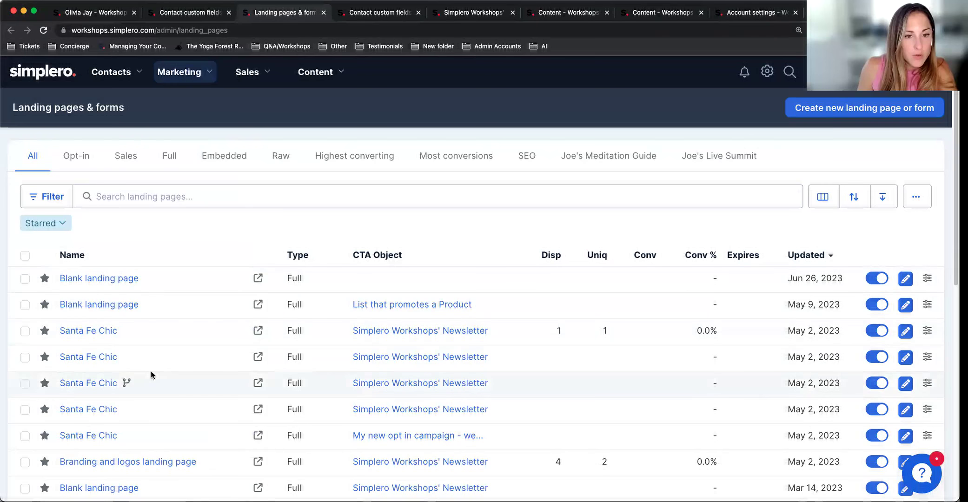
scroll(122, 403, "down", 5)
scroll(121, 404, "down", 5)
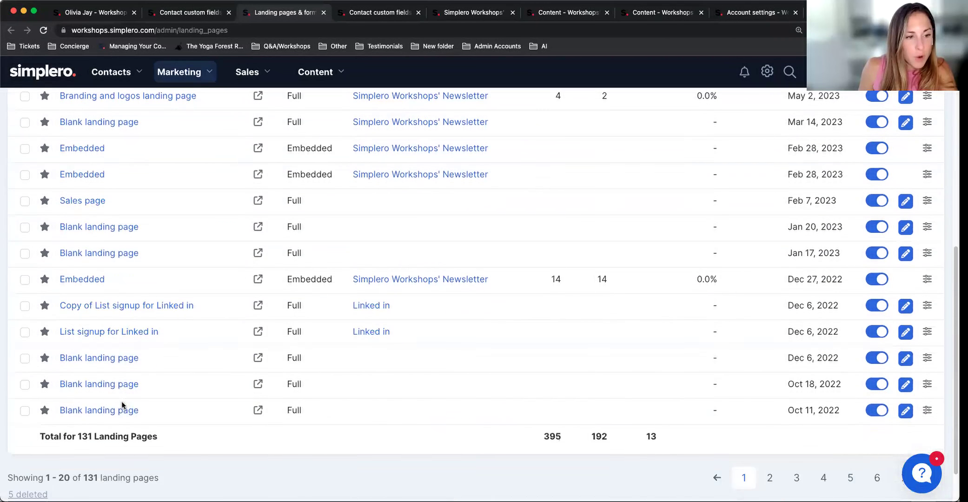
Open the embedded newsletter form updated Dec 27, 2022 and add the custom field "How old is your oldest child?" to its form fields
left_click(75, 281)
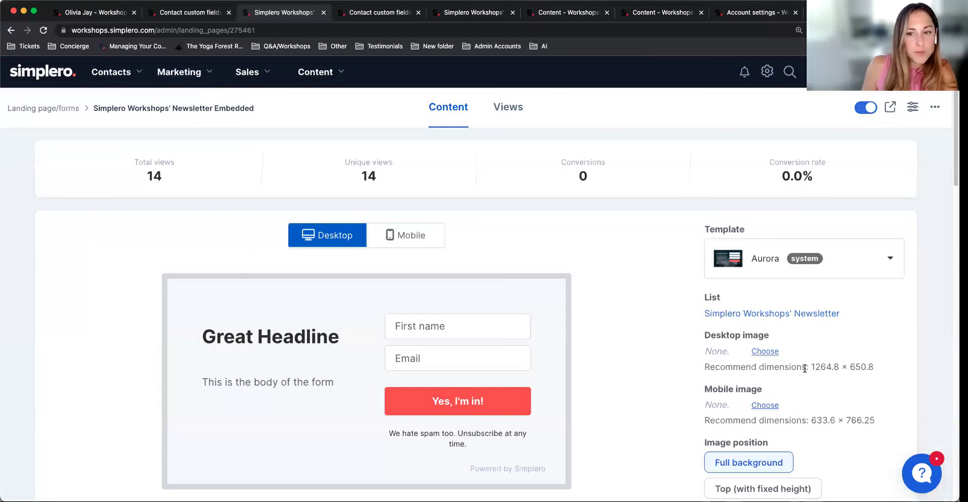
scroll(604, 354, "down", 1)
scroll(637, 371, "down", 10)
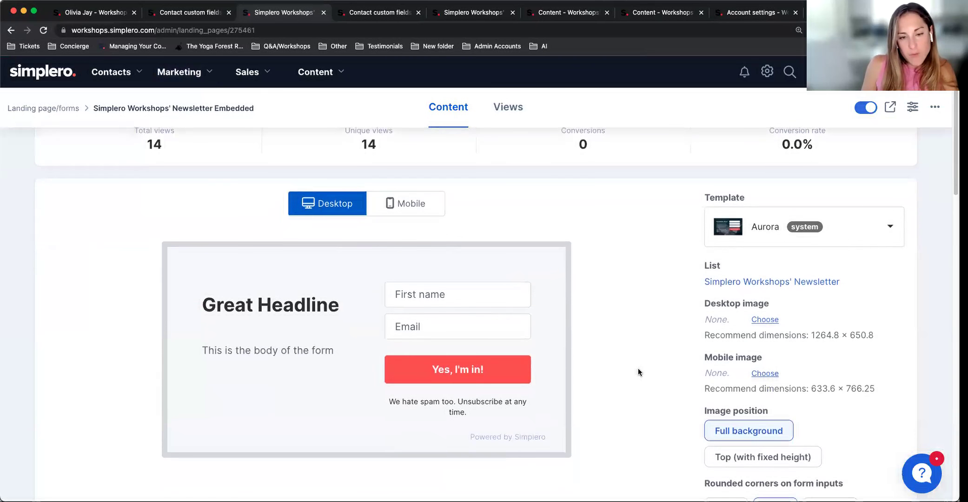
scroll(638, 371, "down", 11)
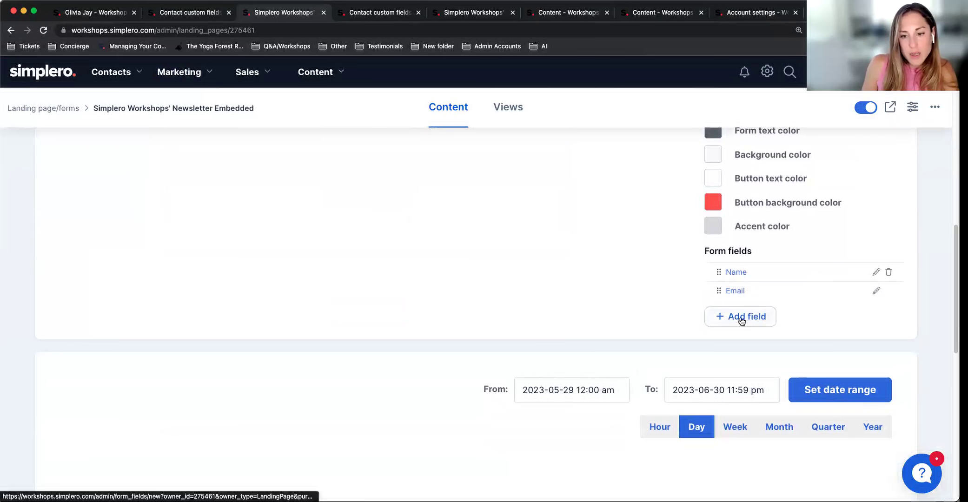
left_click(743, 317)
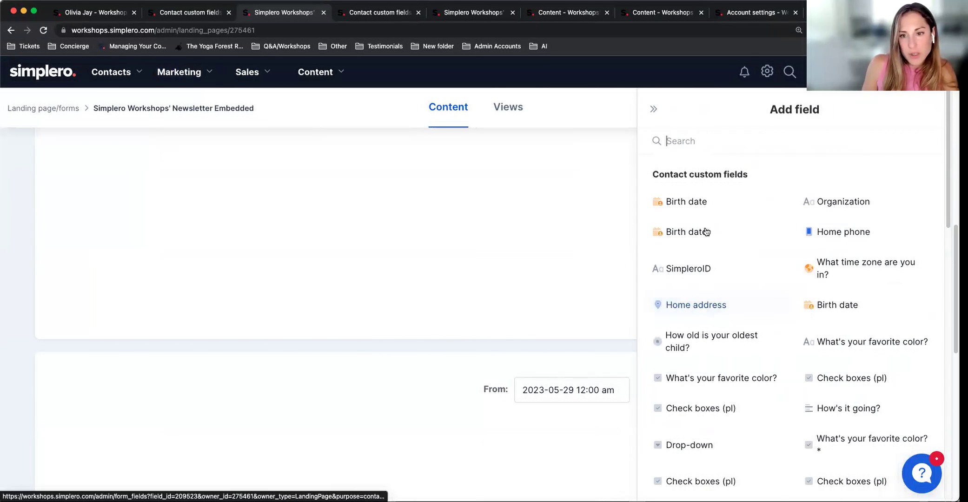
scroll(741, 400, "down", 4)
scroll(741, 401, "down", 2)
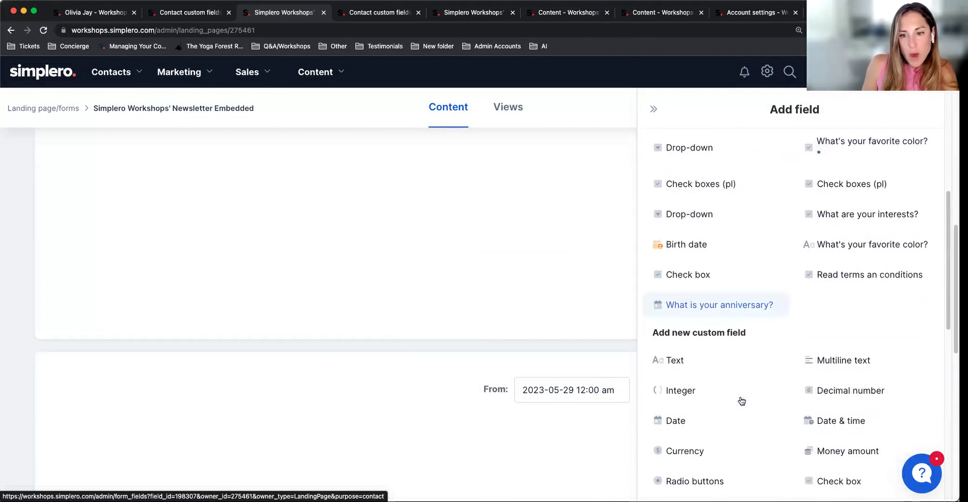
scroll(741, 401, "up", 6)
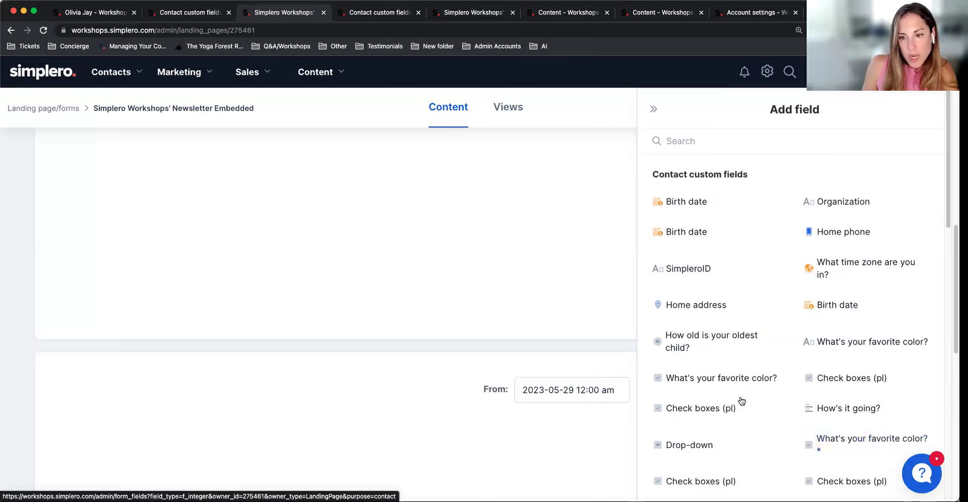
left_click(704, 347)
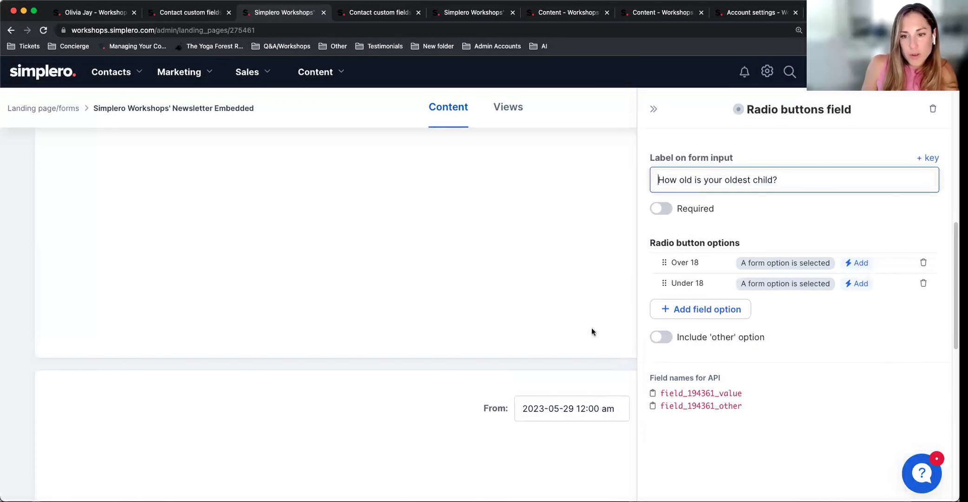
left_click(760, 168)
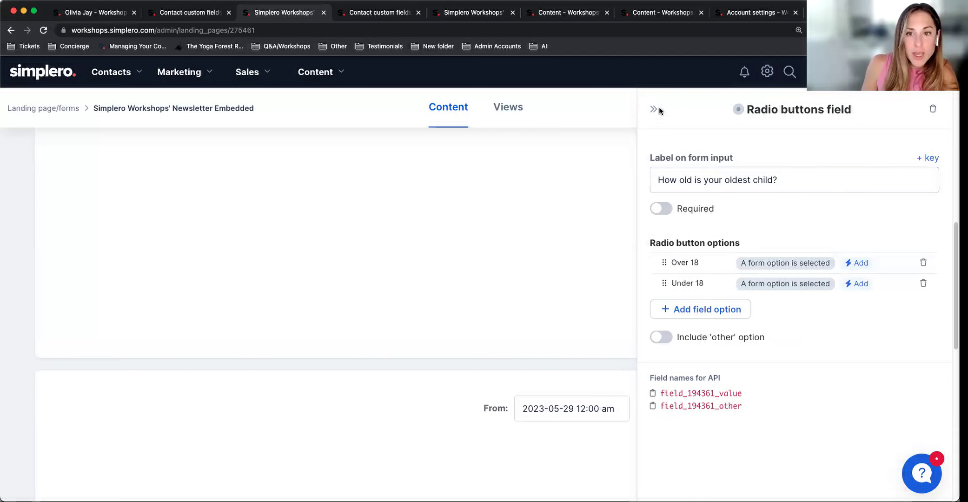
left_click(655, 108)
scroll(538, 311, "up", 3)
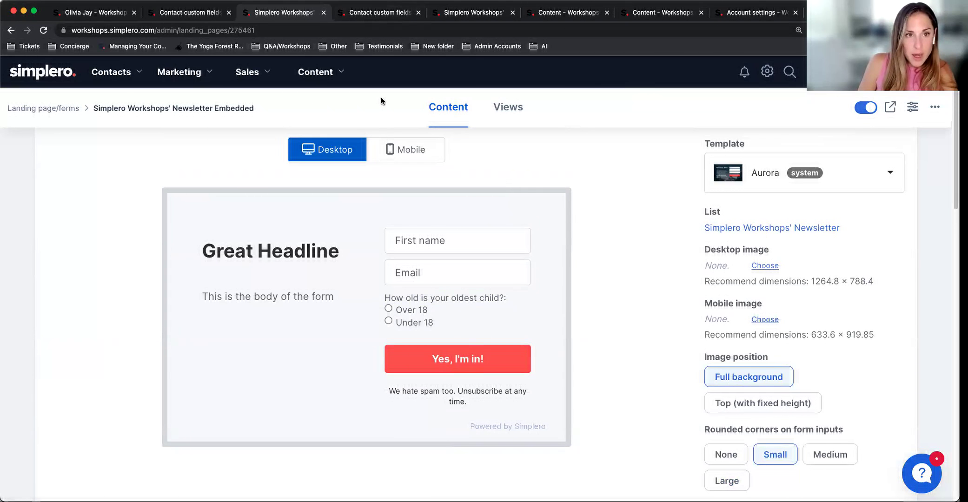
From the second custom fields browser tab, go to the landing pages and forms overview and open the first Blank landing page in the editor
left_click(358, 15)
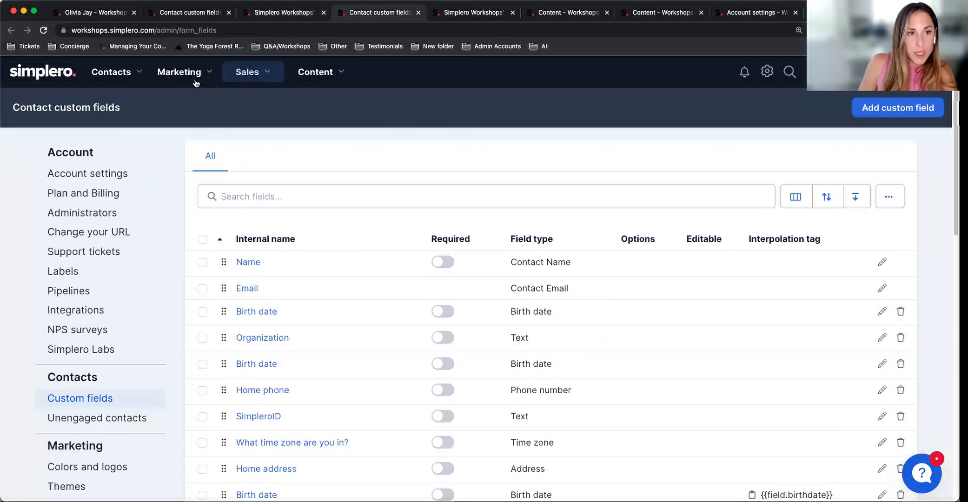
left_click(181, 71)
left_click(245, 204)
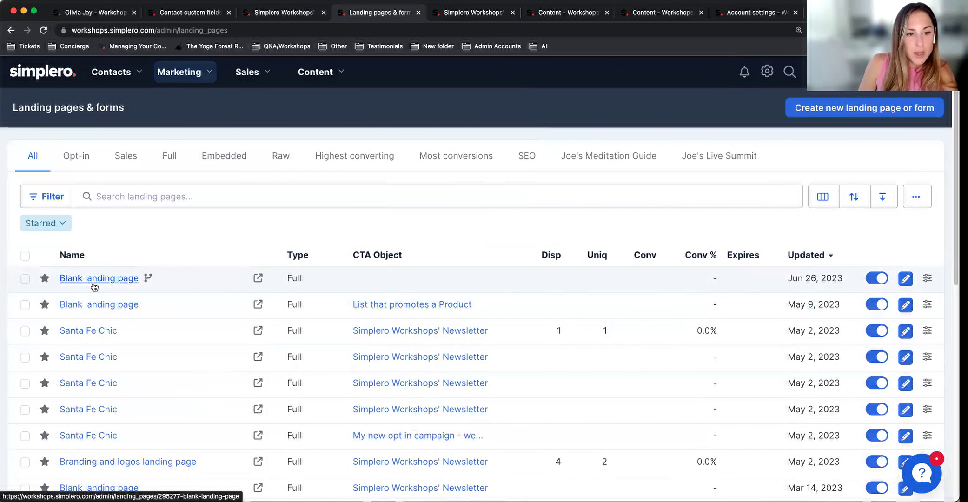
left_click(99, 280)
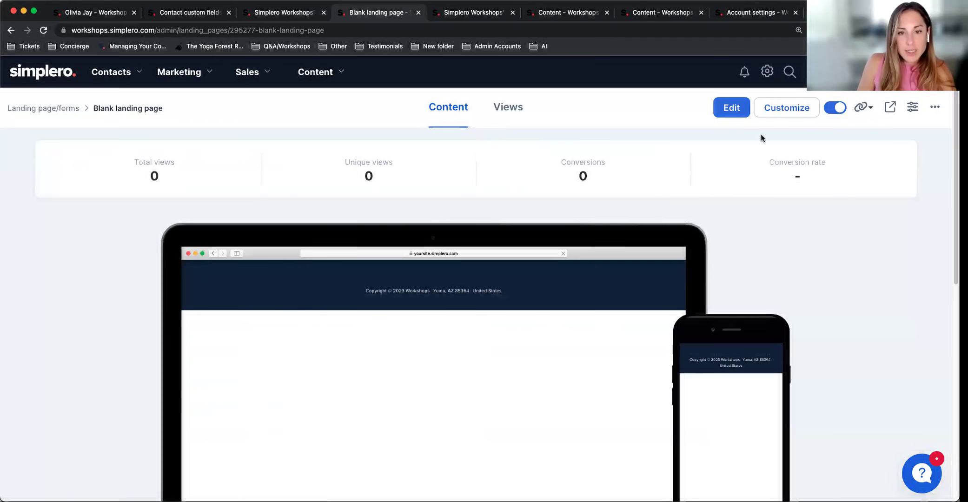
left_click(890, 108)
left_click(18, 67)
left_click(28, 89)
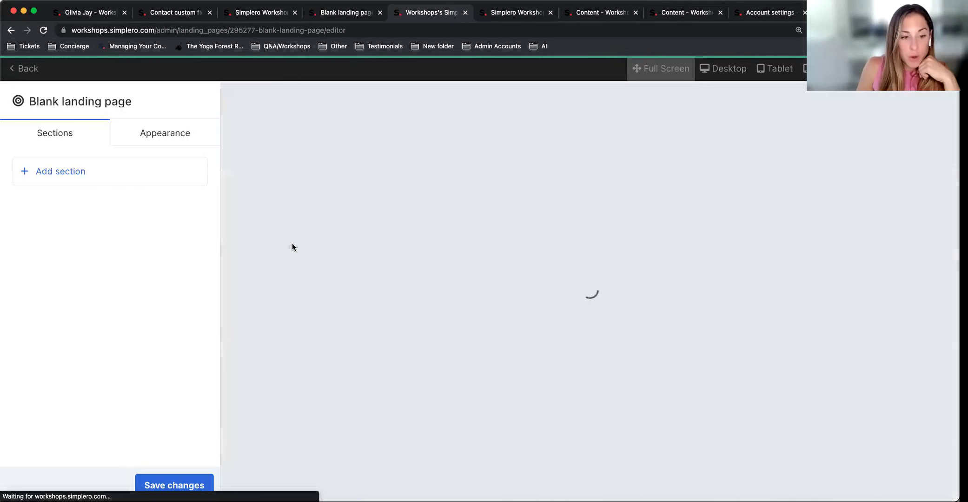
Add a List signup section to the blank landing page
left_click(58, 174)
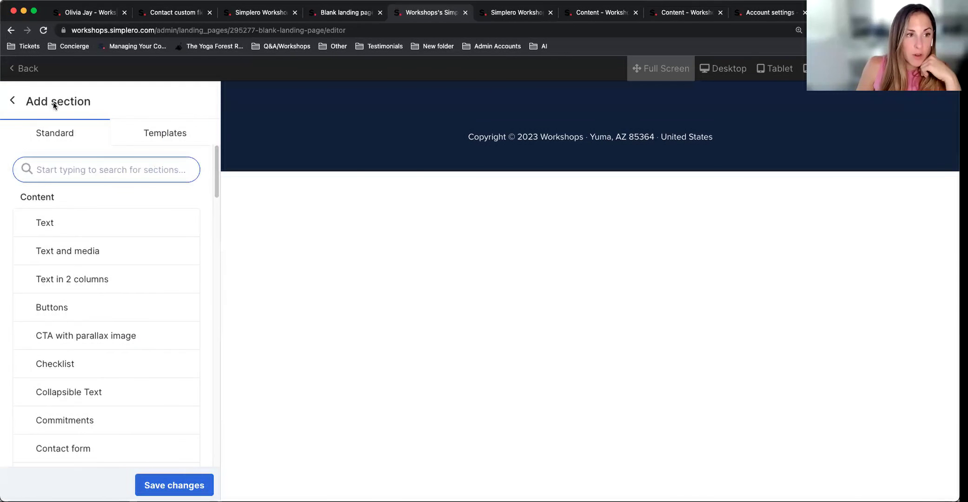
scroll(86, 339, "down", 9)
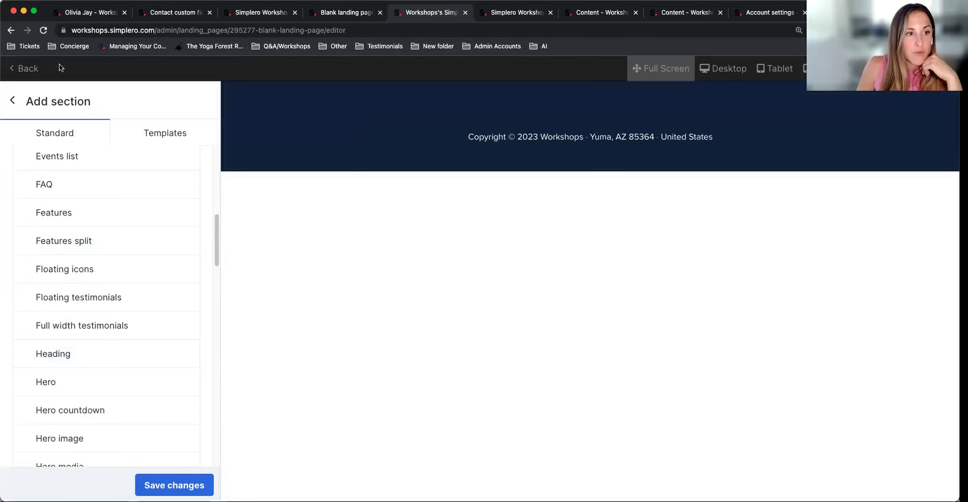
scroll(77, 272, "down", 10)
scroll(81, 281, "down", 6)
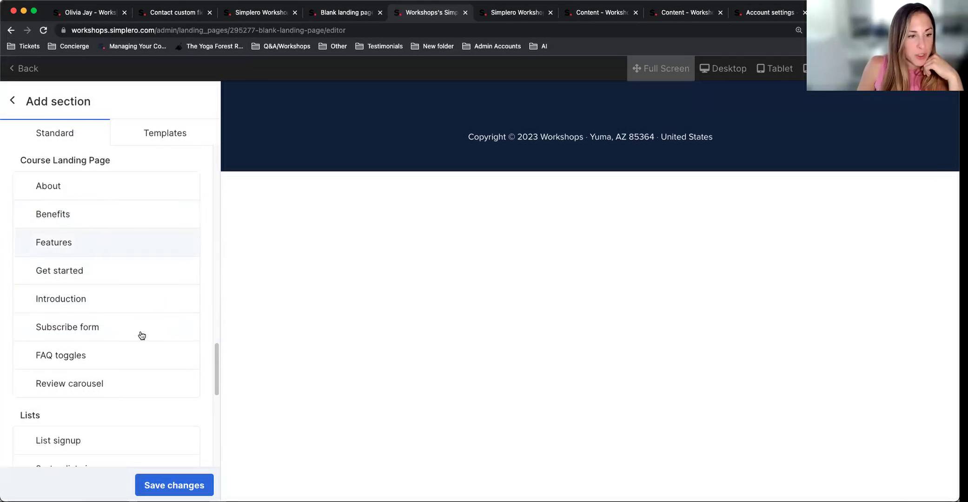
scroll(116, 342, "down", 3)
left_click(172, 357)
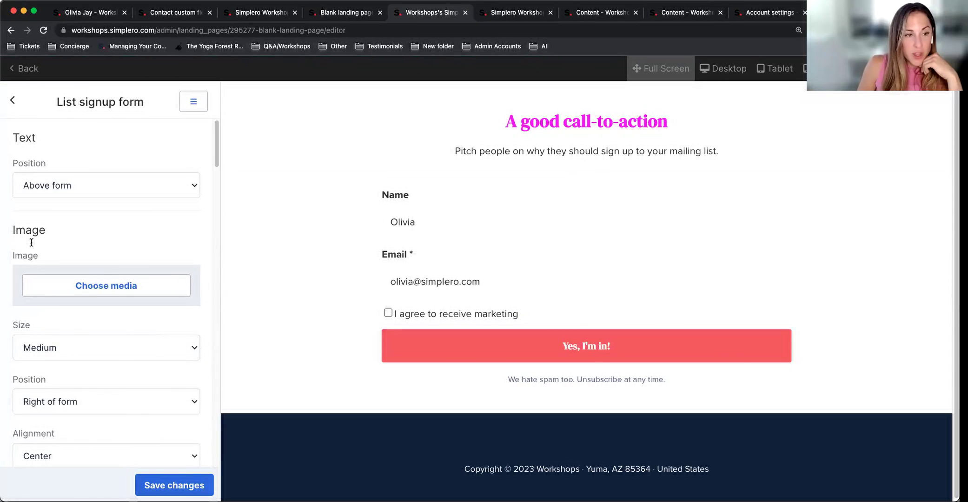
Include the Home phone field and the second Birth date field in the list signup form
scroll(207, 186, "down", 10)
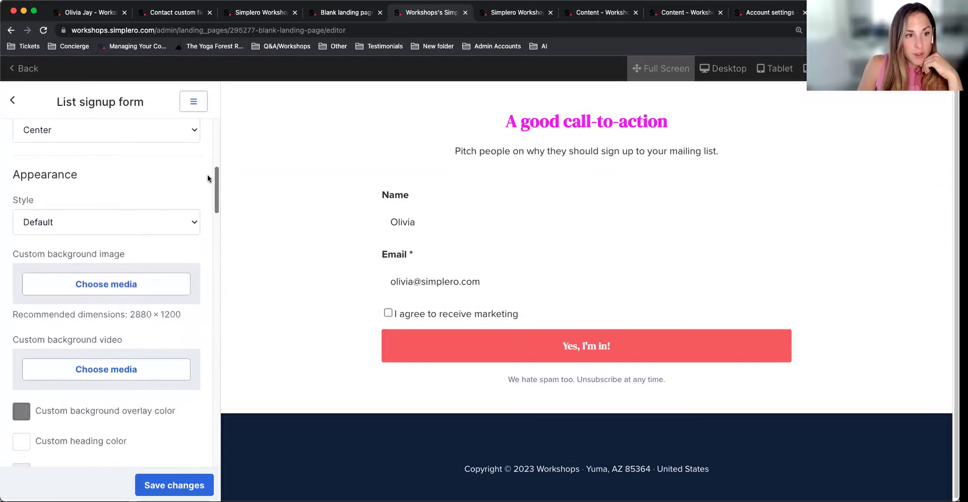
scroll(200, 229, "down", 4)
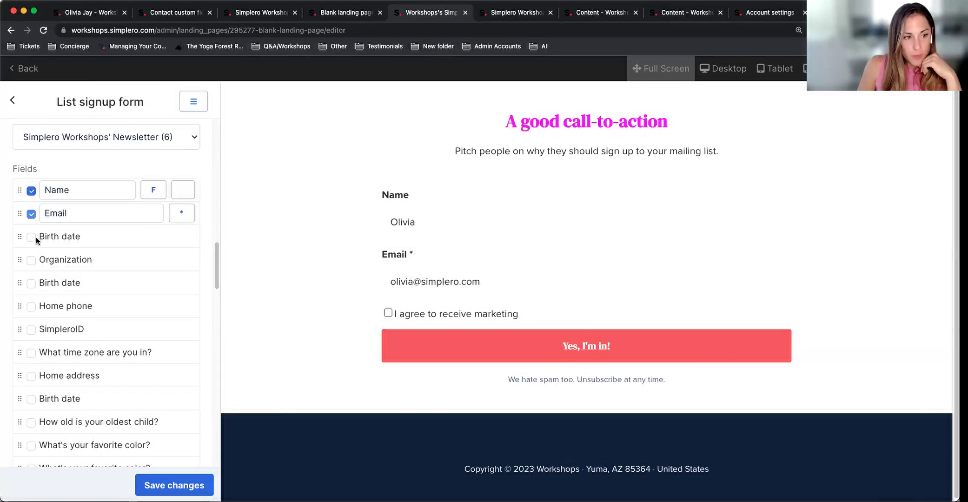
left_click(32, 306)
left_click(31, 283)
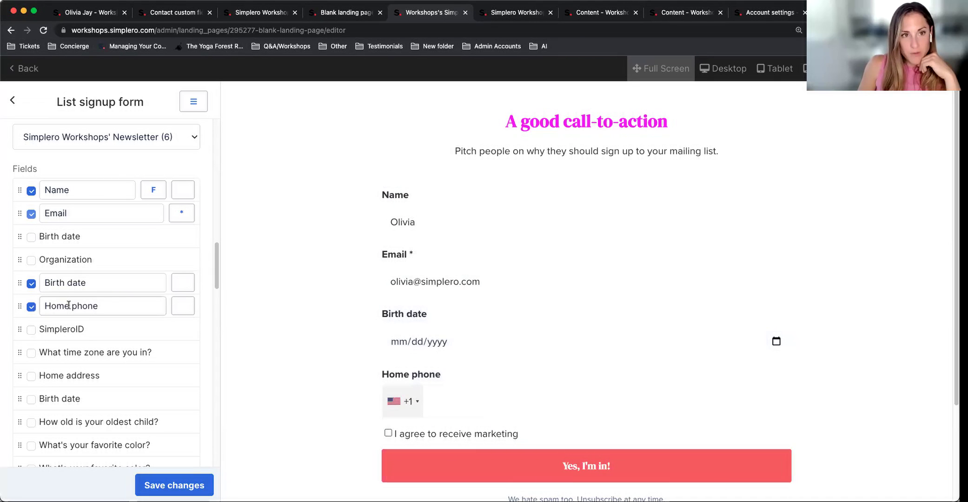
Return to the contact's page in its browser tab and examine the purchases, deals and notes sections
left_click(158, 12)
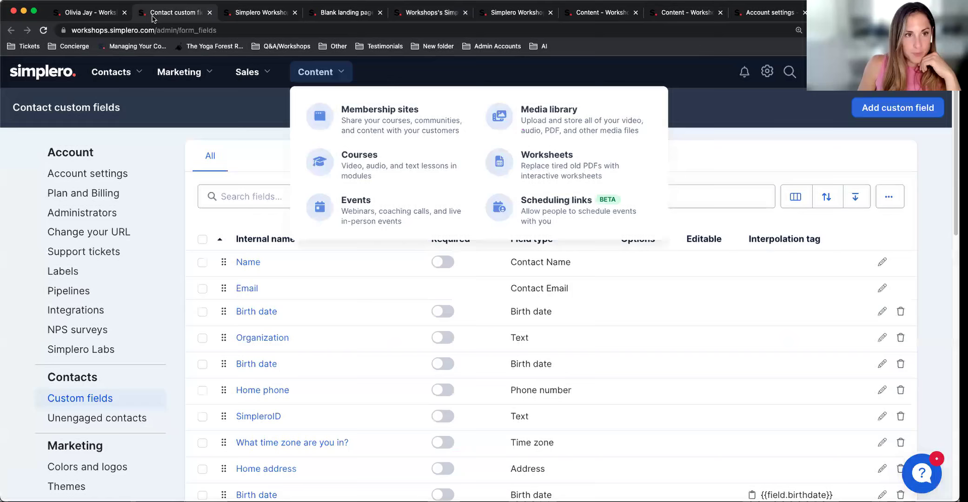
left_click(86, 12)
left_click(325, 159)
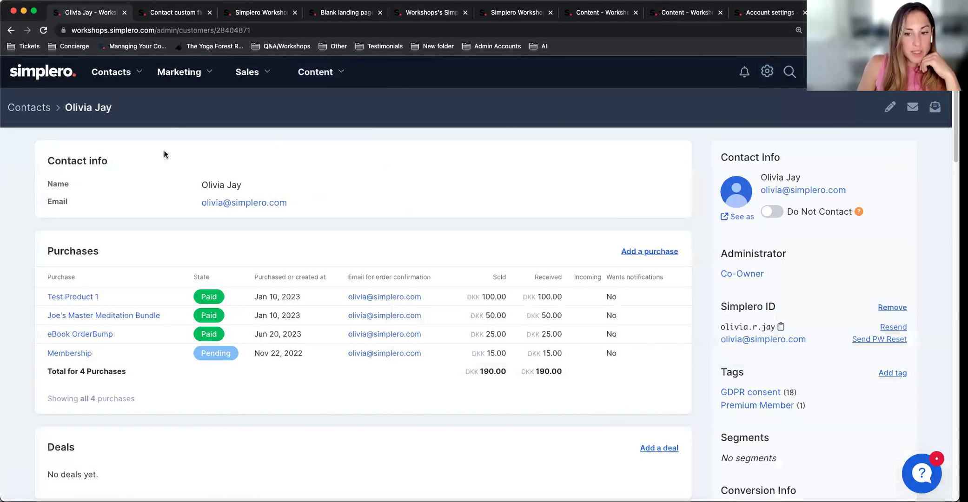
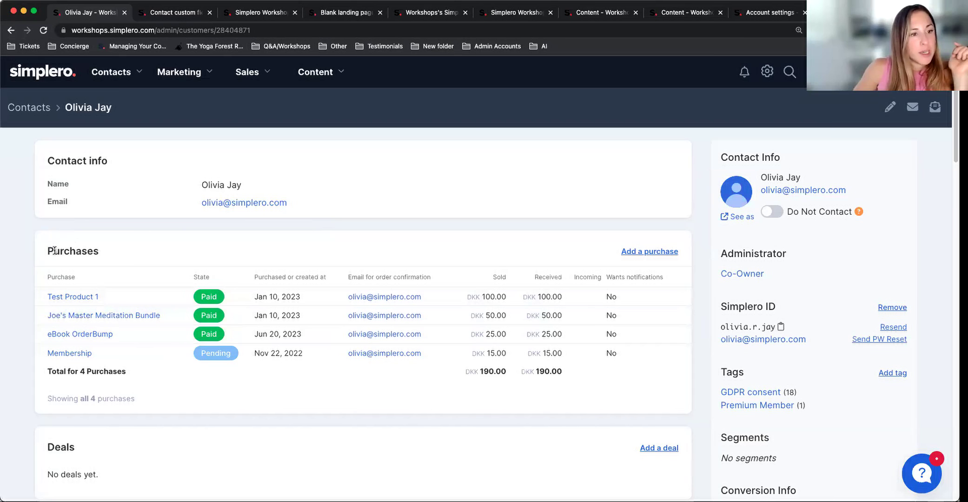
left_click_drag(115, 255, 51, 251)
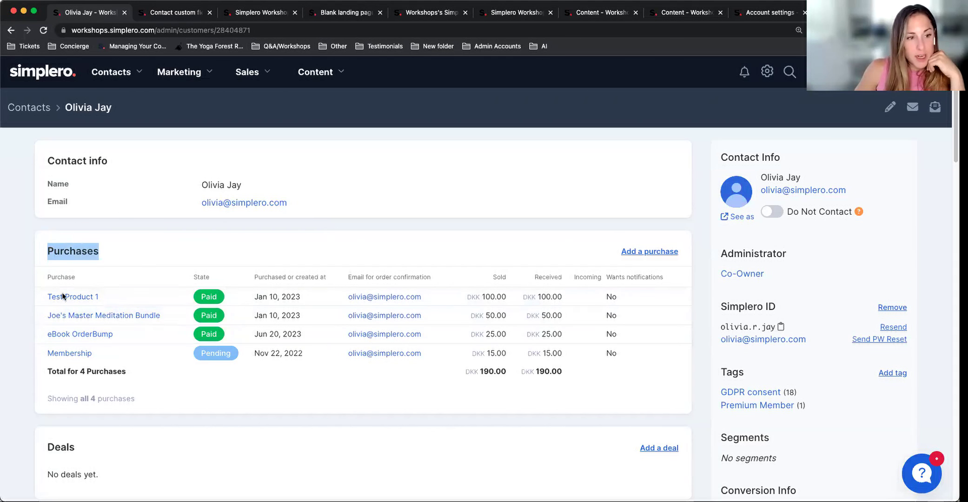
scroll(155, 430, "down", 3)
scroll(156, 430, "down", 2)
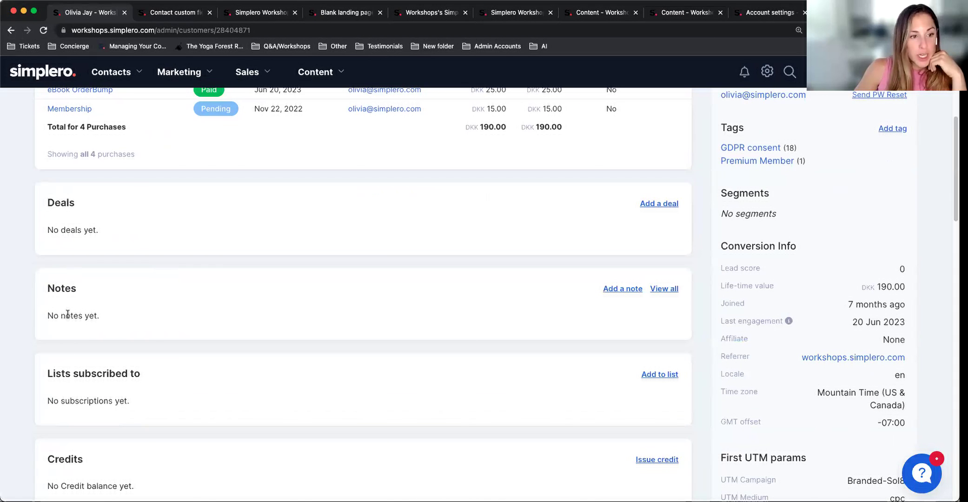
Start a new entry of type Note for the contact and title it "Thursday Meeting"
left_click(616, 294)
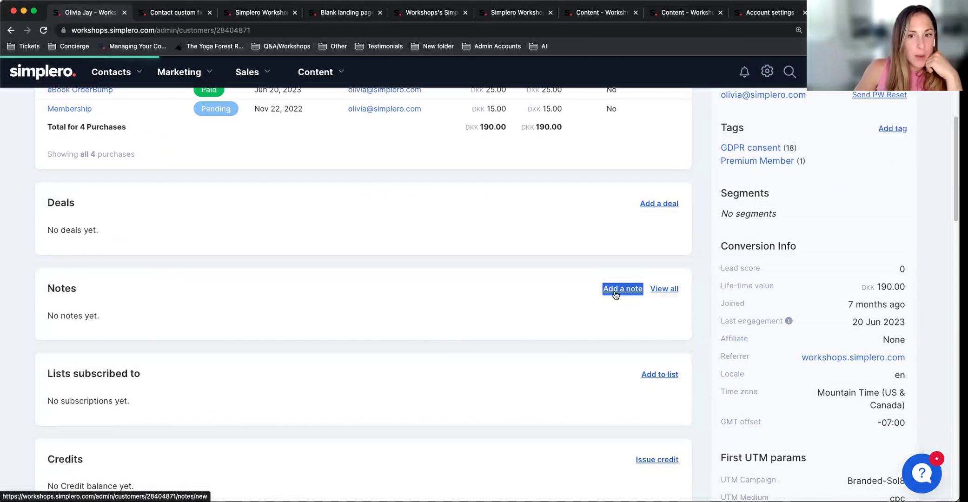
left_click(668, 167)
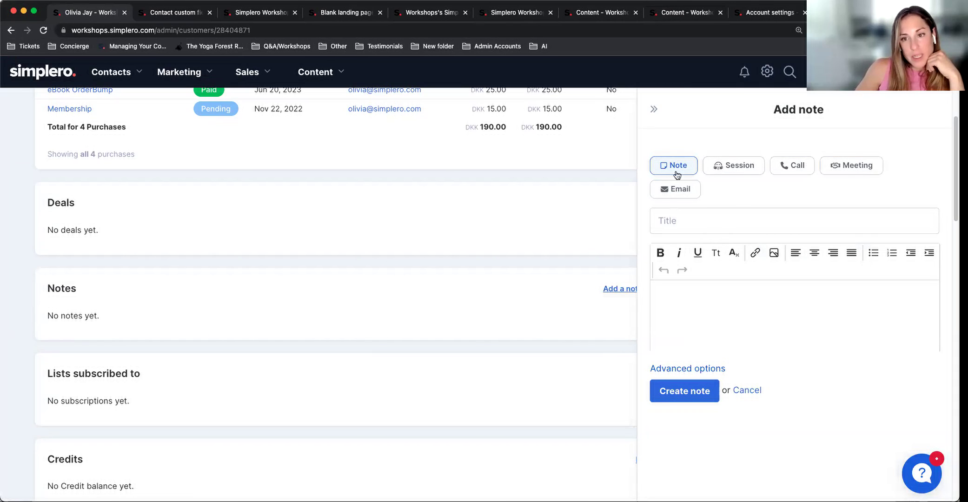
left_click(675, 234)
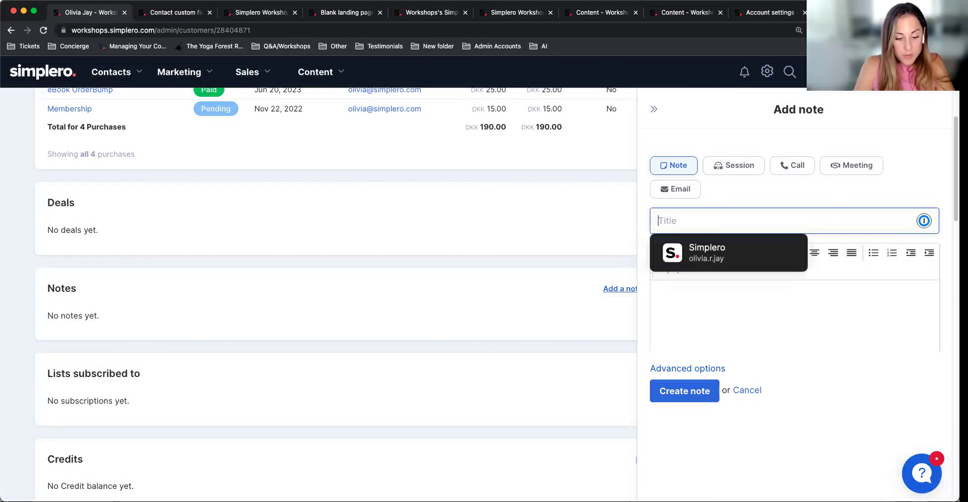
type("Through")
key("BackSpace")
key("BackSpace")
key("BackSpace")
key("BackSpace")
type("ursday m")
key("BackSpace")
type("Meeting")
Enter "Notes" as the note's body text and create the note
left_click(680, 324)
left_click(752, 321)
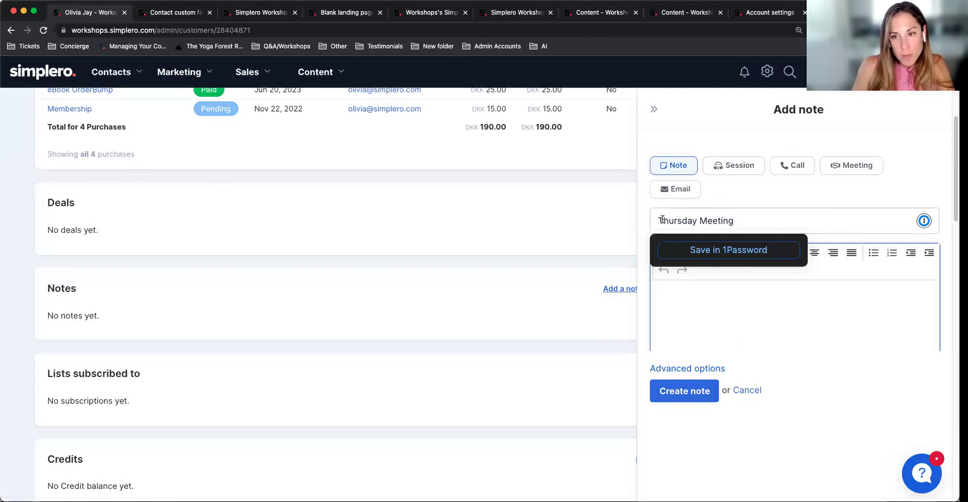
type("Notes")
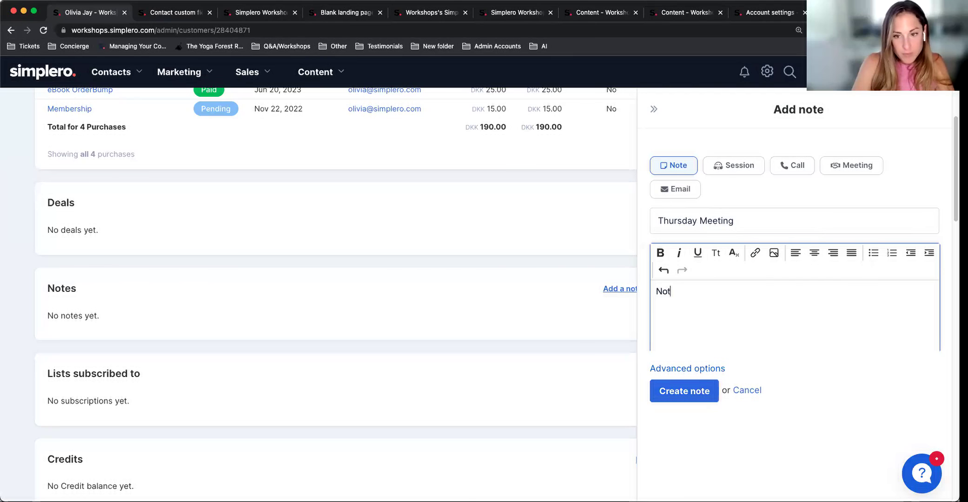
left_click(664, 391)
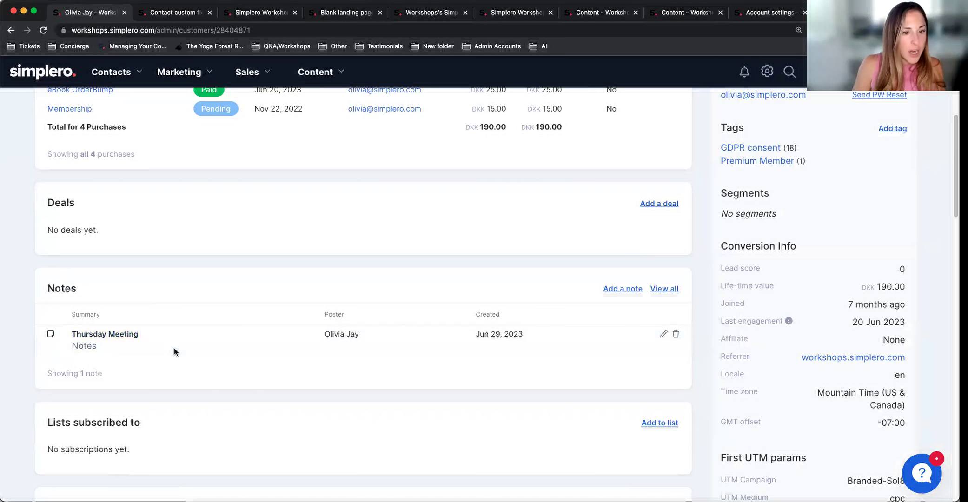
Examine the contact's notes, list subscriptions, credits, membership site access and automations
left_click(96, 296)
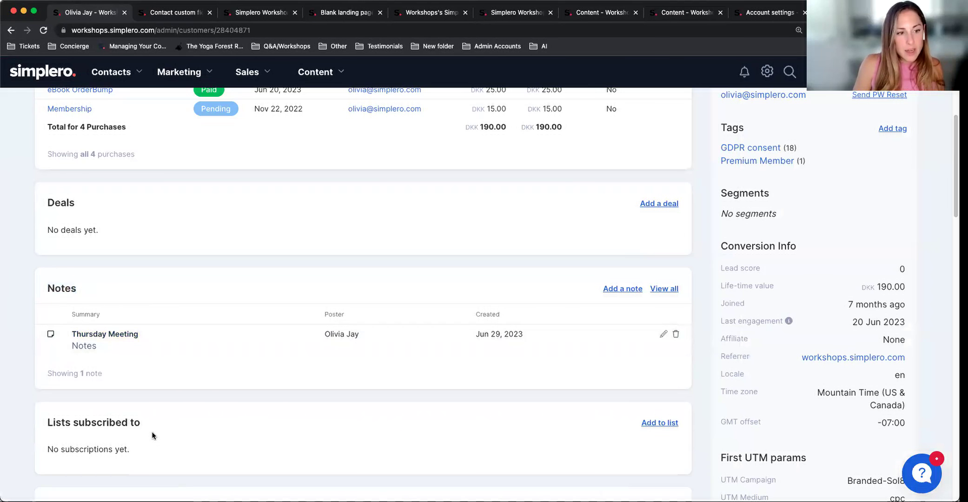
scroll(184, 437, "down", 4)
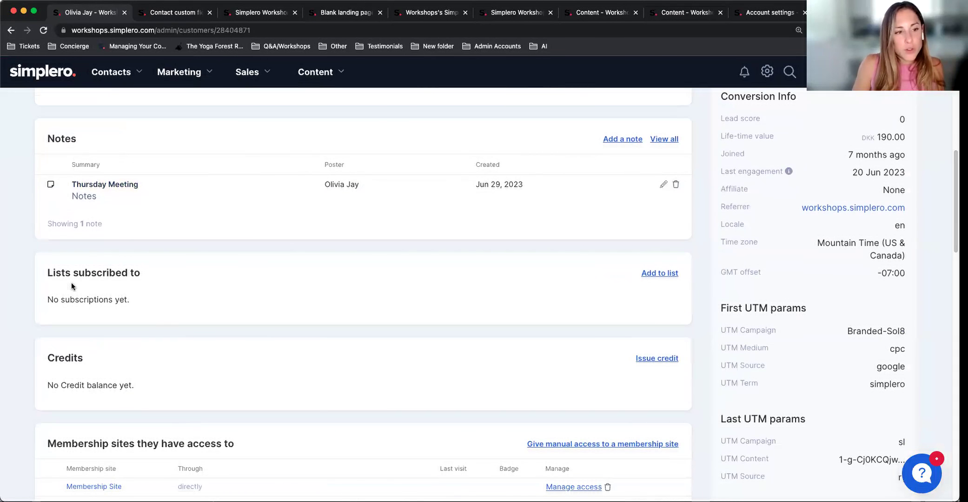
left_click_drag(48, 270, 144, 275)
left_click(143, 275)
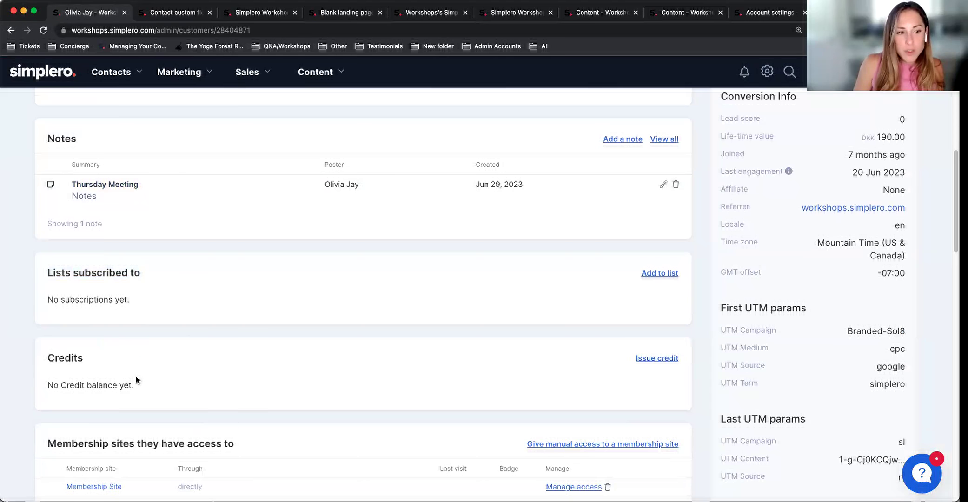
left_click_drag(47, 356, 146, 357)
left_click(146, 356)
scroll(184, 380, "down", 6)
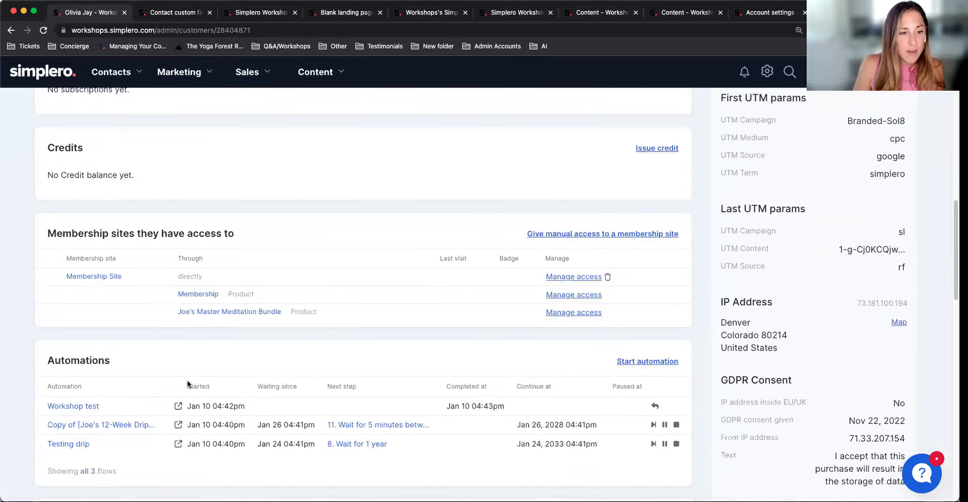
Examine the membership site access, automations and tickets sections on the contact's page
left_click_drag(48, 205, 299, 185)
left_click(286, 185)
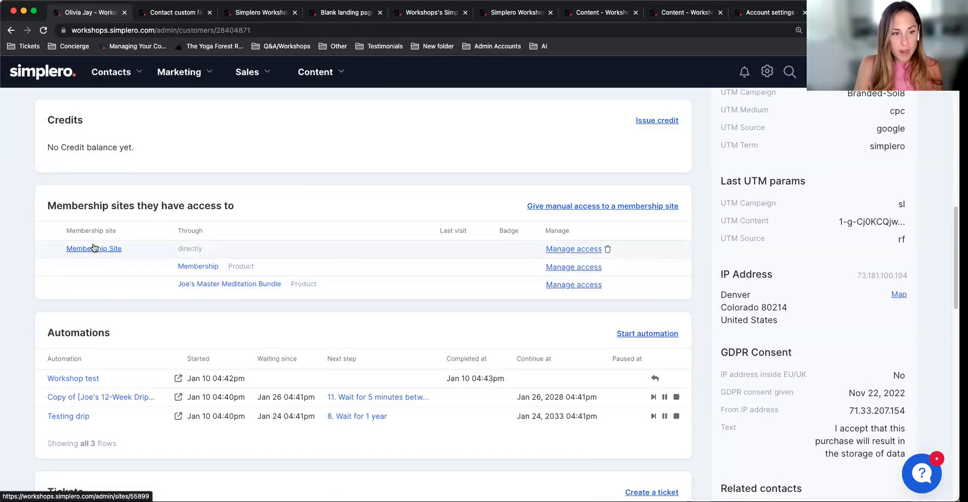
scroll(116, 270, "down", 2)
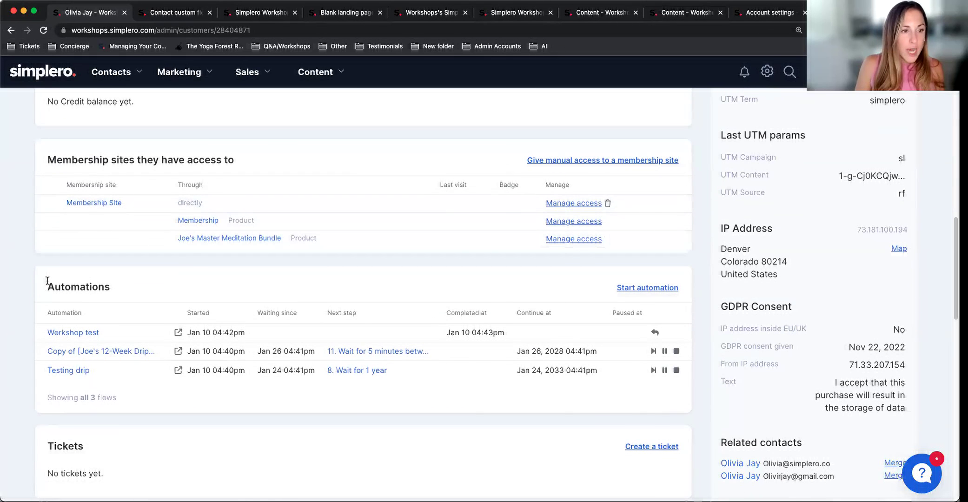
left_click_drag(46, 281, 152, 300)
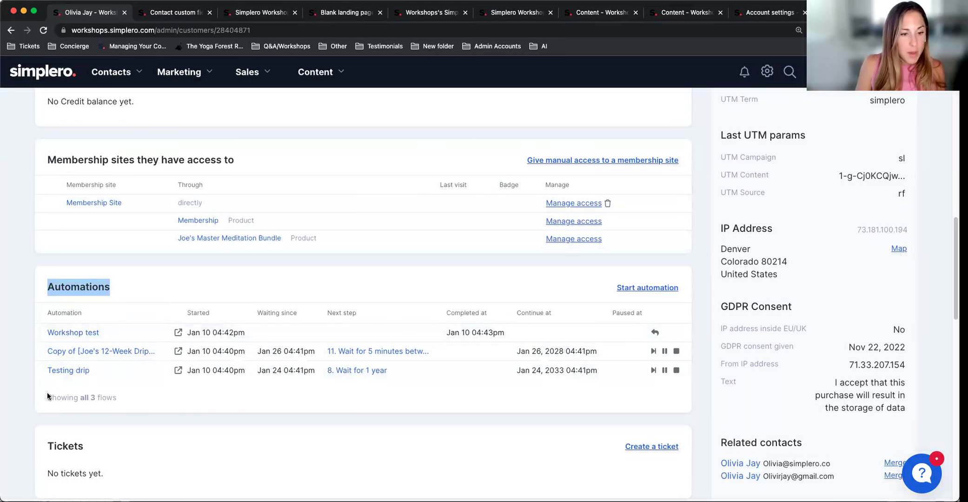
scroll(258, 432, "down", 5)
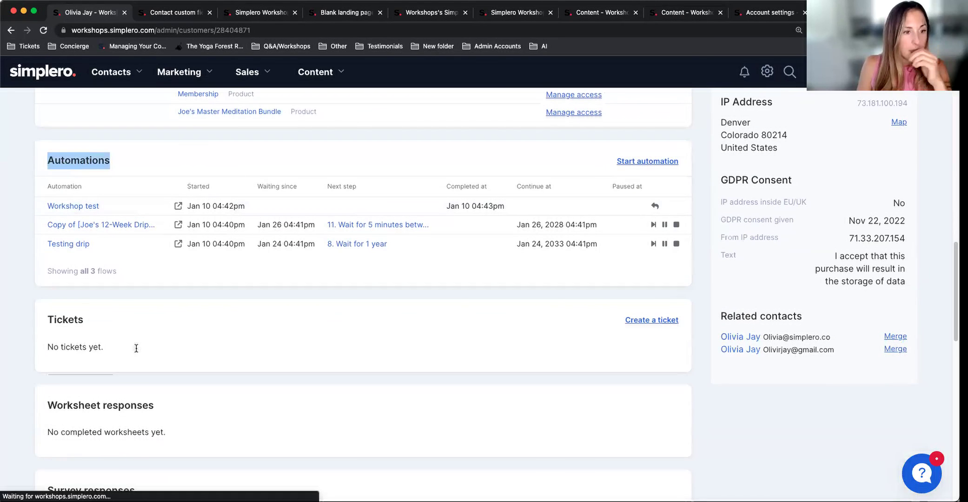
left_click(61, 321)
double_click(60, 321)
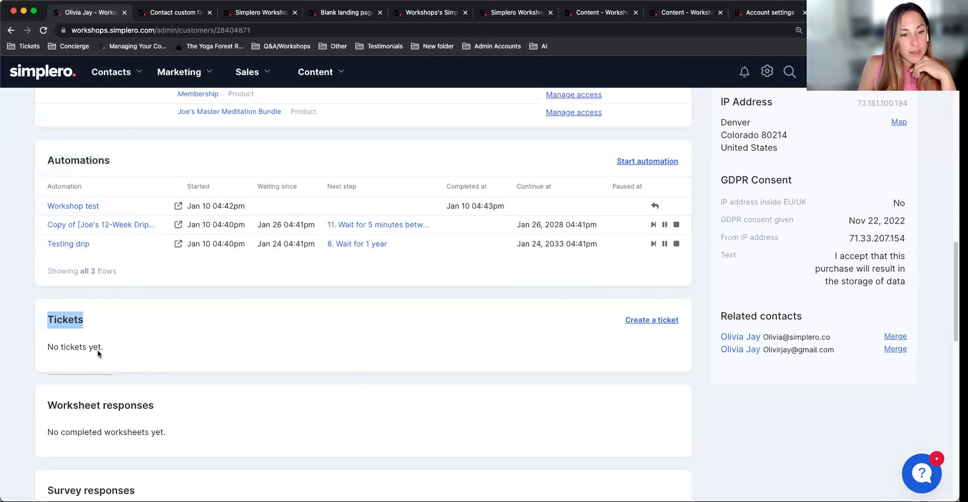
left_click(47, 306)
left_click_drag(95, 321, 42, 324)
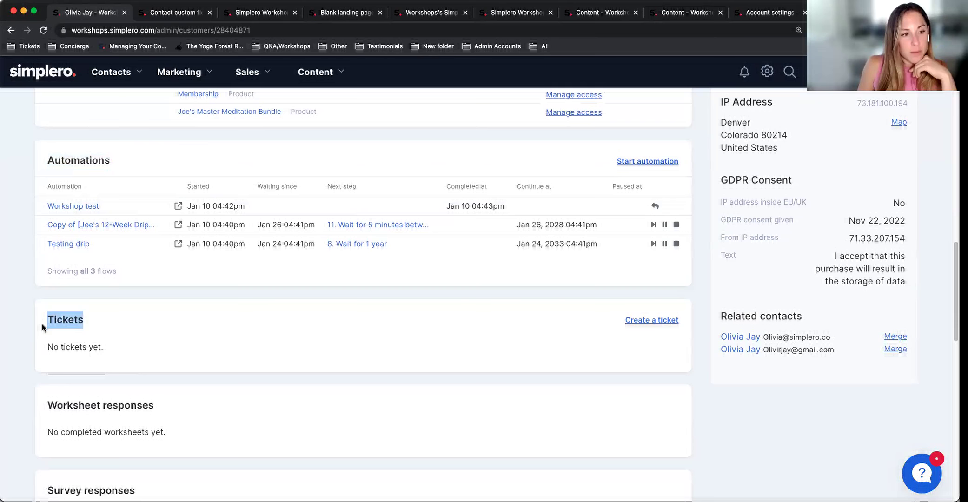
left_click(100, 336)
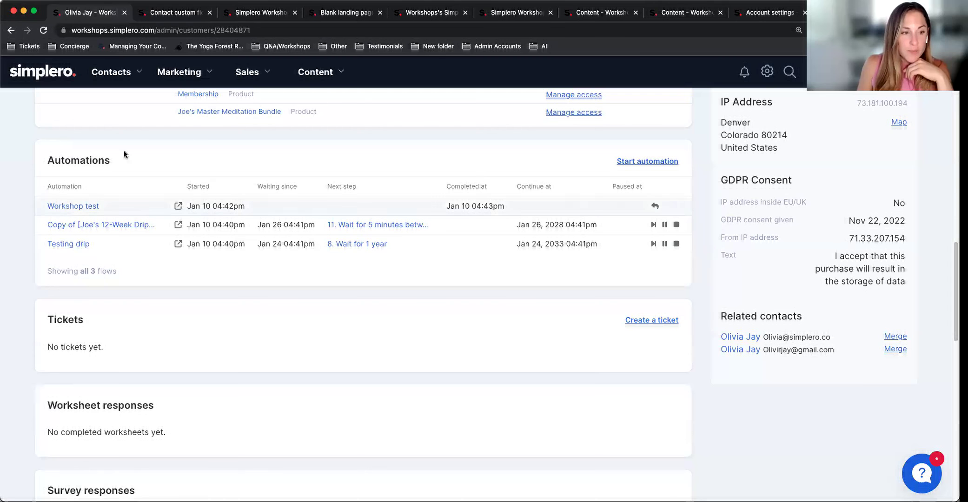
Open the account's support tickets overview in a new browser tab and switch to it
left_click(114, 78)
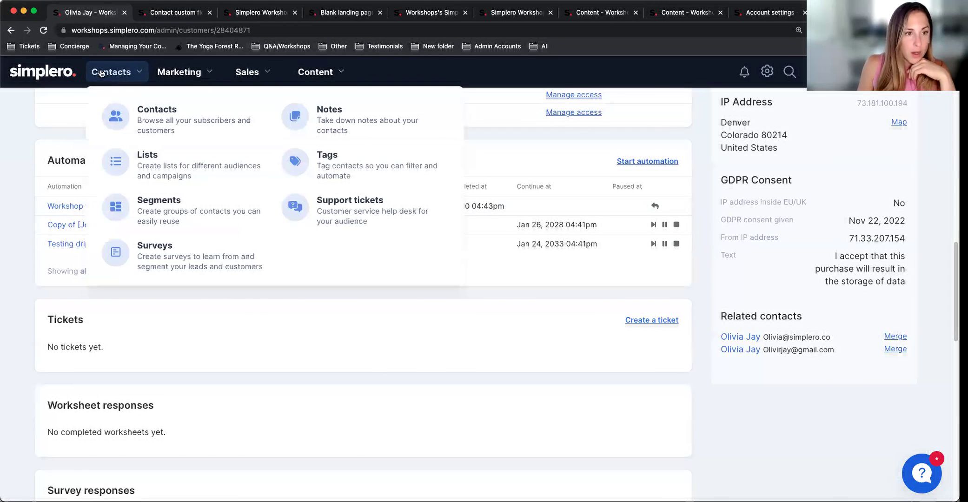
right_click(349, 209)
left_click(379, 213)
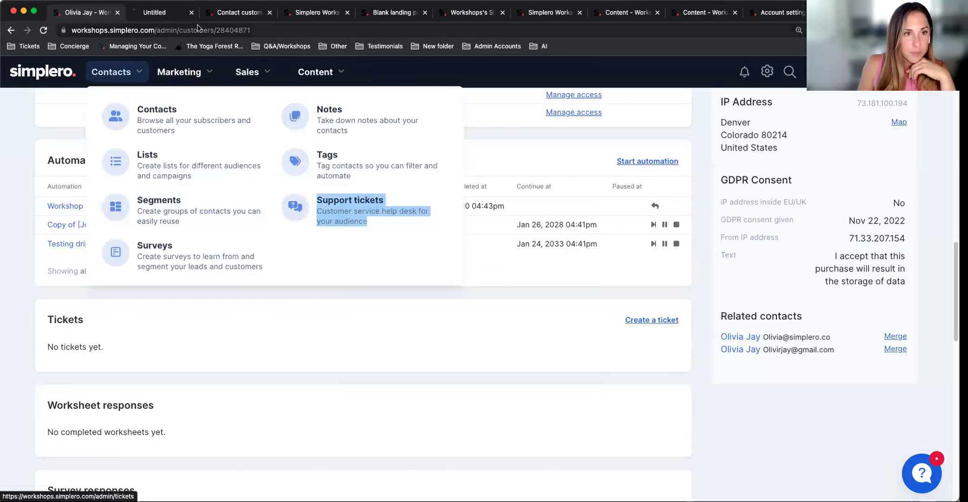
key("ctrl+Tab")
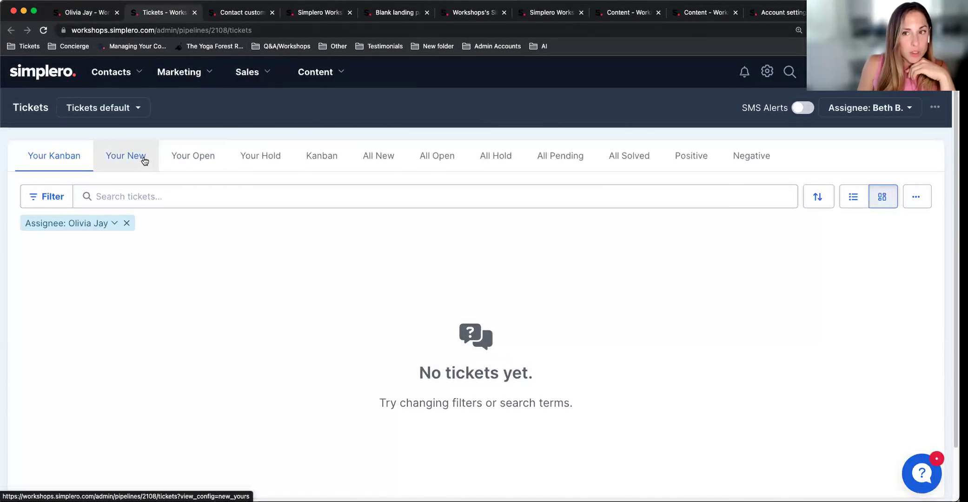
Open the support tickets settings and examine the incoming support ticket email address
left_click(767, 71)
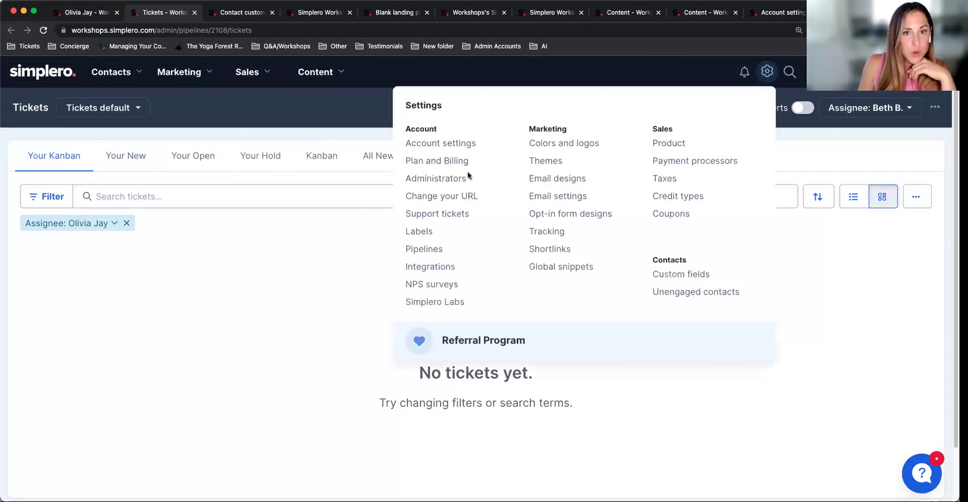
left_click(460, 217)
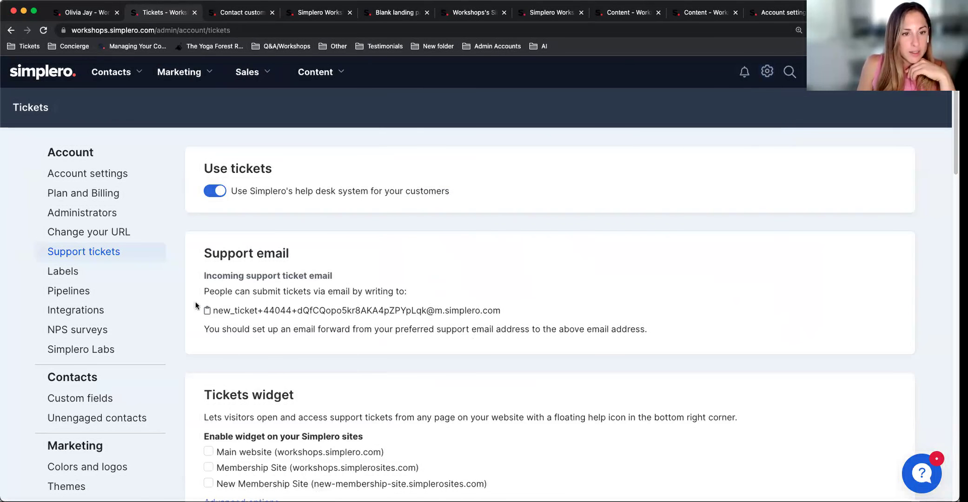
left_click_drag(492, 317, 238, 297)
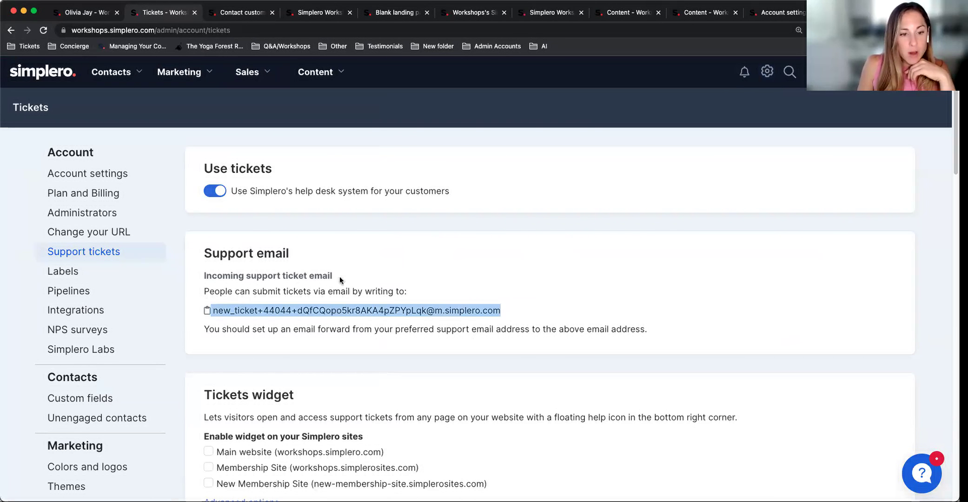
left_click(359, 275)
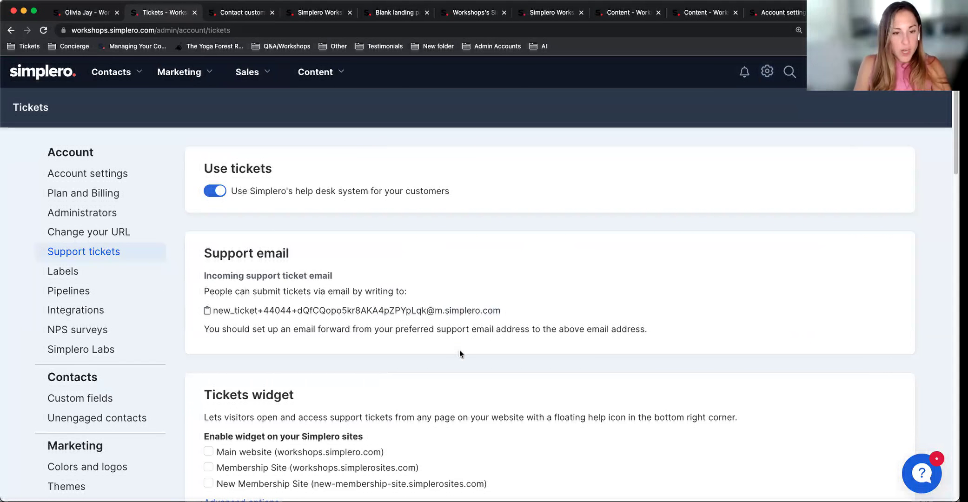
Examine the options for enabling the tickets widget on sites, briefly opening the floating help widget as an example
scroll(459, 349, "down", 3)
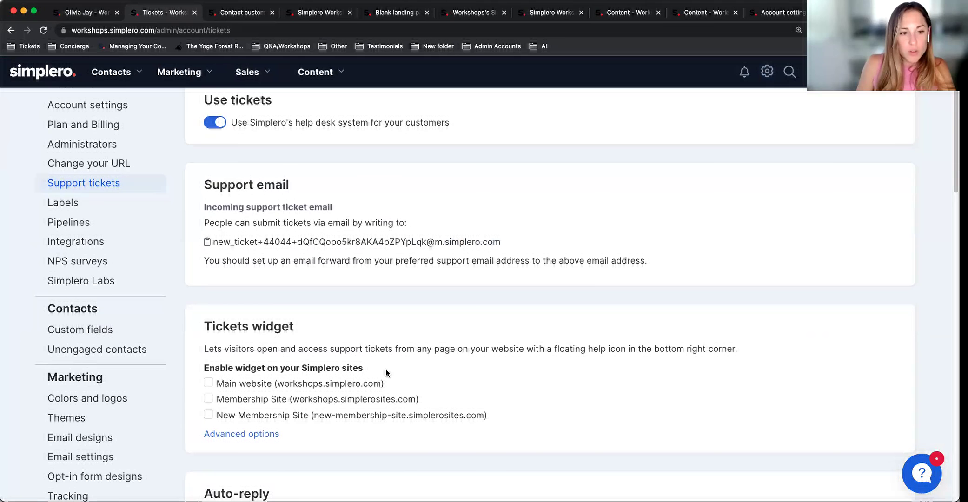
left_click_drag(384, 369, 186, 363)
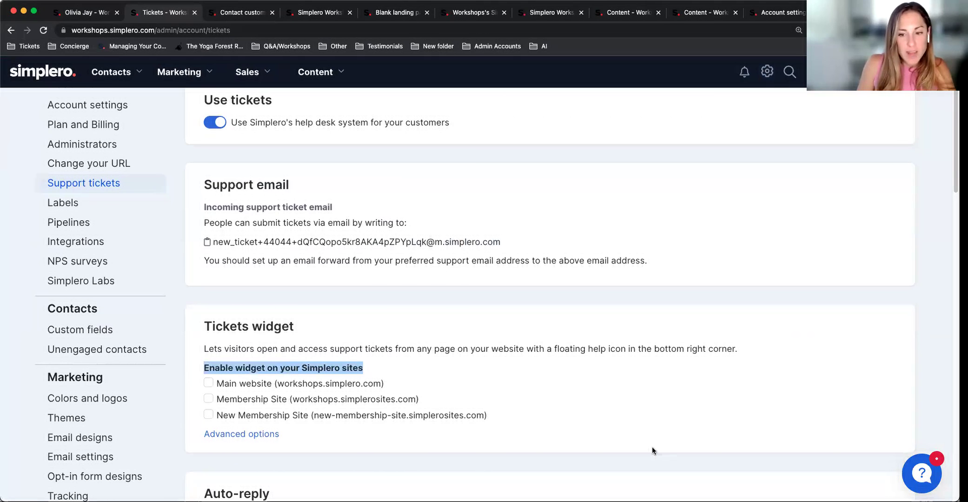
left_click(924, 460)
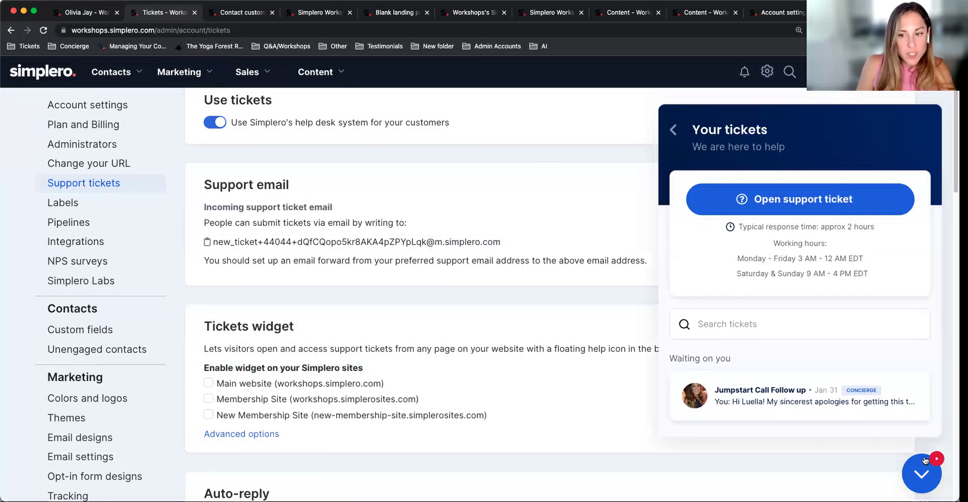
left_click(924, 460)
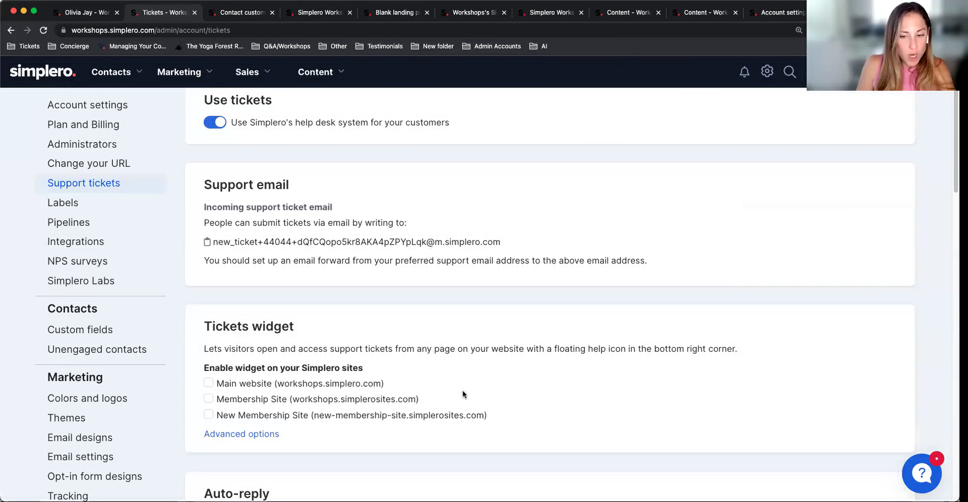
left_click(208, 398)
left_click(208, 414)
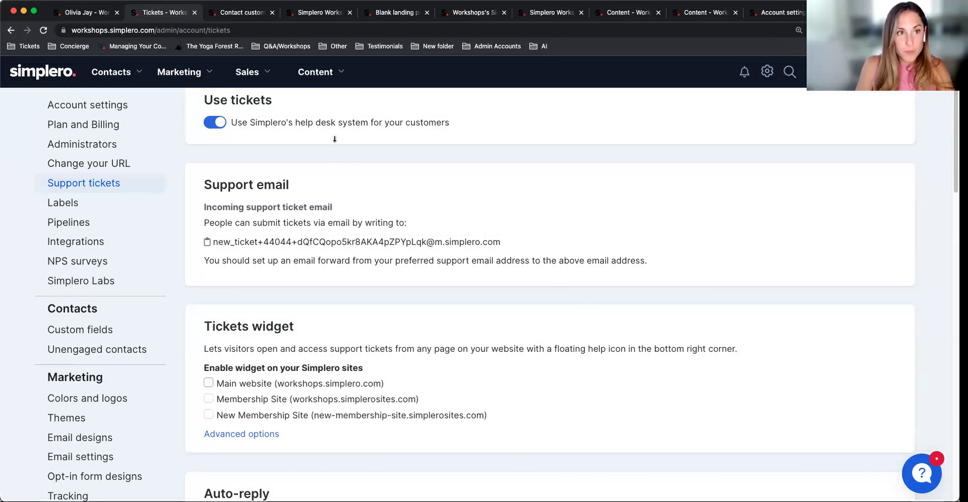
Return to the contact's page in its browser tab and examine the worksheet responses, survey responses, receipts and payment methods
left_click(93, 14)
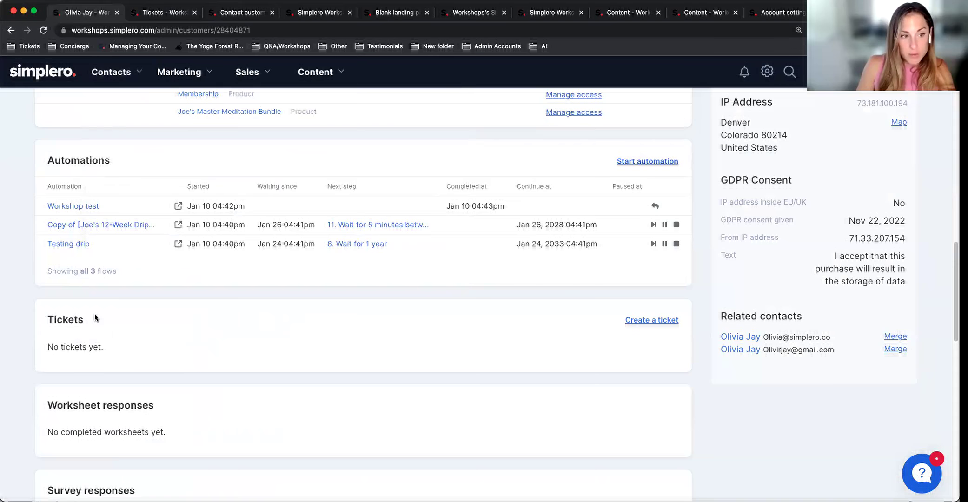
scroll(119, 281, "down", 3)
left_click_drag(145, 282, 186, 232)
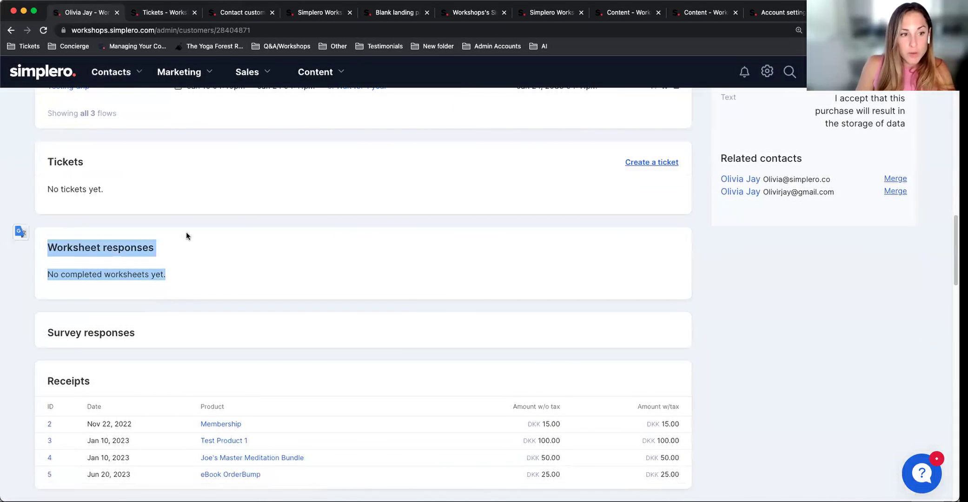
left_click(244, 229)
left_click_drag(44, 337, 167, 334)
left_click(168, 335)
scroll(177, 330, "down", 2)
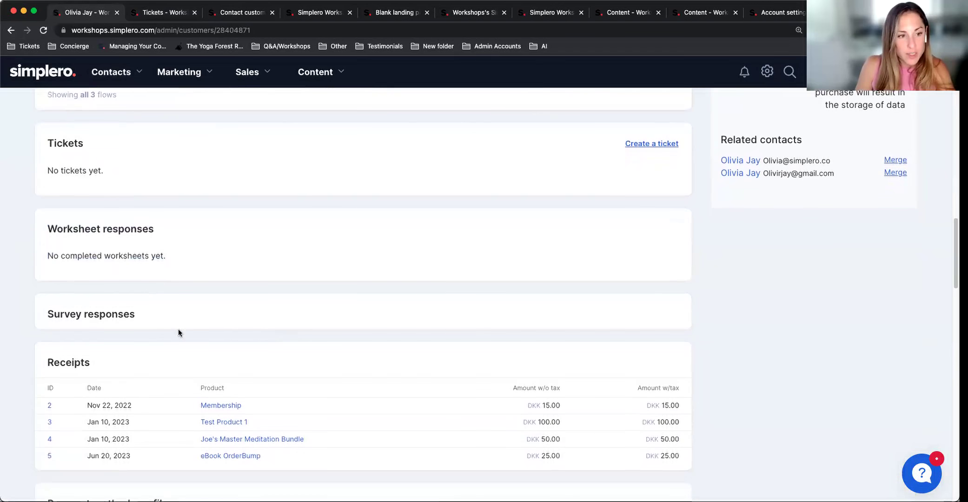
scroll(143, 351, "down", 1)
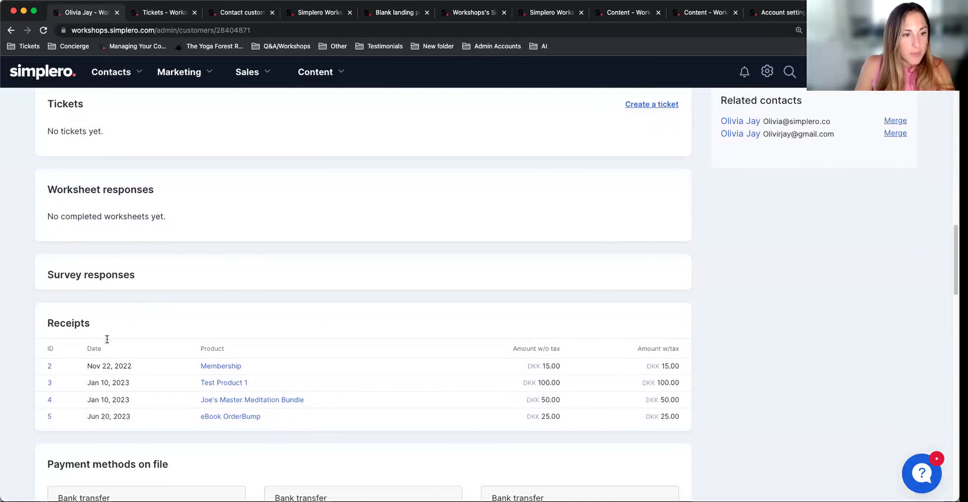
left_click_drag(43, 323, 186, 320)
scroll(313, 333, "down", 10)
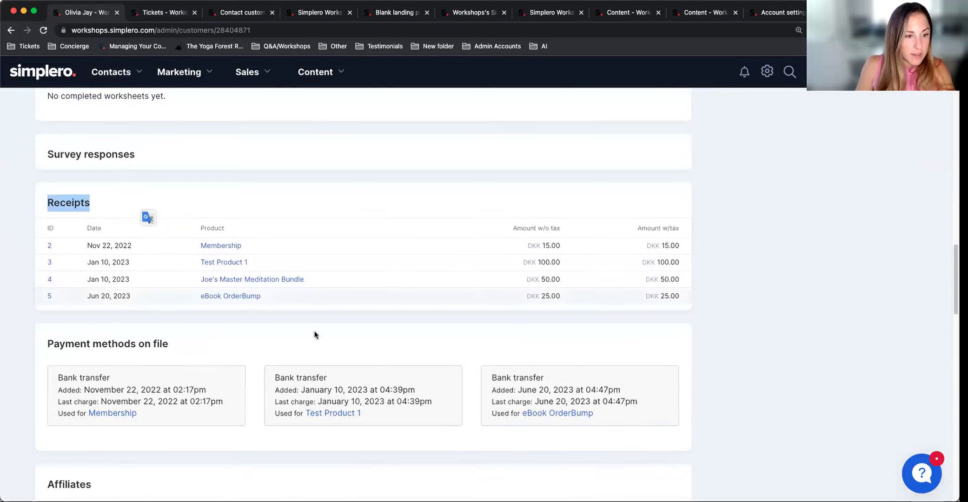
Examine the affiliates, scheduled events and sent emails sections on the contact's page
scroll(172, 350, "down", 6)
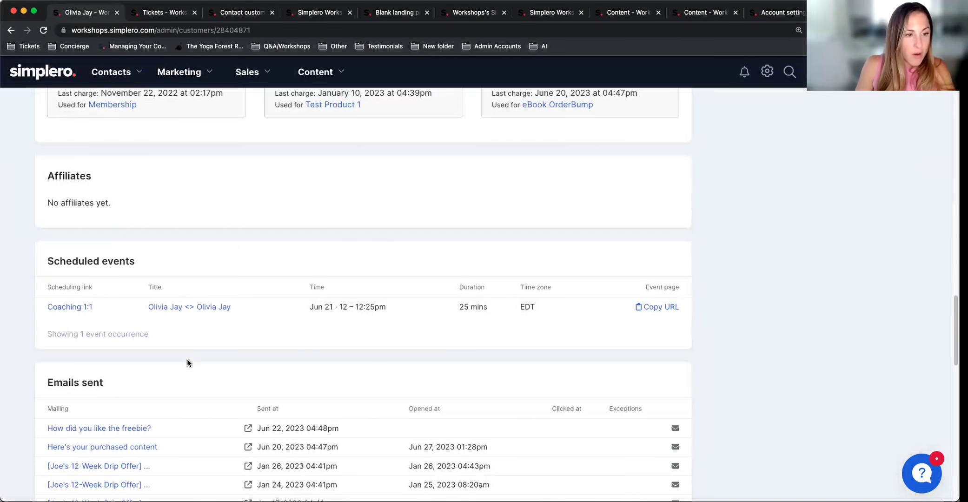
left_click_drag(46, 259, 199, 264)
left_click(233, 293)
scroll(280, 325, "down", 1)
scroll(280, 323, "down", 8)
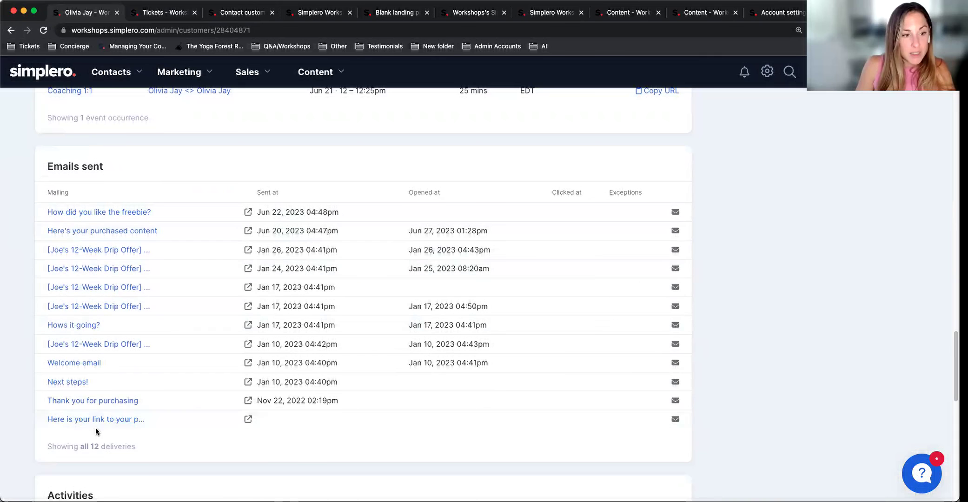
left_click_drag(49, 163, 112, 164)
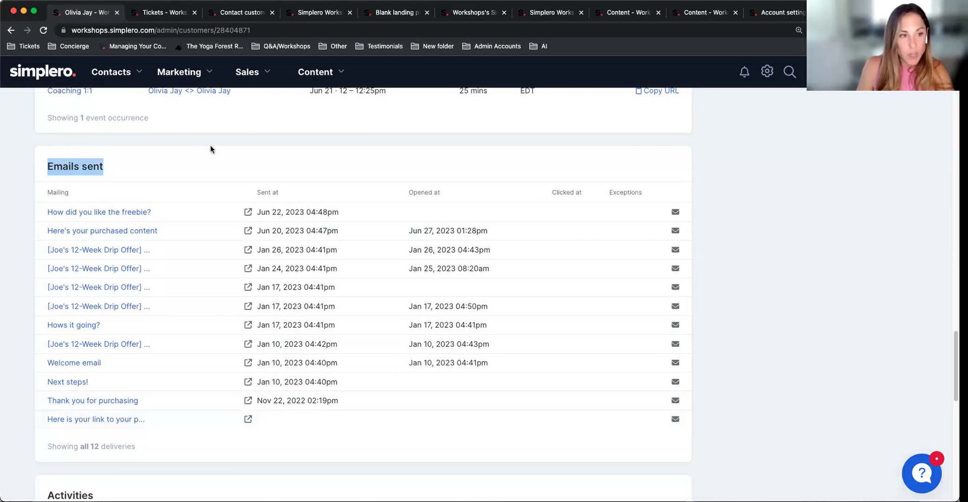
left_click(167, 231)
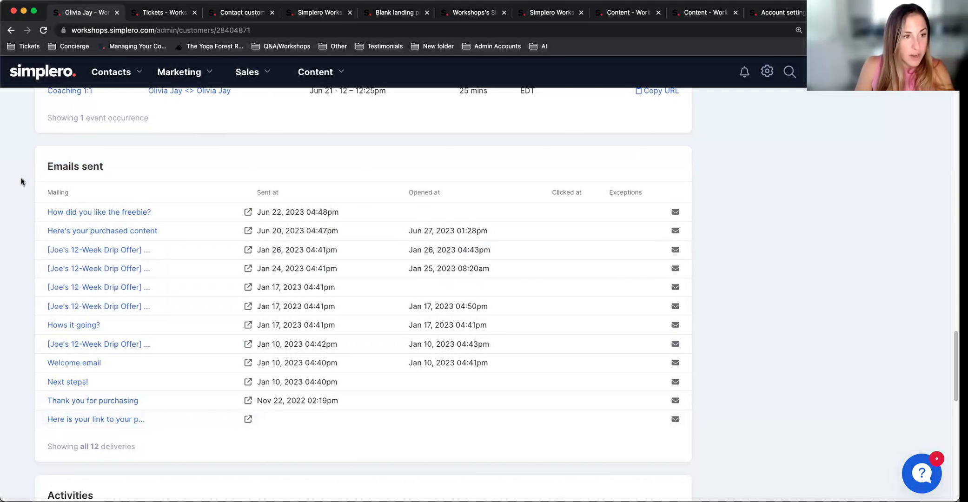
Examine the contact's activity history, including opened emails, and return to the contact info and purchases overview
left_click_drag(21, 177, 33, 162)
scroll(240, 309, "down", 7)
scroll(240, 313, "down", 1)
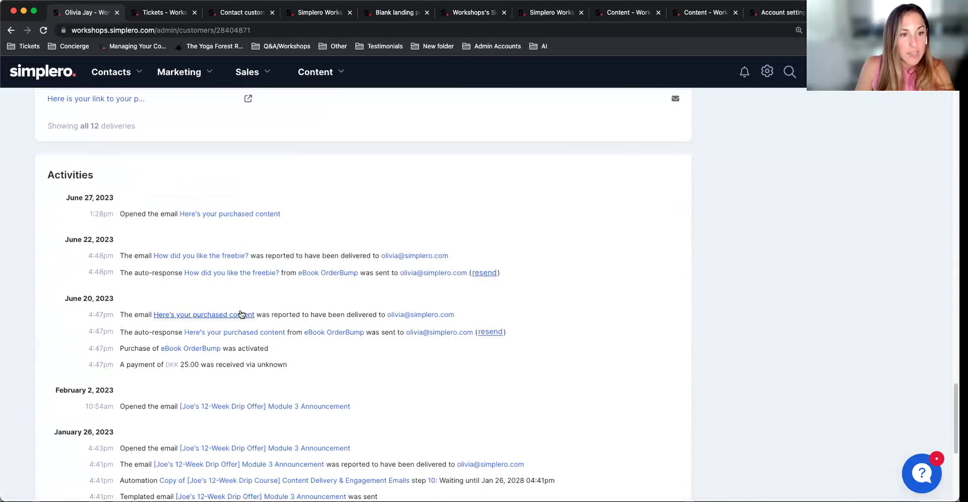
left_click_drag(48, 174, 99, 179)
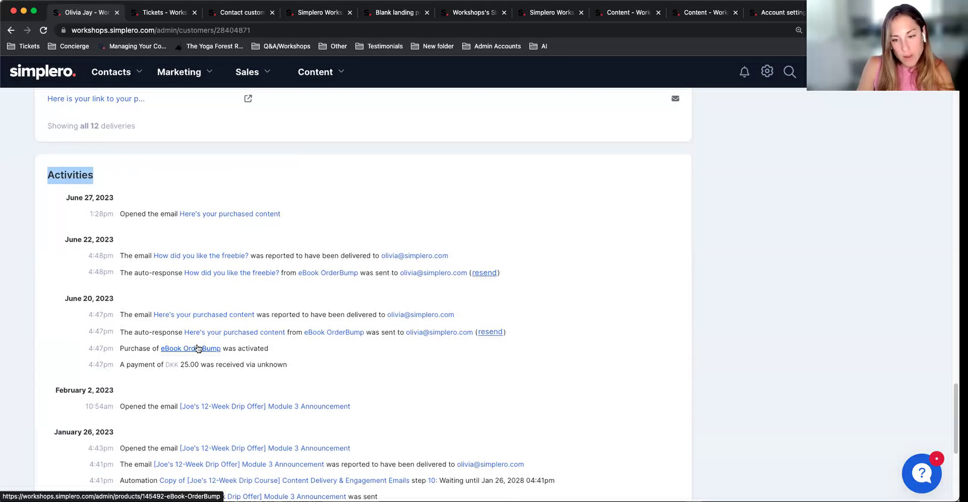
scroll(161, 422, "down", 3)
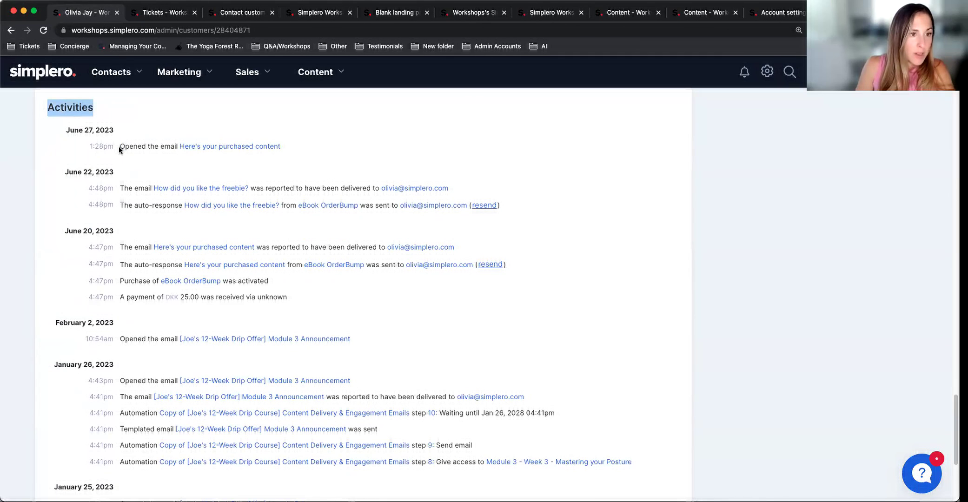
left_click_drag(118, 146, 325, 157)
left_click(365, 161)
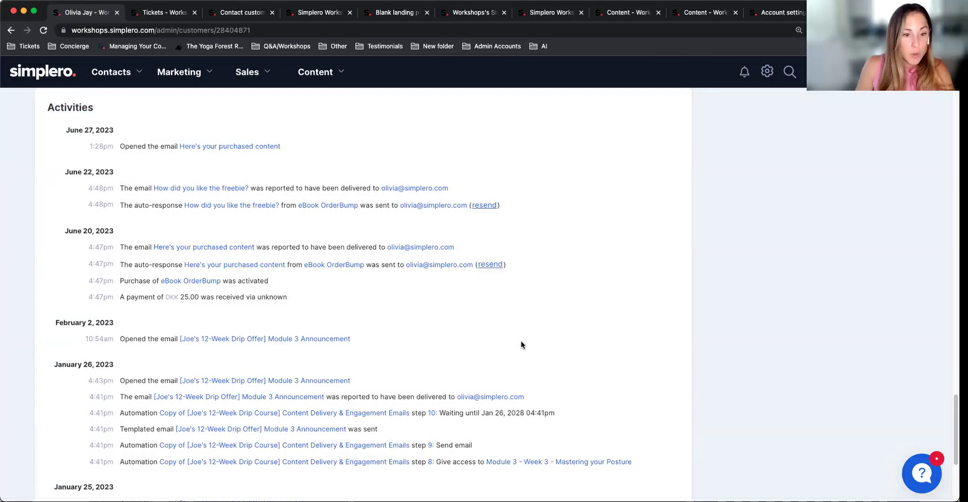
scroll(521, 342, "down", 5)
scroll(522, 342, "up", 15)
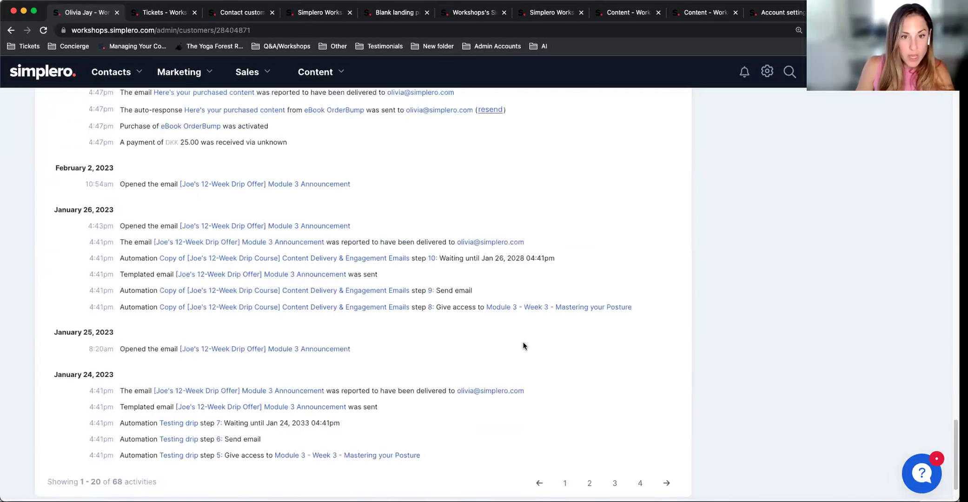
scroll(525, 344, "up", 8)
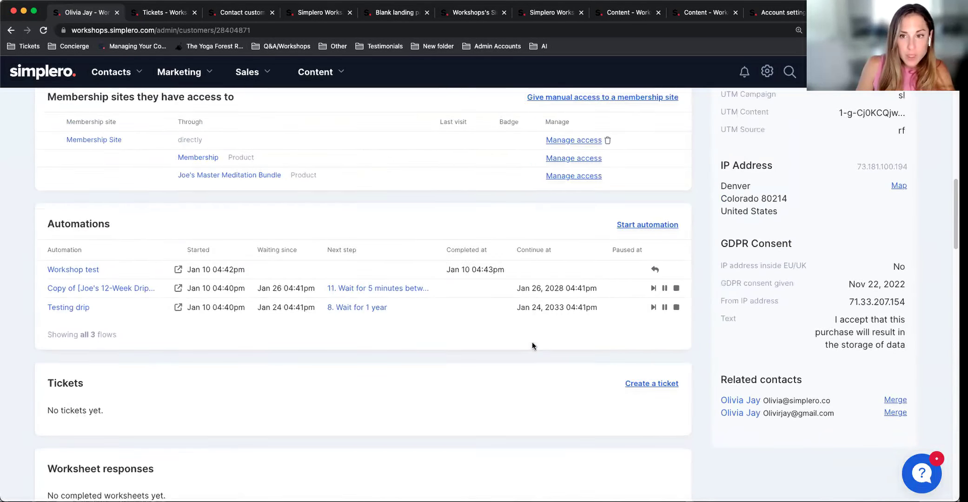
scroll(782, 292, "up", 10)
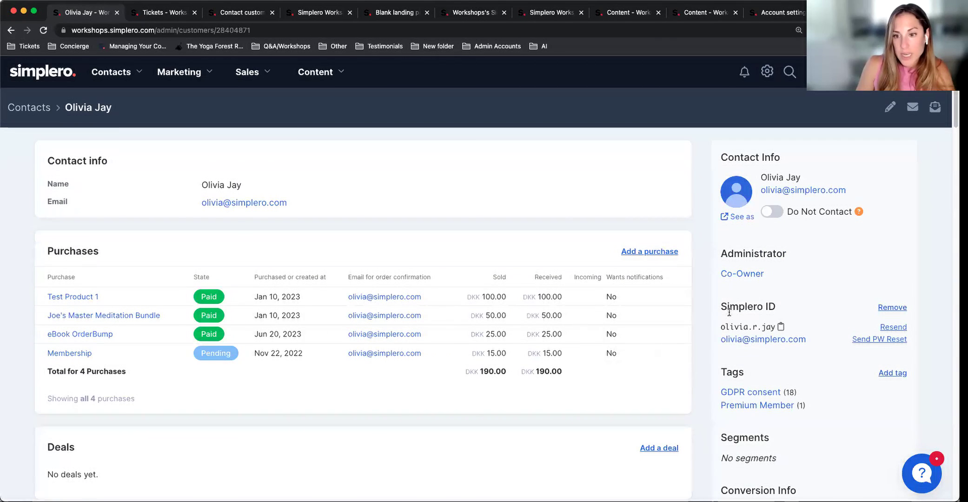
Examine the contact's sidebar details: Simplero ID with its resend and password reset options, tags, segments and conversion info
mouse_move(734, 345)
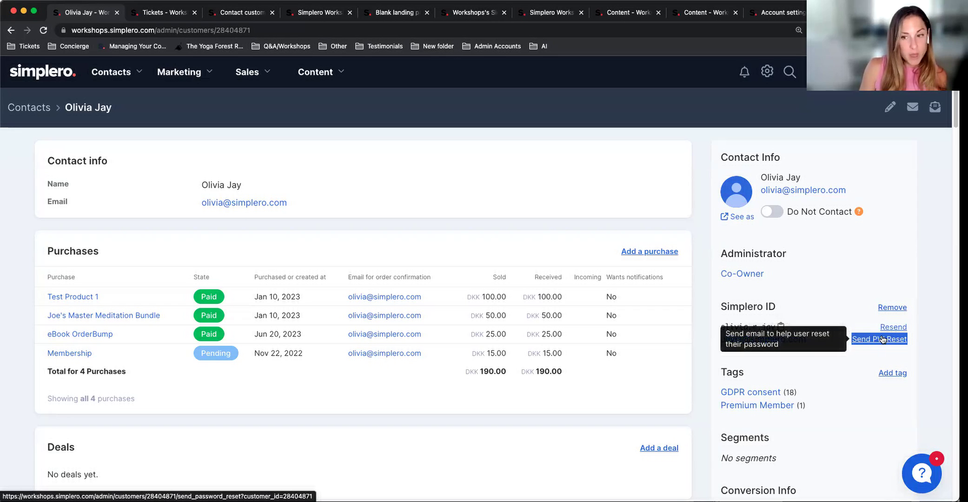
left_click_drag(716, 368, 954, 387)
left_click(924, 402)
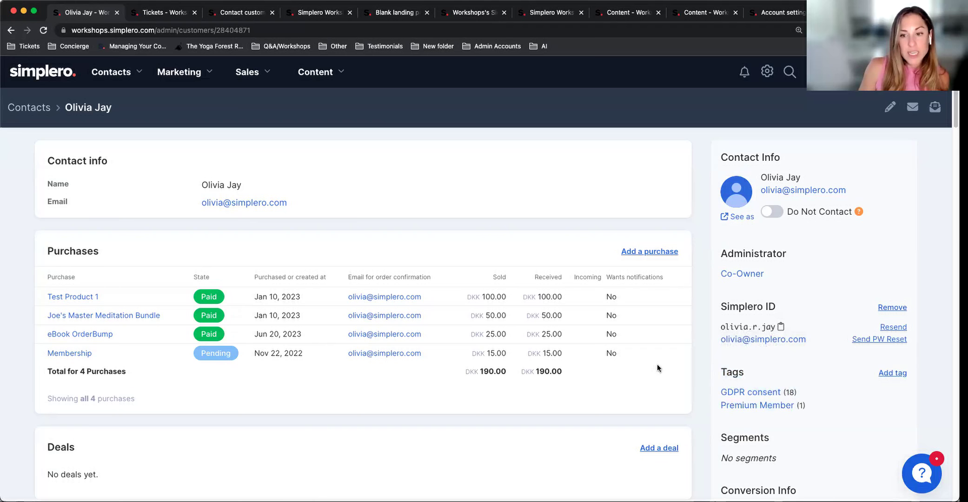
scroll(781, 423, "down", 5)
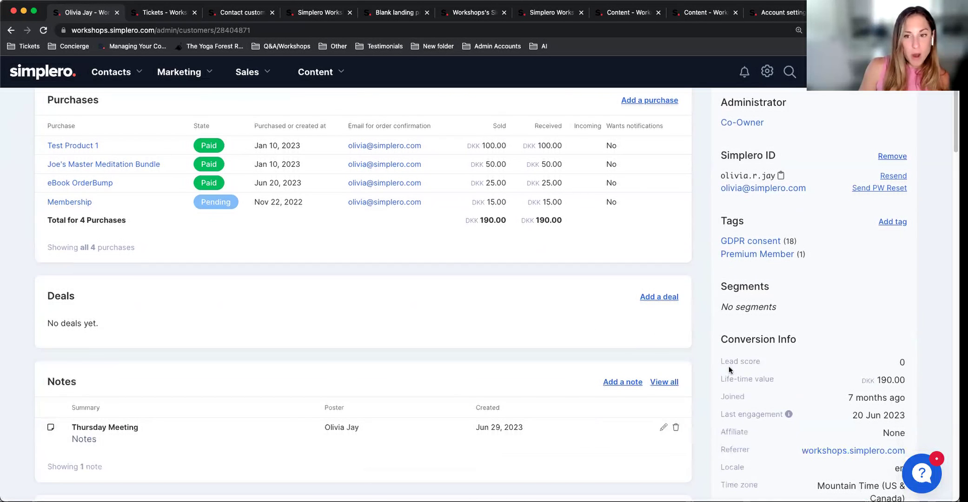
scroll(113, 348, "up", 5)
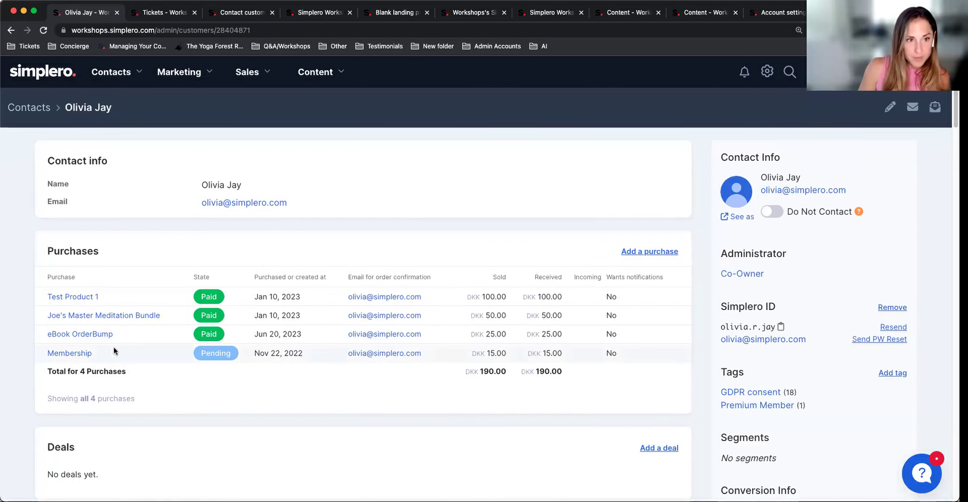
Open the Segments page in a new browser tab and create a segment named "Test segment"
left_click(115, 73)
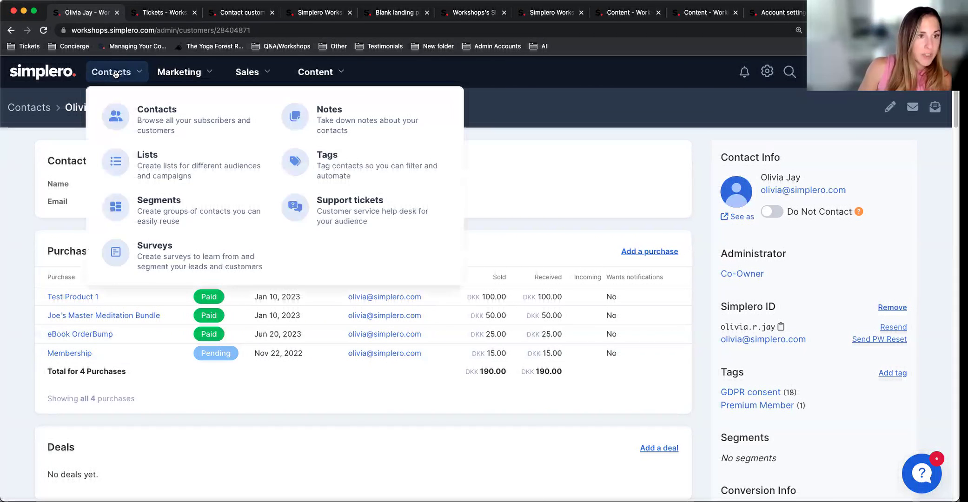
right_click(165, 205)
left_click(186, 205)
left_click(163, 81)
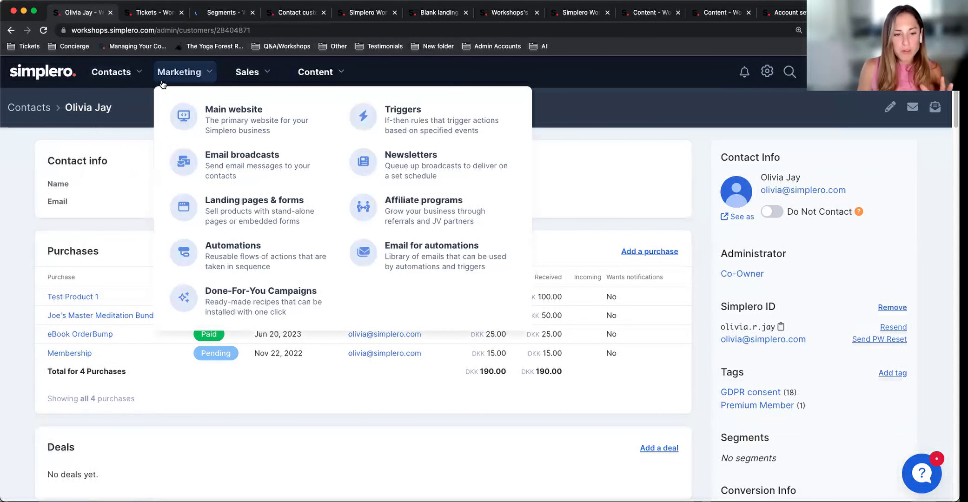
left_click(217, 14)
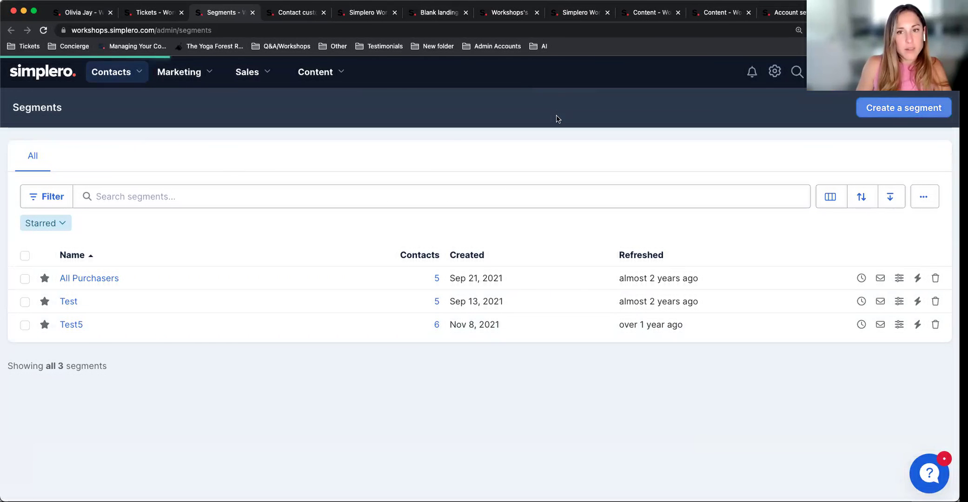
left_click(883, 109)
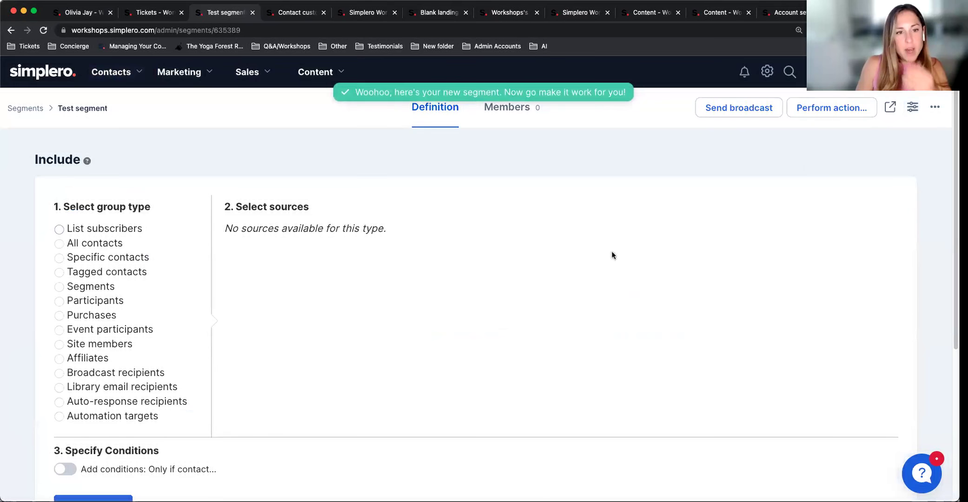
Include list subscribers of Simplero Workshops' Newsletter in the segment and save the group
scroll(69, 260, "down", 3)
scroll(97, 282, "up", 3)
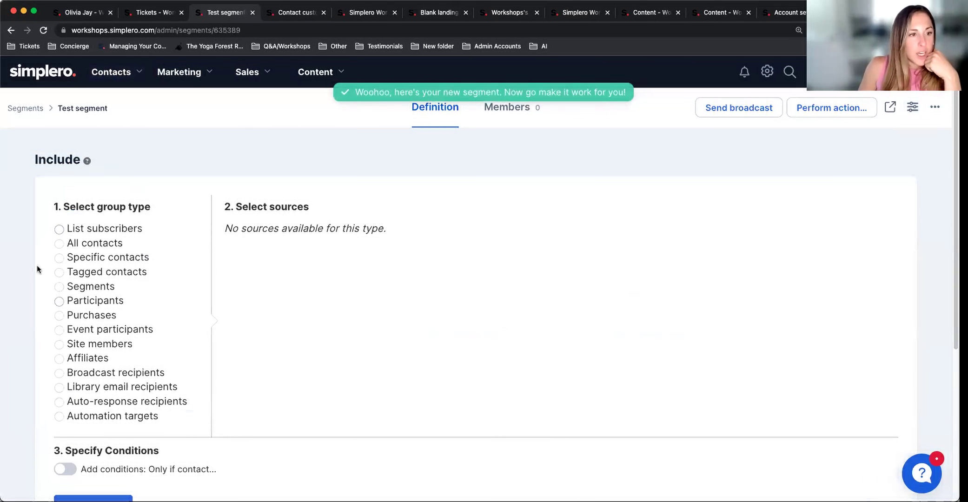
left_click(230, 244)
scroll(177, 392, "down", 4)
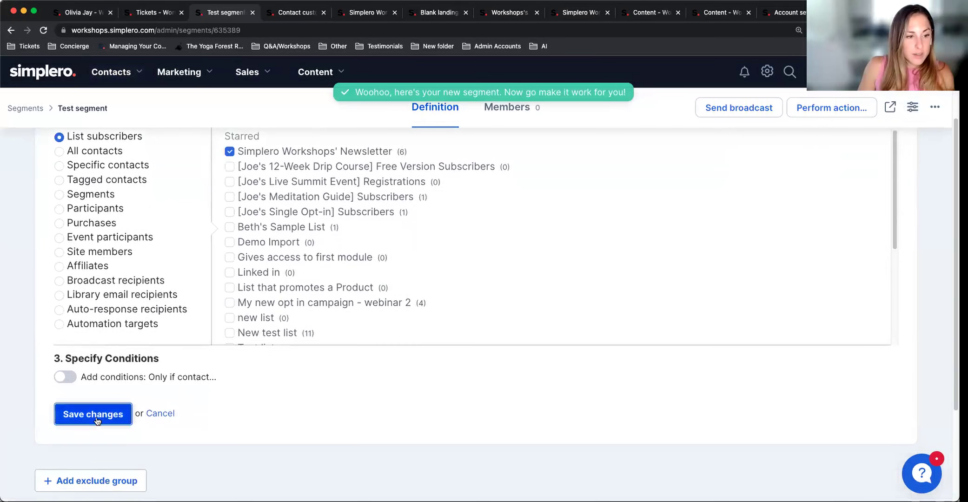
left_click(93, 414)
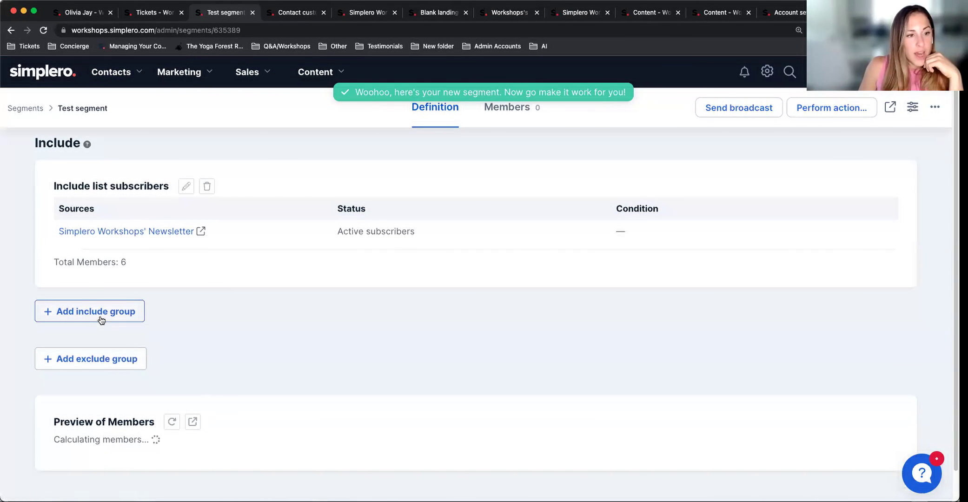
Add a second include group for approved event participants of the Jun 21, 2023 10:00 am event and save it
left_click(127, 314)
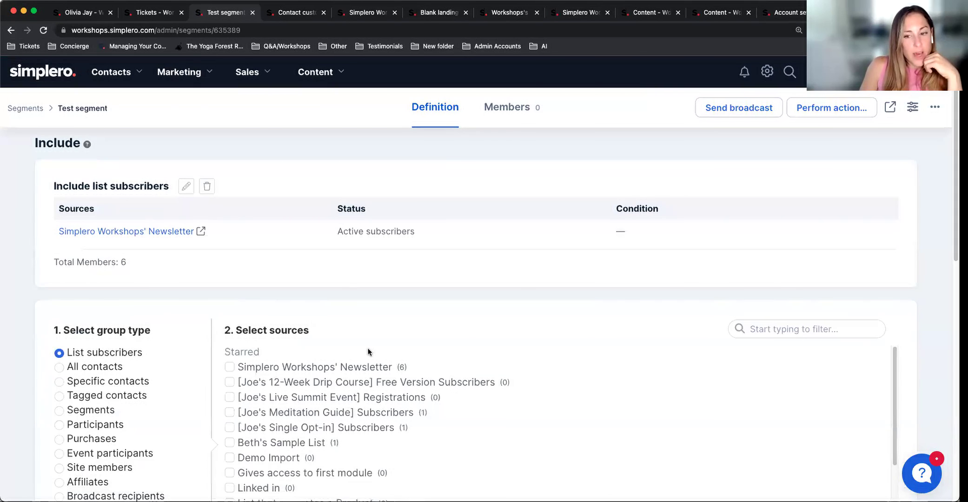
scroll(115, 396, "down", 3)
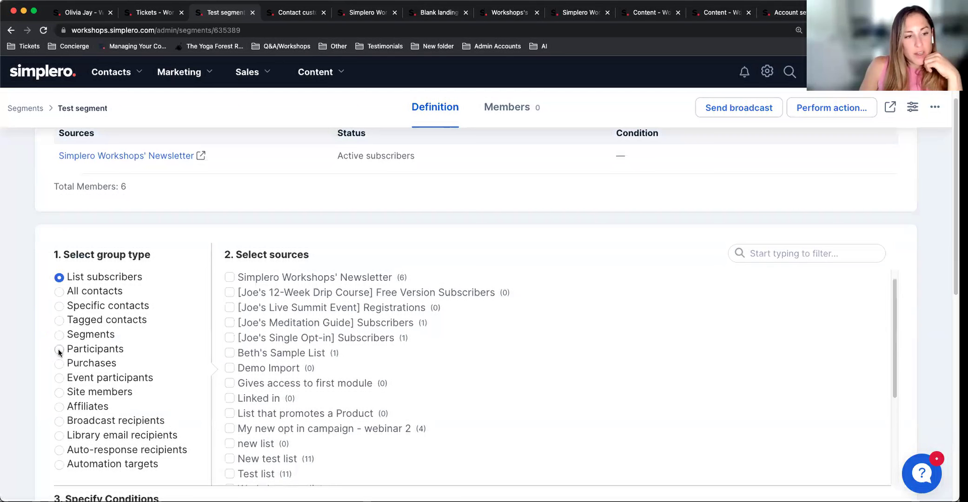
left_click(59, 378)
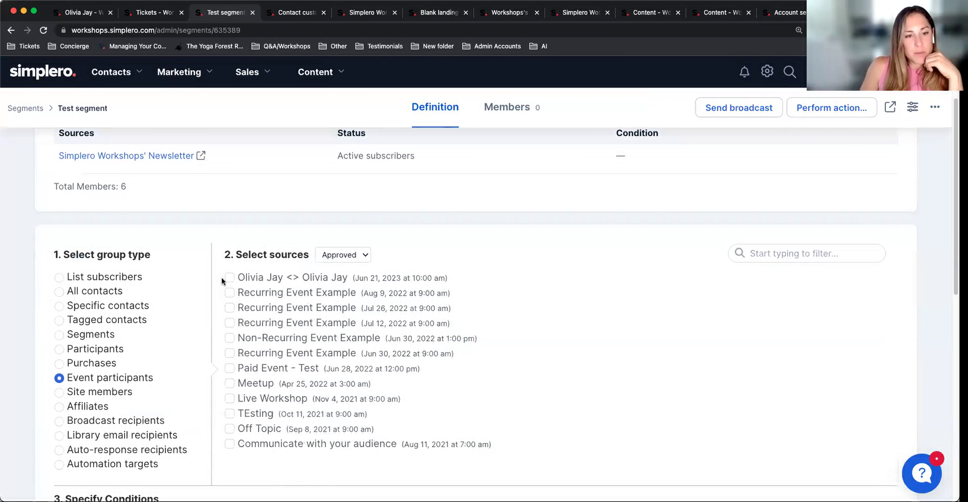
left_click(229, 277)
scroll(154, 367, "down", 3)
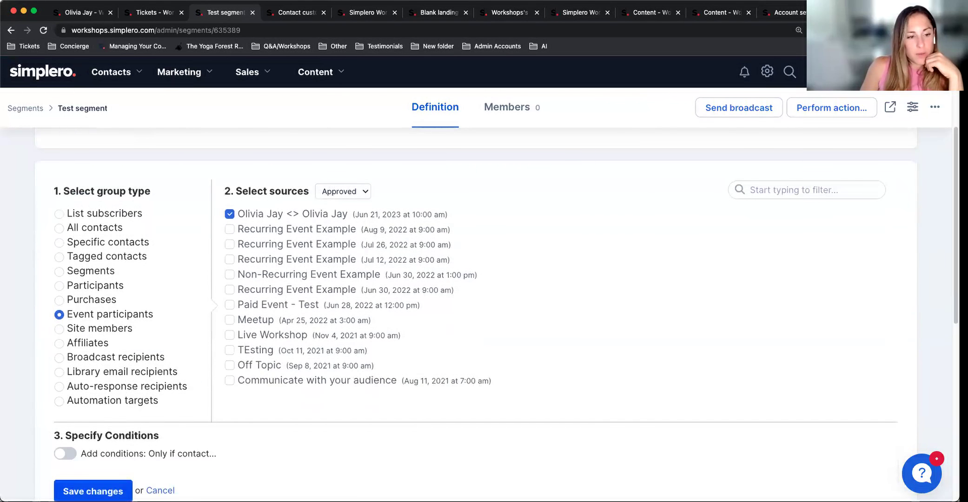
left_click(104, 491)
Review the segment's two include groups and the preview of its members
scroll(256, 349, "up", 4)
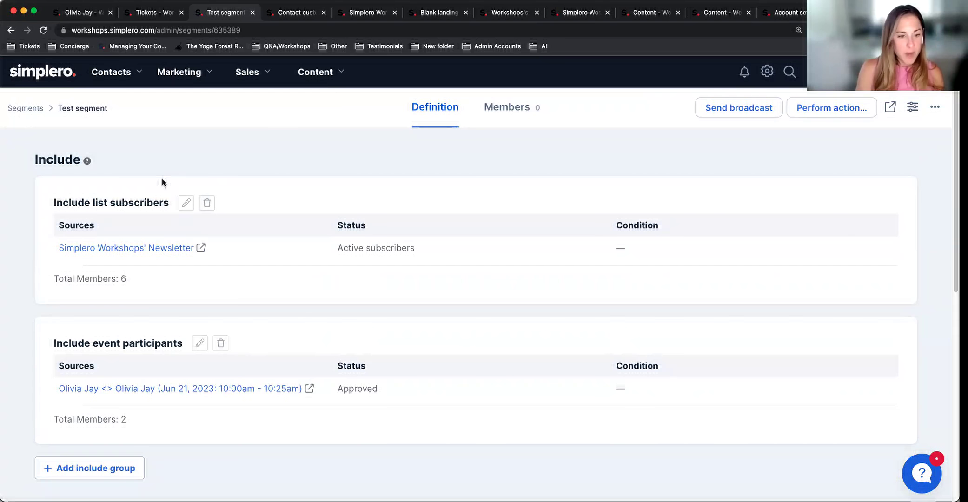
scroll(342, 316, "down", 6)
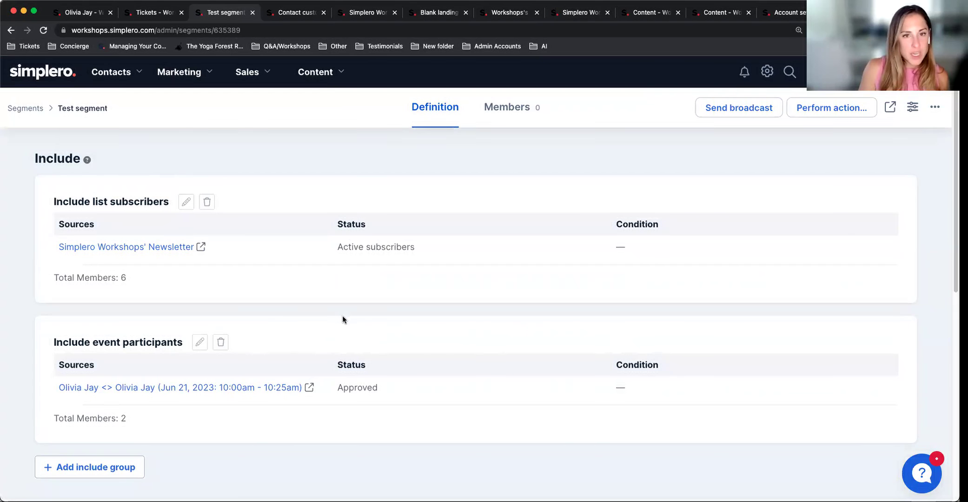
scroll(93, 290, "down", 2)
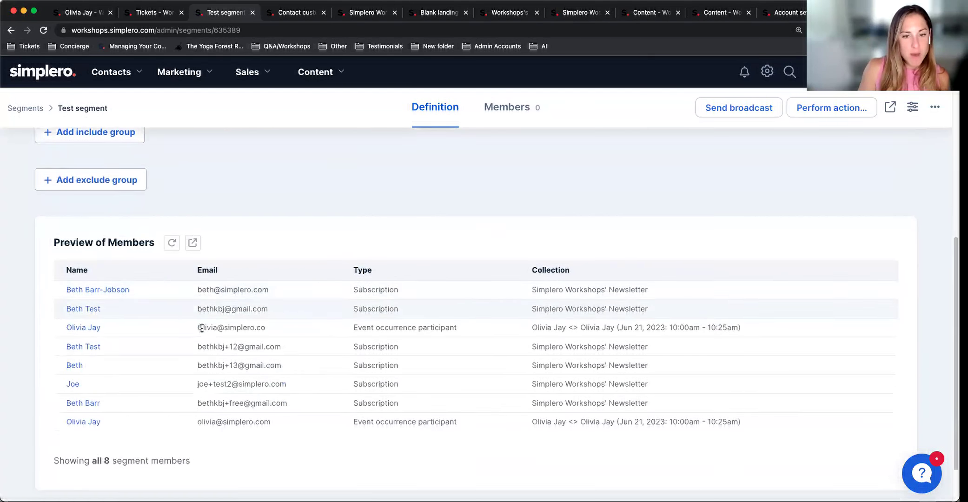
scroll(467, 367, "up", 4)
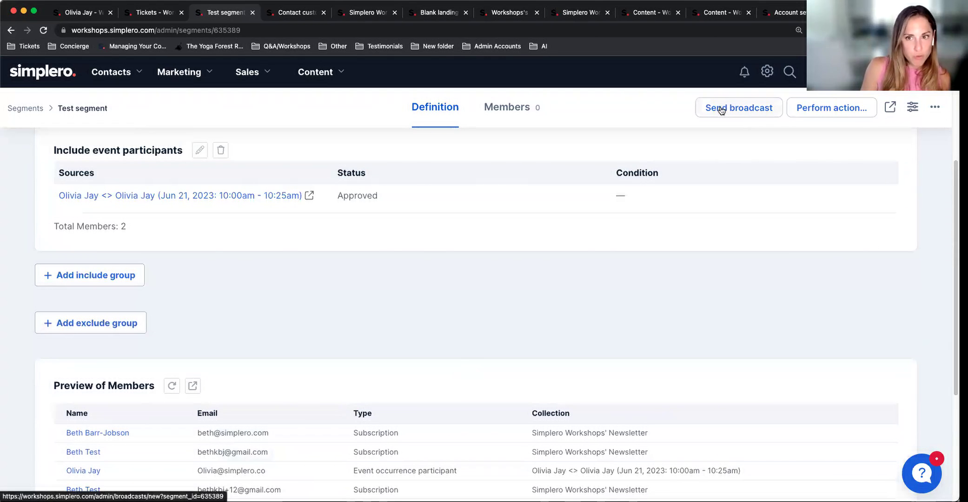
scroll(438, 292, "up", 4)
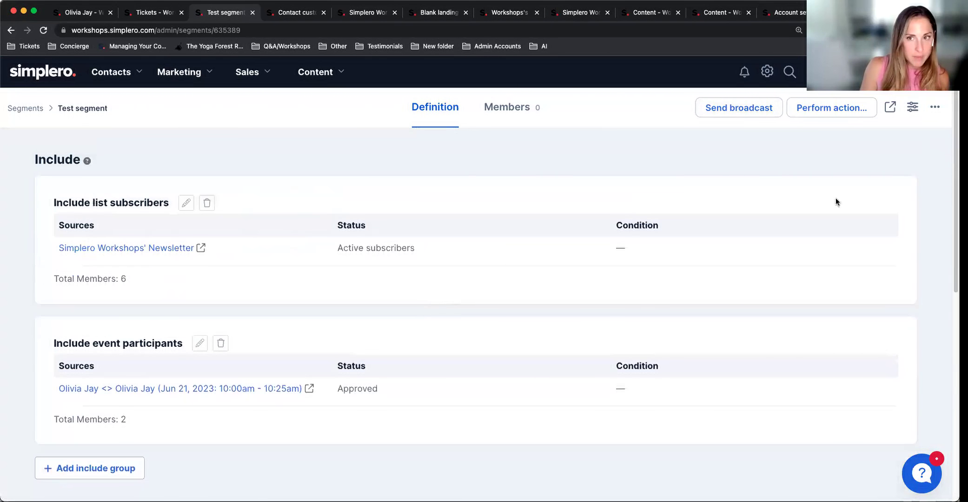
Examine the actions that can be performed on the segment's members, and close the dialog without performing one
left_click(811, 112)
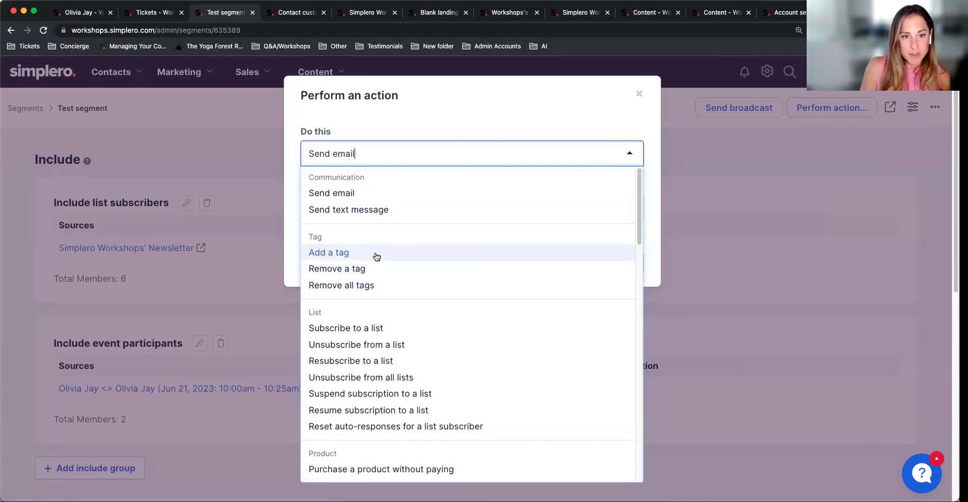
left_click(642, 91)
left_click(639, 93)
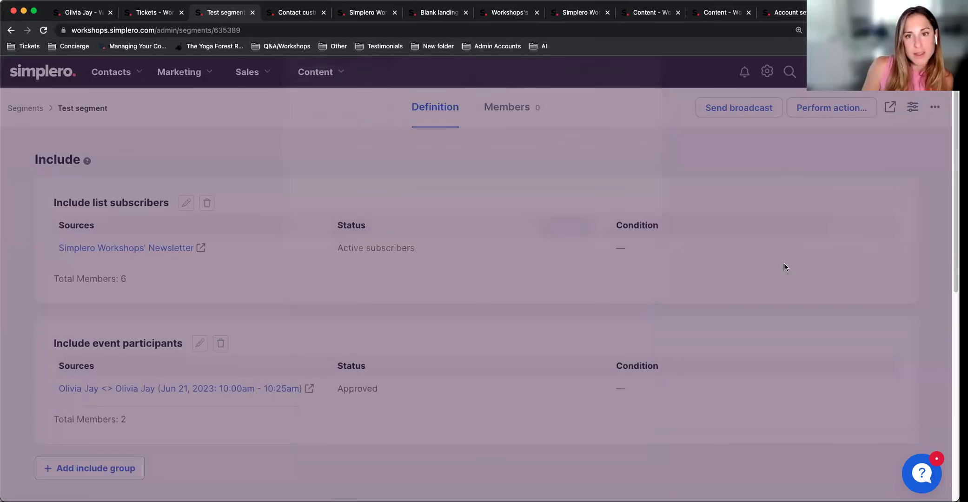
Open the full contacts view of the segment's members from the member preview
scroll(393, 335, "down", 10)
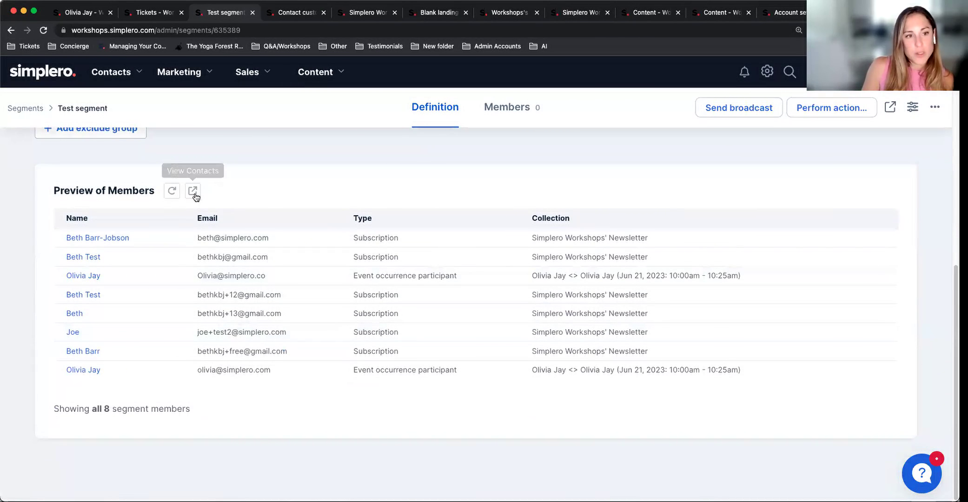
left_click(192, 191)
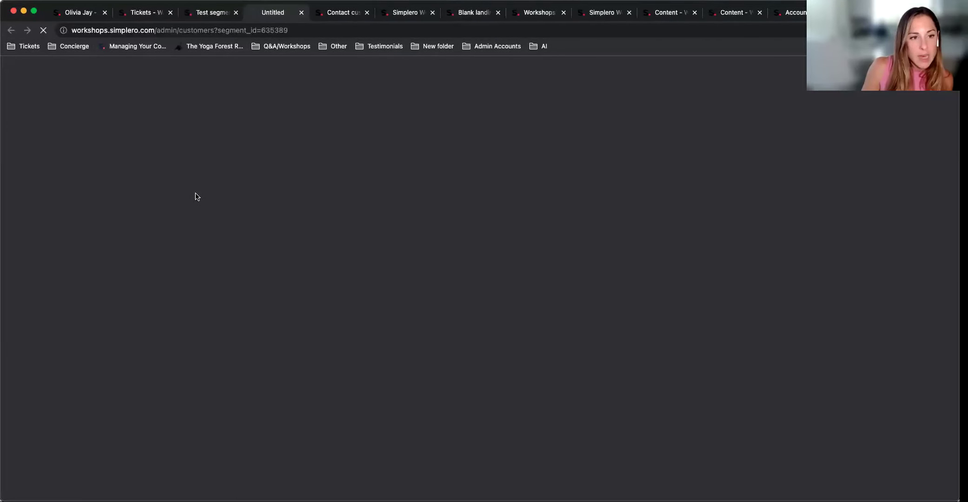